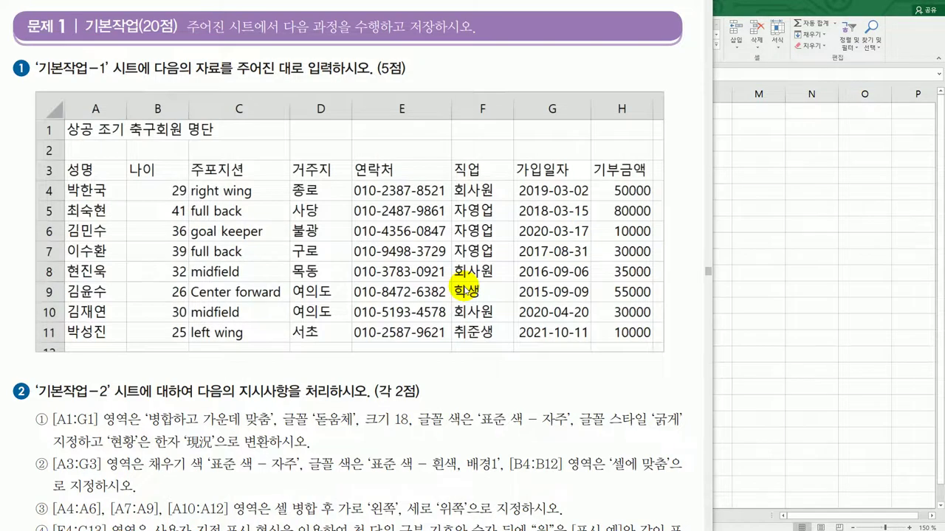
- Switch to Excel and merge and center the title range A1:G1 on the 기본작업-2 sheet
{"action": "scroll", "coordinate": [465, 290], "scroll_direction": "down", "scroll_amount": 3}
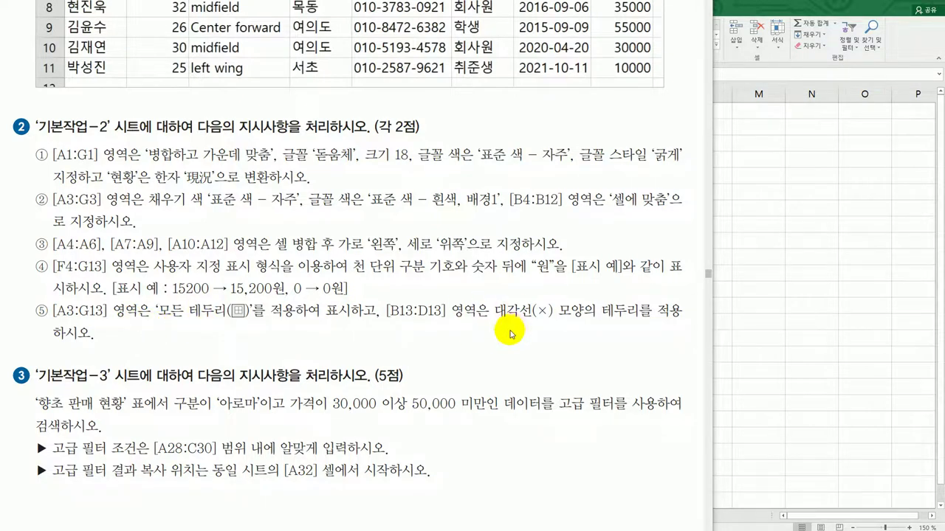
{"action": "left_click", "coordinate": [752, 361]}
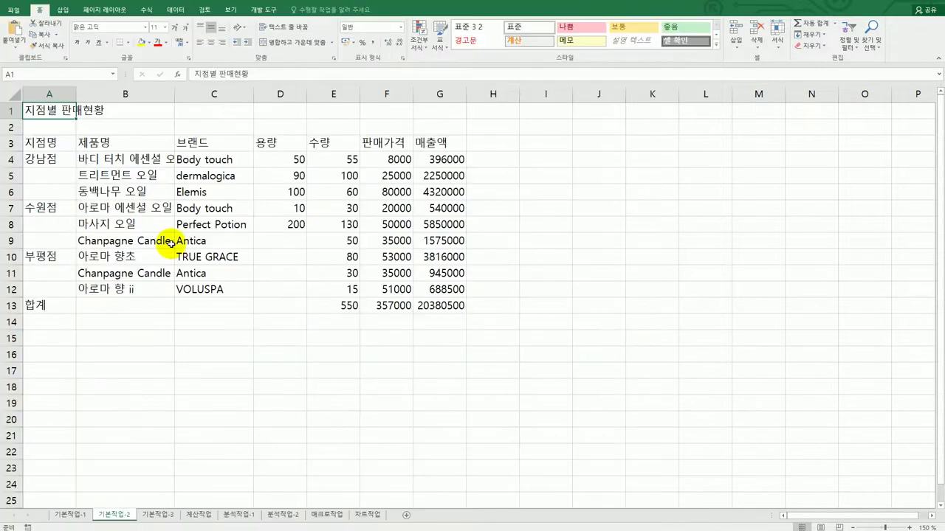
{"action": "left_click_drag", "start_coordinate": [67, 111], "coordinate": [422, 115]}
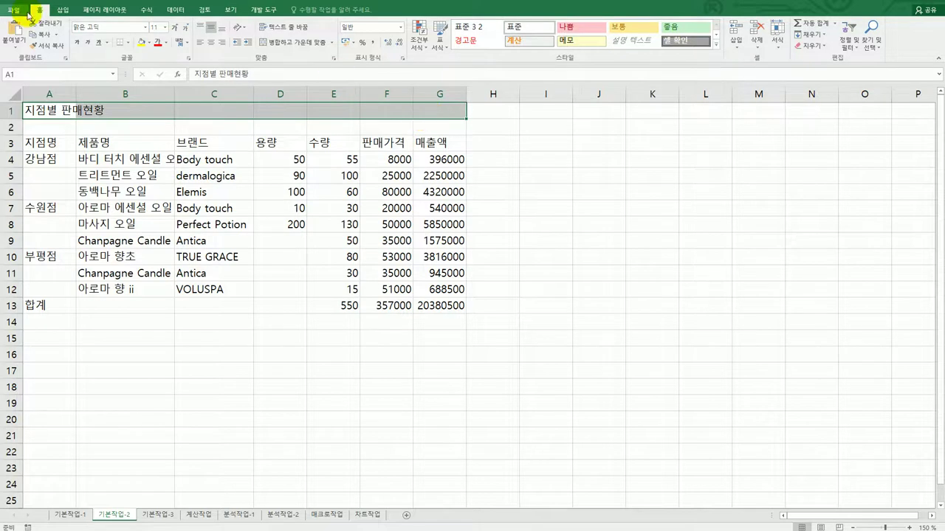
{"action": "left_click", "coordinate": [285, 45]}
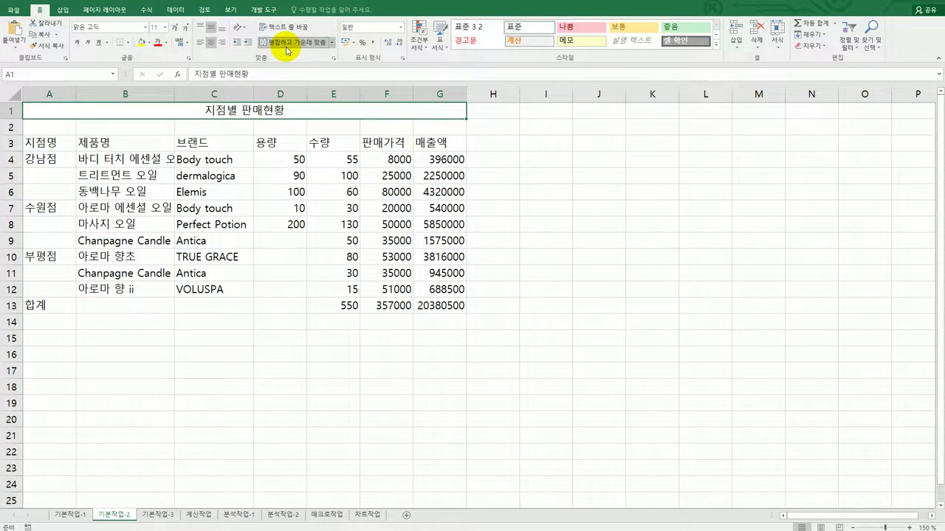
- Format the merged title in A1 as 돋움체, size 18, bold, with the standard purple (자주) font color
{"action": "left_click", "coordinate": [145, 28]}
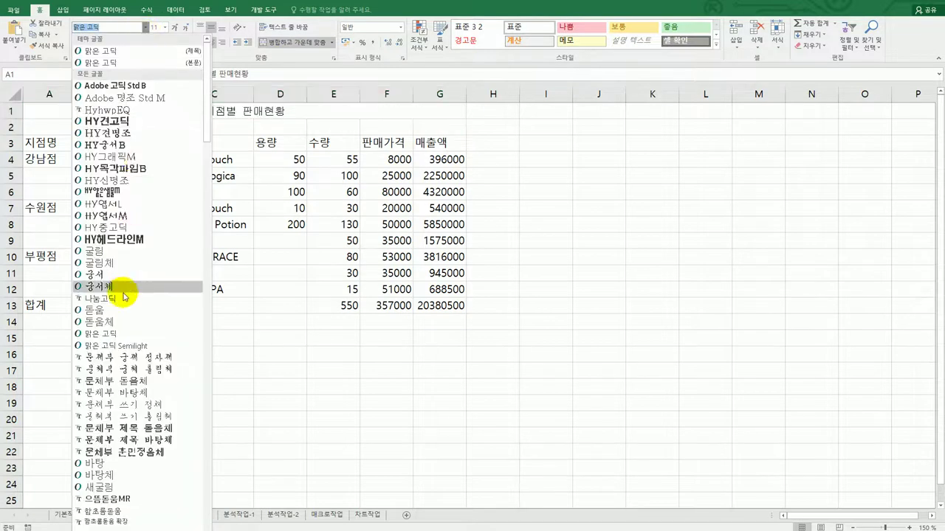
{"action": "left_click", "coordinate": [125, 323]}
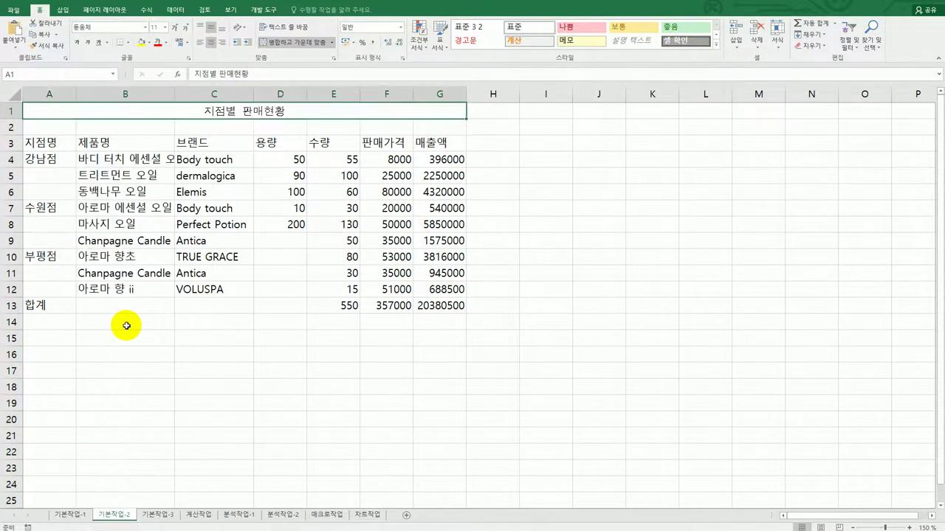
{"action": "left_click", "coordinate": [166, 28]}
{"action": "left_click", "coordinate": [155, 113]}
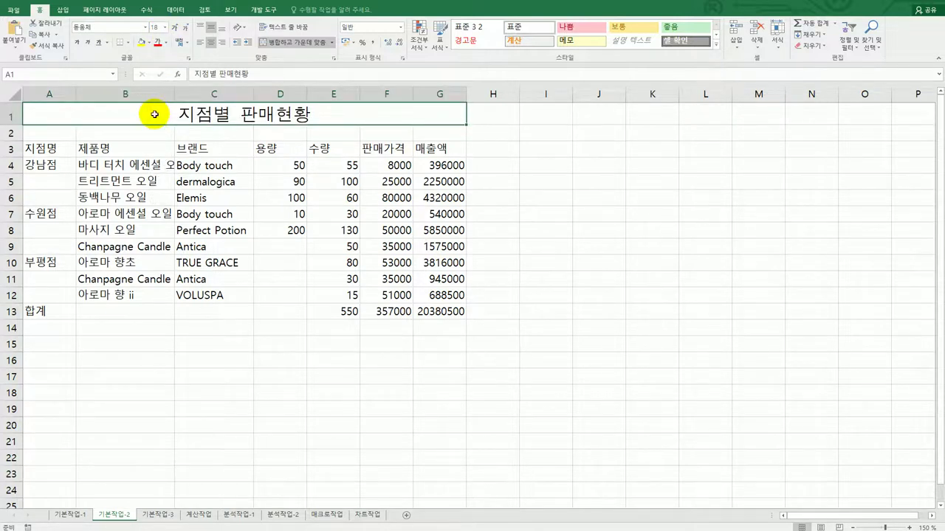
{"action": "left_click", "coordinate": [77, 43]}
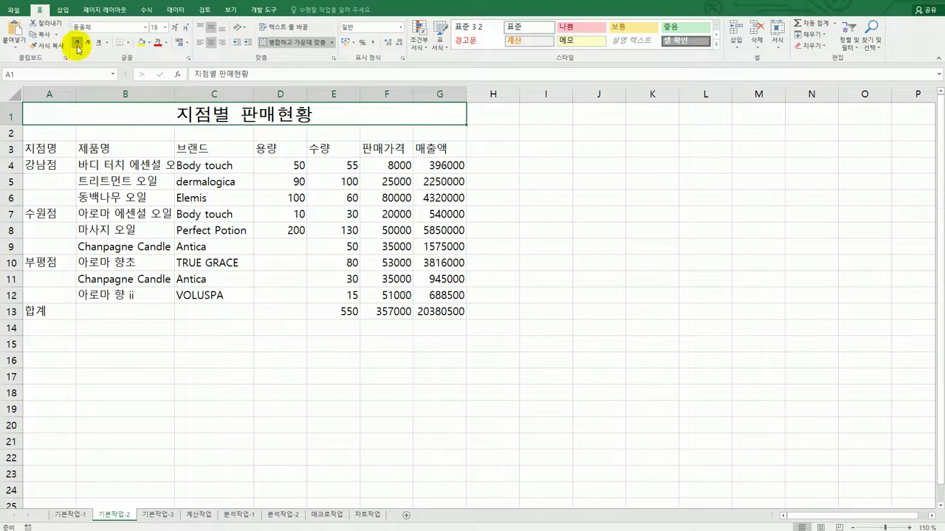
{"action": "left_click", "coordinate": [165, 43]}
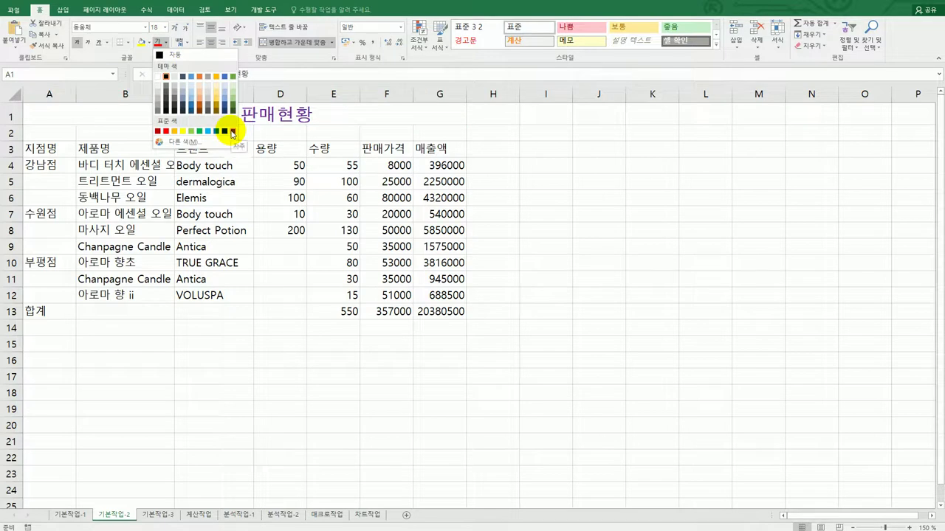
{"action": "left_click", "coordinate": [232, 132]}
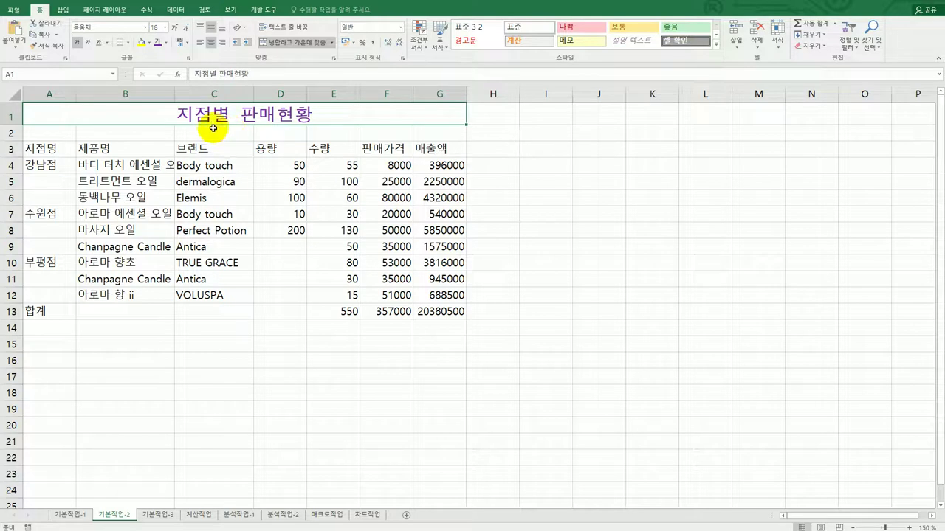
- Convert the word 현황 in the A1 title to the Hanja 現況
{"action": "double_click", "coordinate": [283, 115]}
{"action": "left_click_drag", "start_coordinate": [279, 115], "coordinate": [318, 116]}
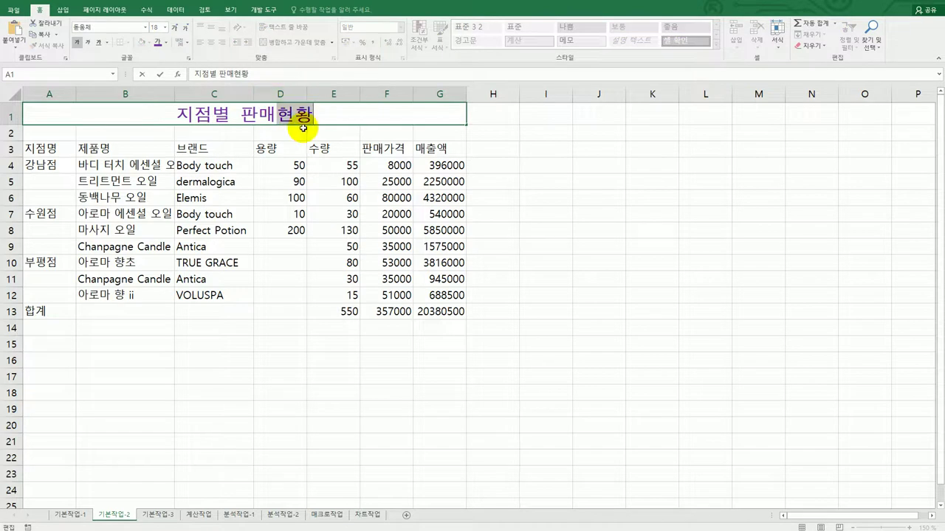
{"action": "key", "text": "Hangul_Hanja"}
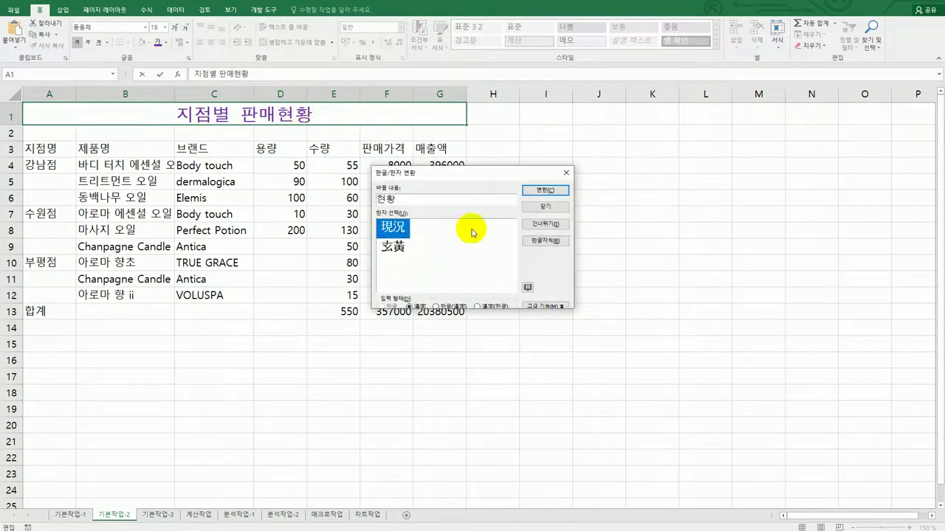
{"action": "left_click", "coordinate": [546, 190]}
{"action": "left_click", "coordinate": [607, 243]}
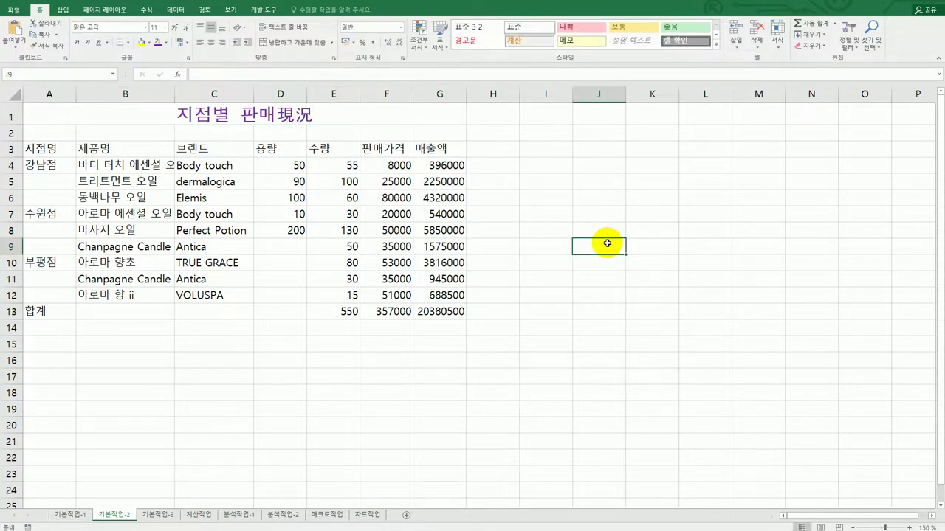
- Give the header range A3:G3 a standard purple (자주) fill and a white (흰색, 배경 1) font color
{"action": "left_click_drag", "start_coordinate": [51, 149], "coordinate": [447, 149]}
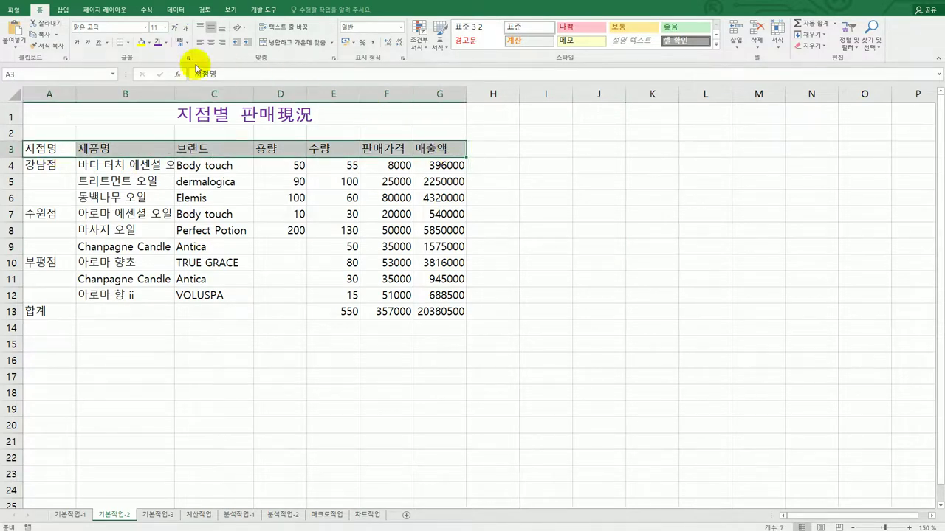
{"action": "left_click", "coordinate": [149, 45]}
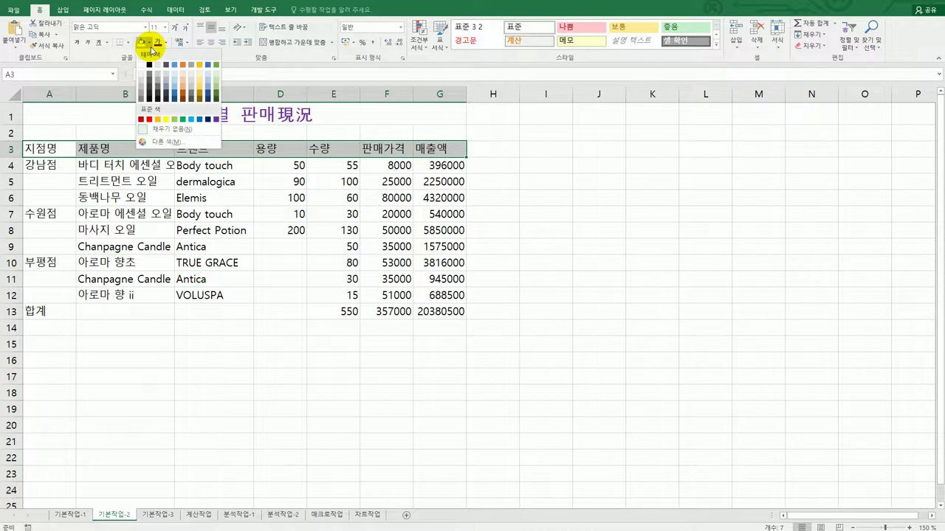
{"action": "left_click", "coordinate": [216, 120]}
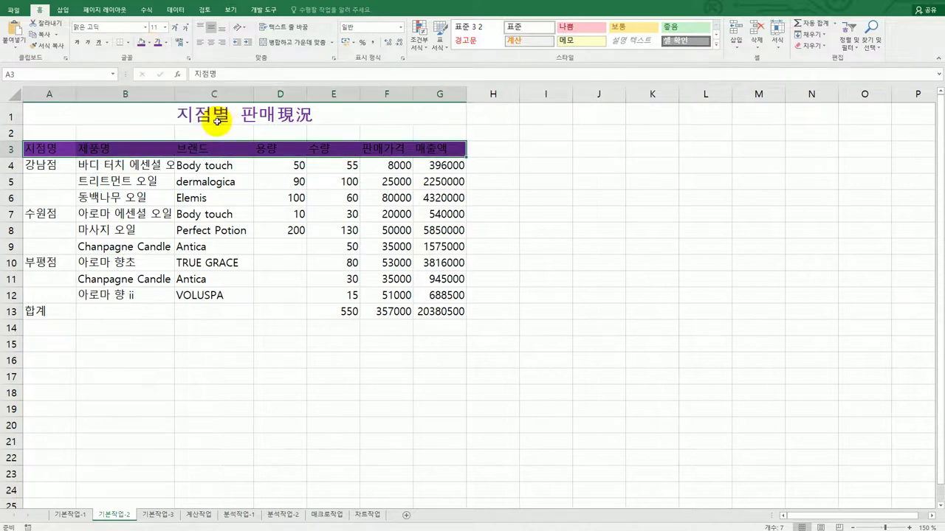
{"action": "left_click", "coordinate": [166, 45]}
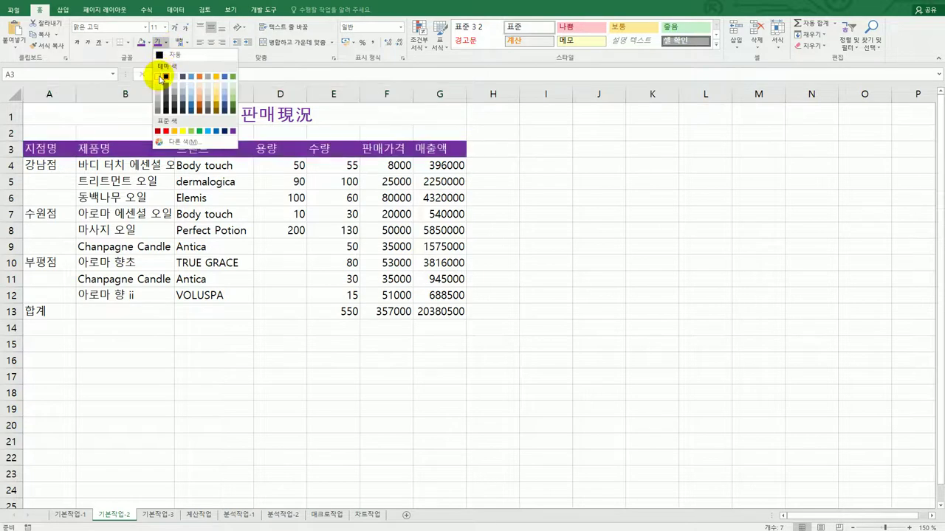
{"action": "left_click", "coordinate": [162, 76]}
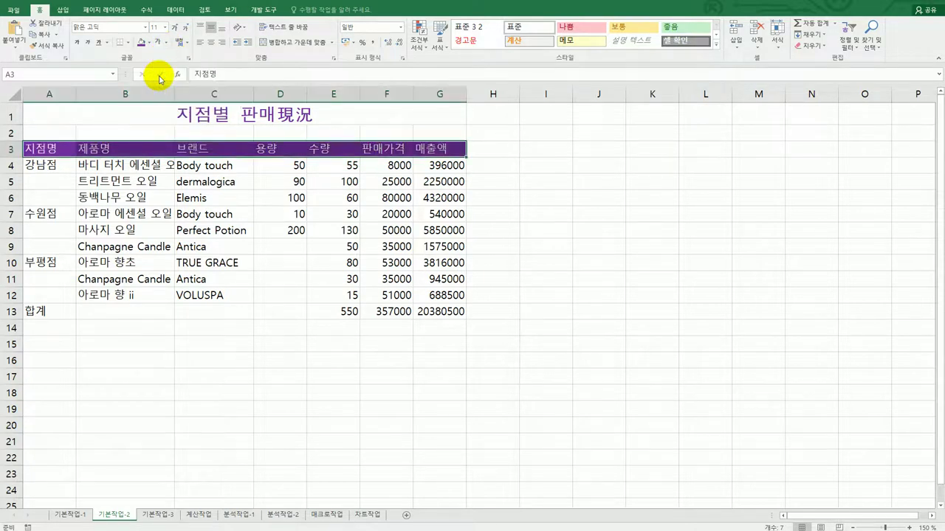
- Apply the shrink-to-fit (셀에 맞춤) text control to the product names in B4:B12
{"action": "left_click", "coordinate": [132, 165]}
{"action": "left_click_drag", "start_coordinate": [136, 212], "coordinate": [133, 293]}
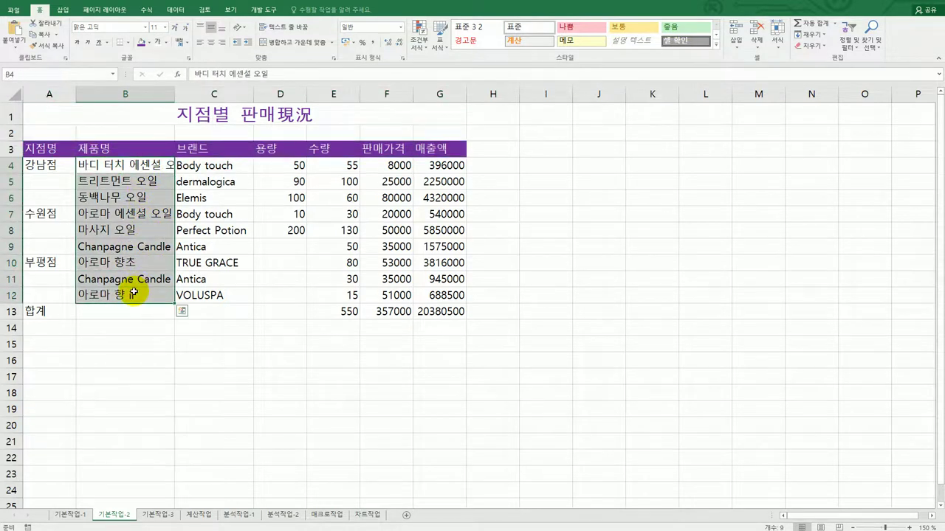
{"action": "right_click", "coordinate": [133, 216]}
{"action": "left_click", "coordinate": [177, 384]}
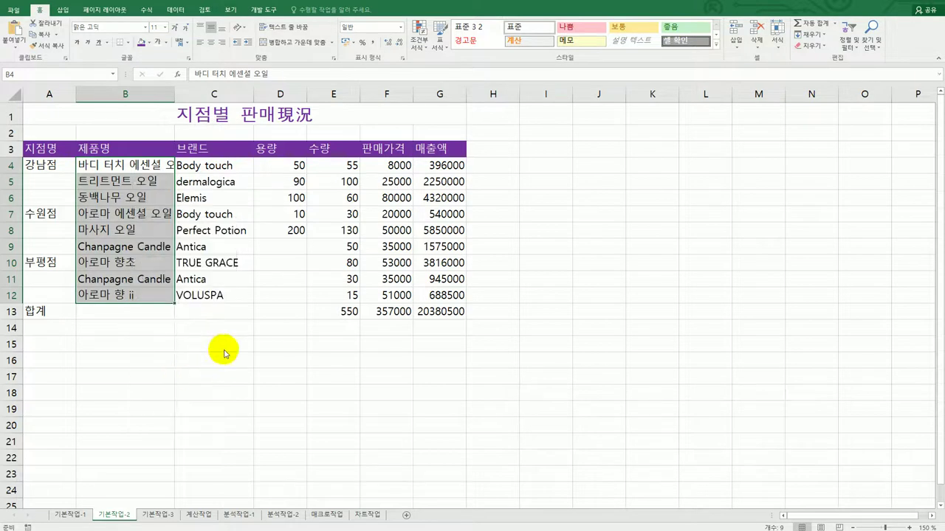
{"action": "left_click_drag", "start_coordinate": [198, 258], "coordinate": [443, 205]}
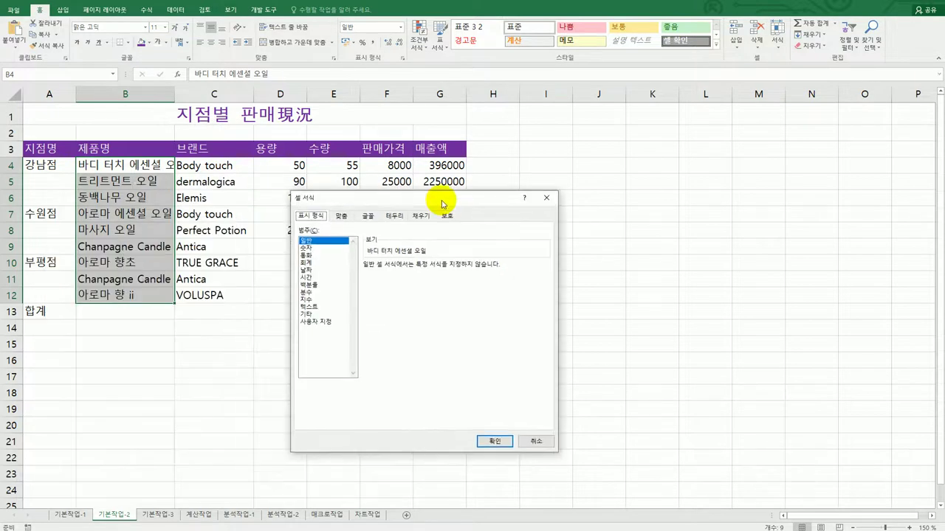
{"action": "left_click", "coordinate": [341, 215]}
{"action": "left_click", "coordinate": [337, 333]}
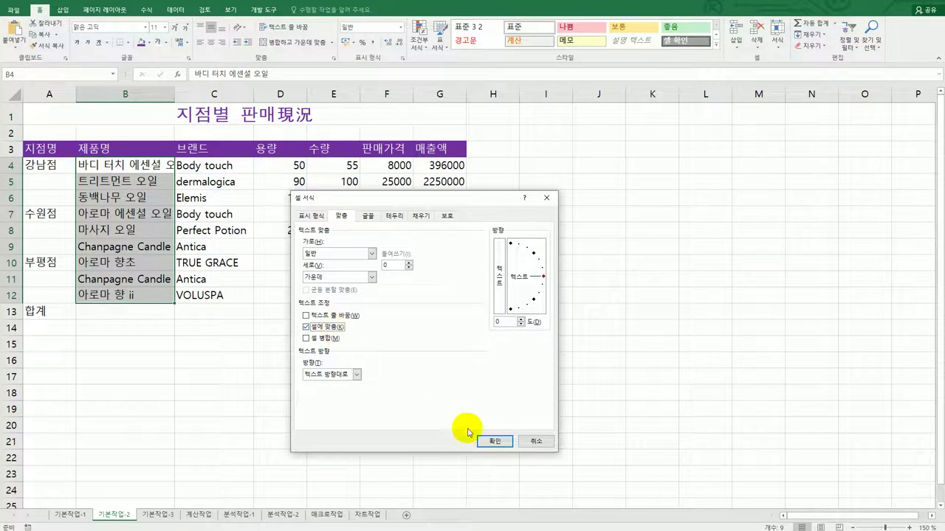
{"action": "left_click", "coordinate": [489, 441]}
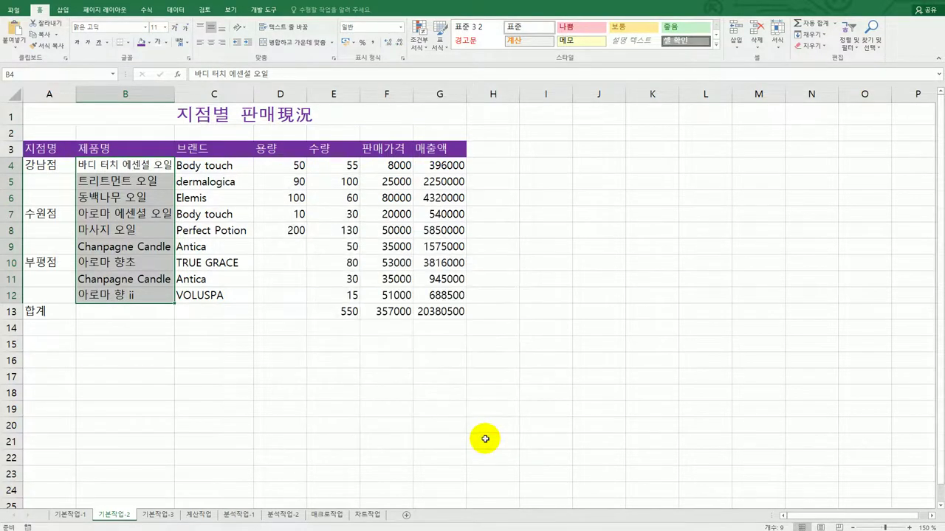
{"action": "left_click", "coordinate": [485, 440]}
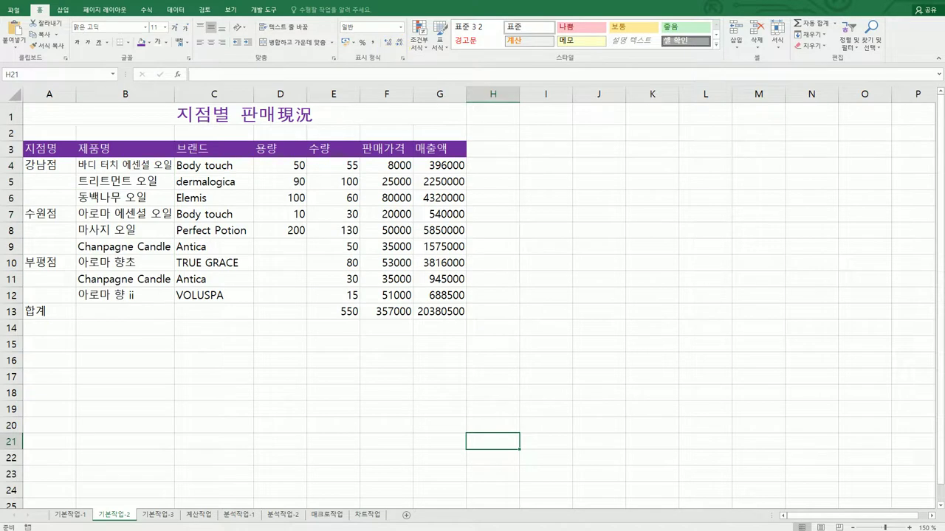
- Select A4:A6, A7:A9 and A10:A12 as separate ranges and enable cell merging (셀 병합) in their cell format
{"action": "key", "text": "alt+Tab"}
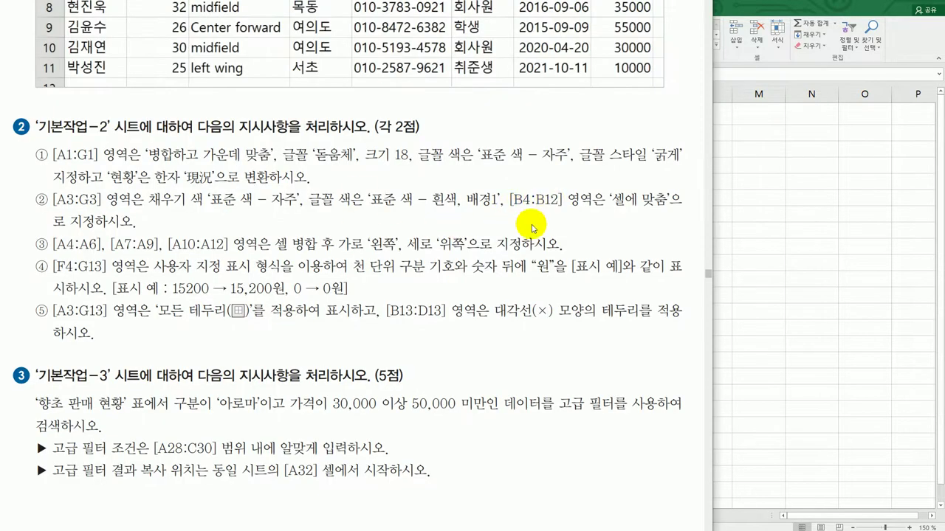
{"action": "key", "text": "alt+Tab"}
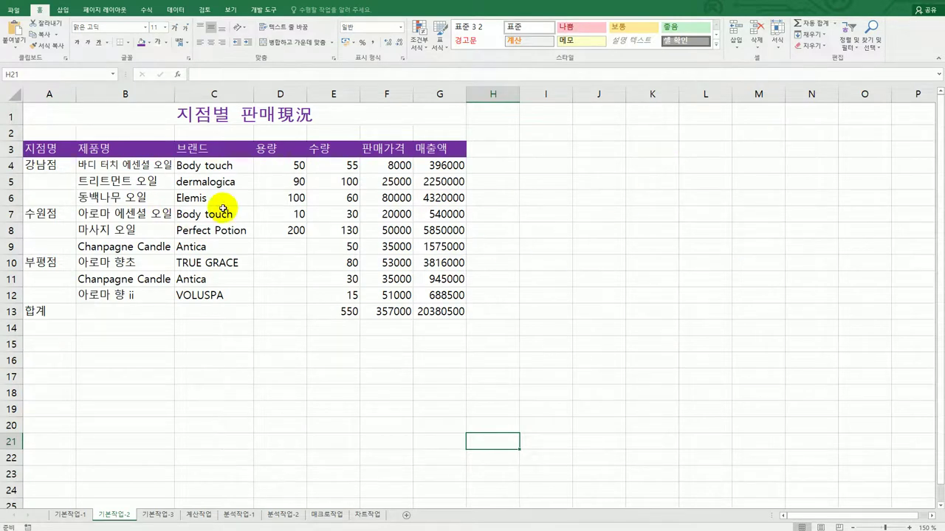
{"action": "left_click_drag", "start_coordinate": [37, 165], "coordinate": [56, 300]}
{"action": "left_click", "coordinate": [53, 219], "text": "ctrl"}
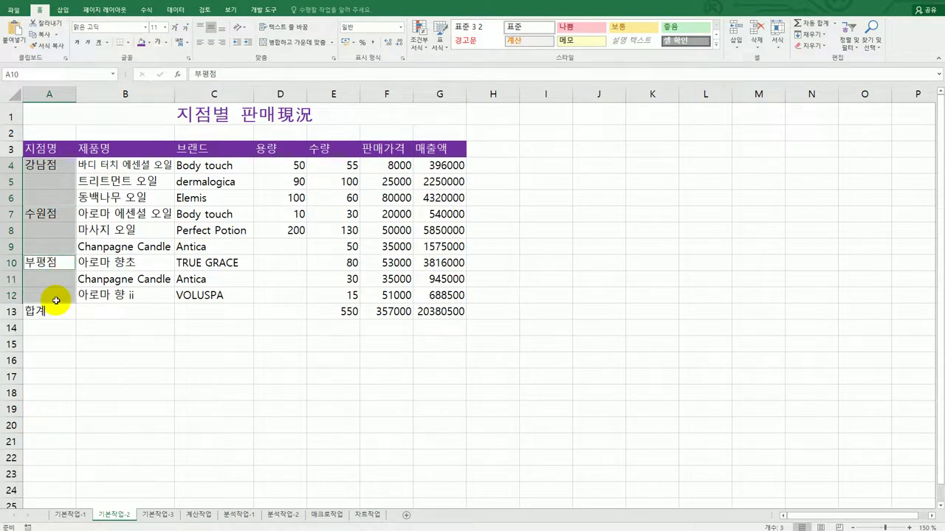
{"action": "right_click", "coordinate": [57, 179]}
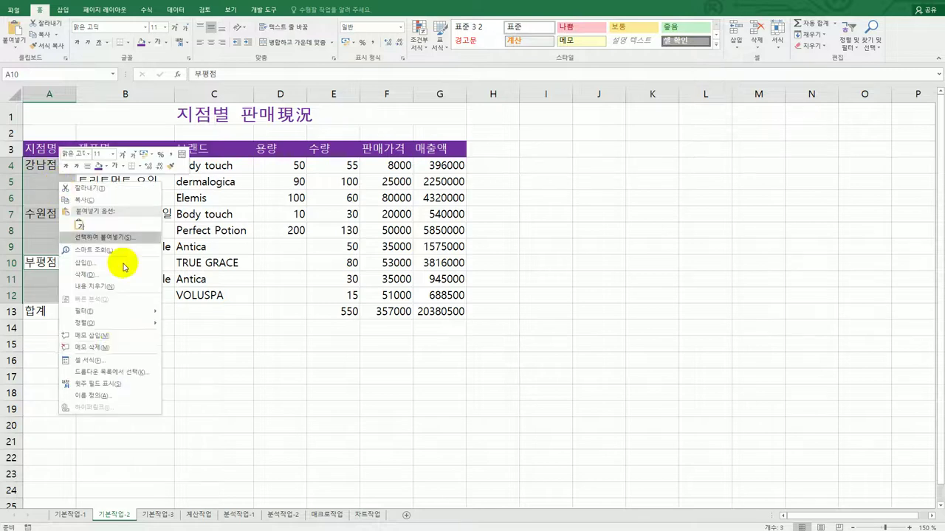
{"action": "left_click", "coordinate": [116, 360]}
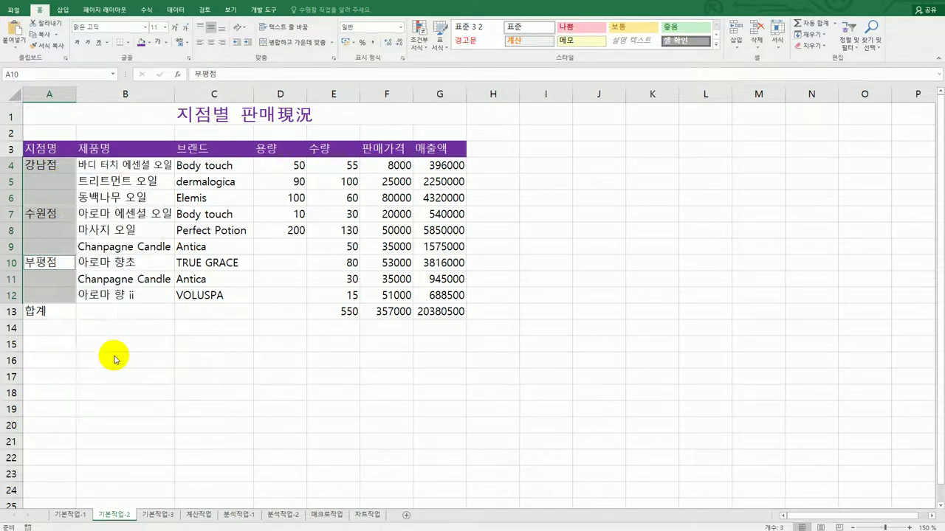
{"action": "left_click_drag", "start_coordinate": [146, 231], "coordinate": [360, 181]}
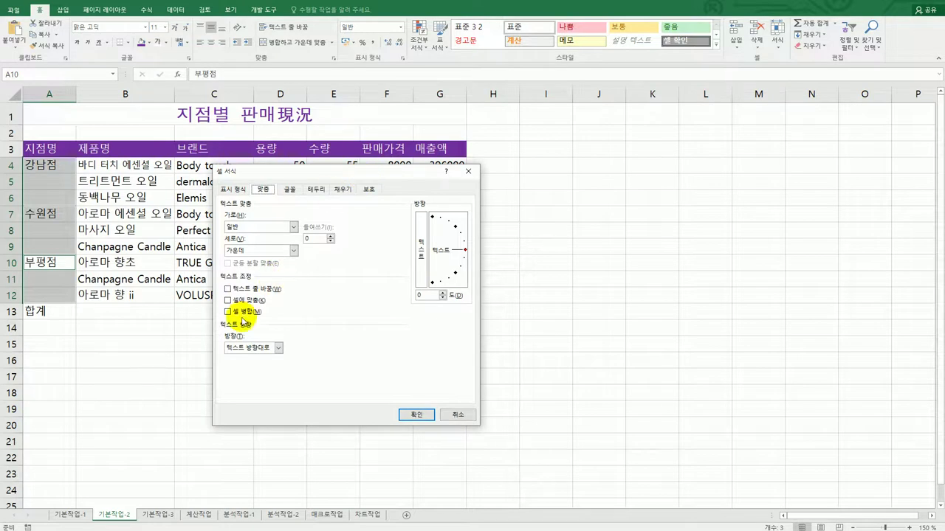
{"action": "left_click", "coordinate": [249, 313]}
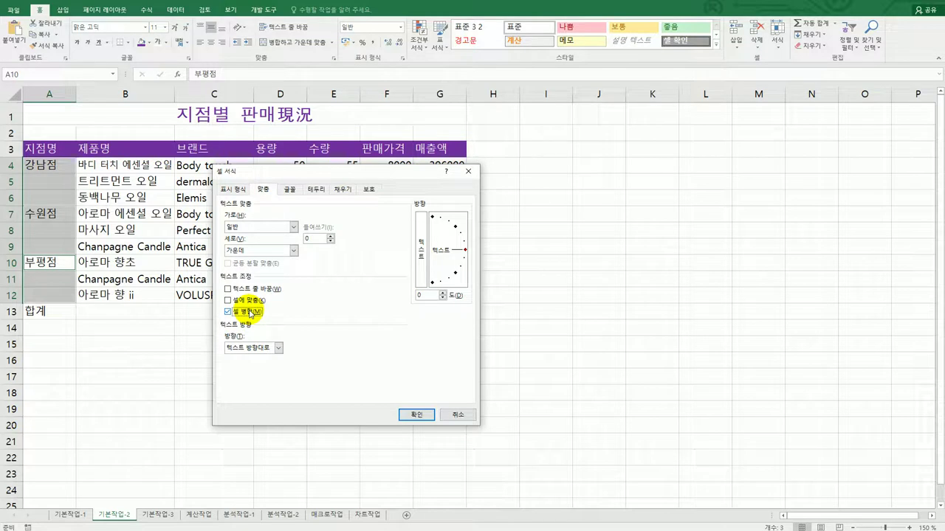
- Set the merged branch-name cells A4:A6, A7:A9 and A10:A12 to horizontal 왼쪽 (들여쓰기) and vertical 위쪽 alignment
{"action": "left_click", "coordinate": [242, 227]}
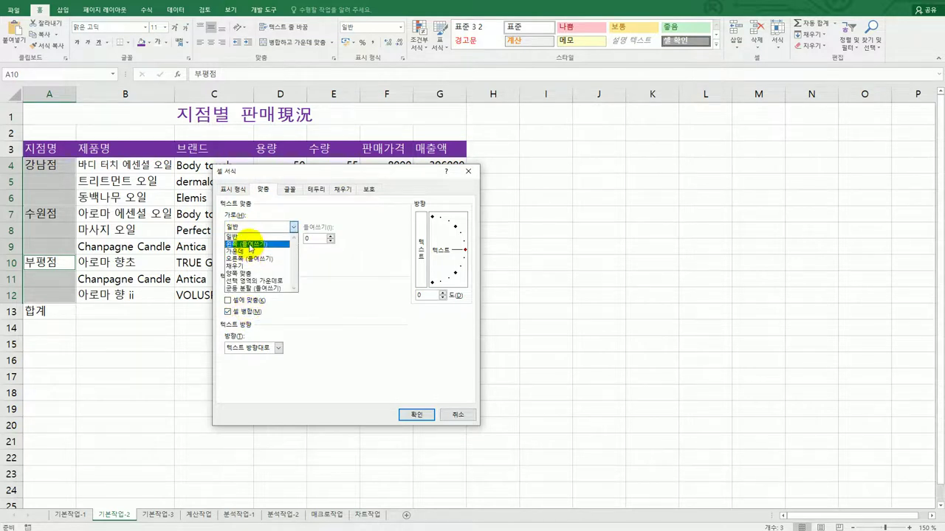
{"action": "left_click", "coordinate": [248, 243]}
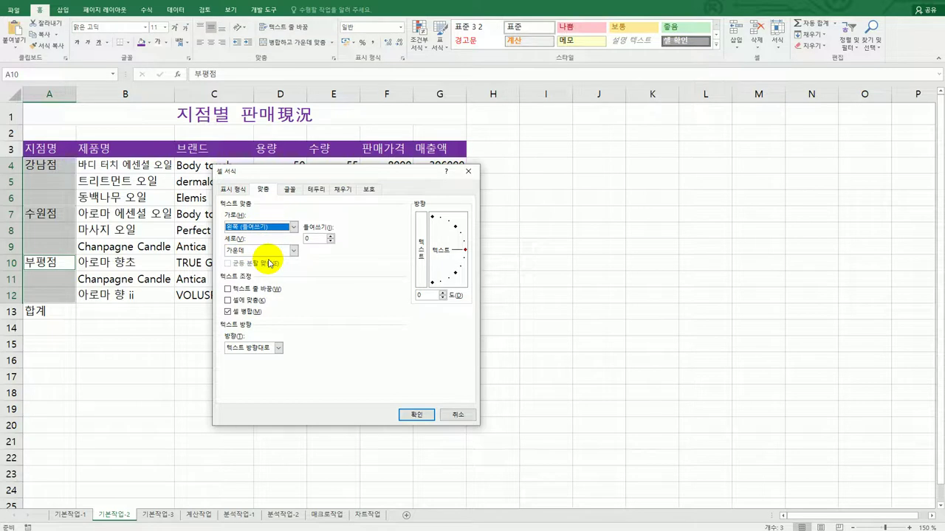
{"action": "left_click", "coordinate": [270, 251]}
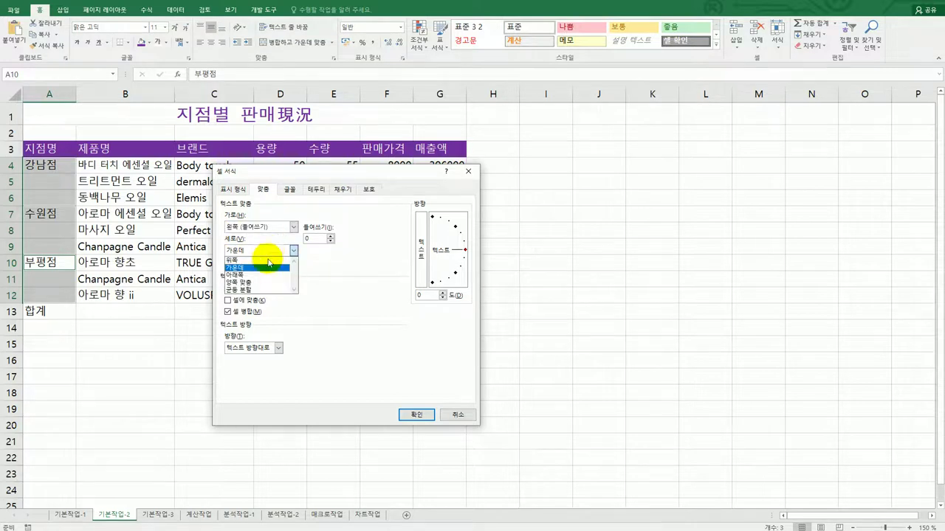
{"action": "left_click", "coordinate": [260, 262]}
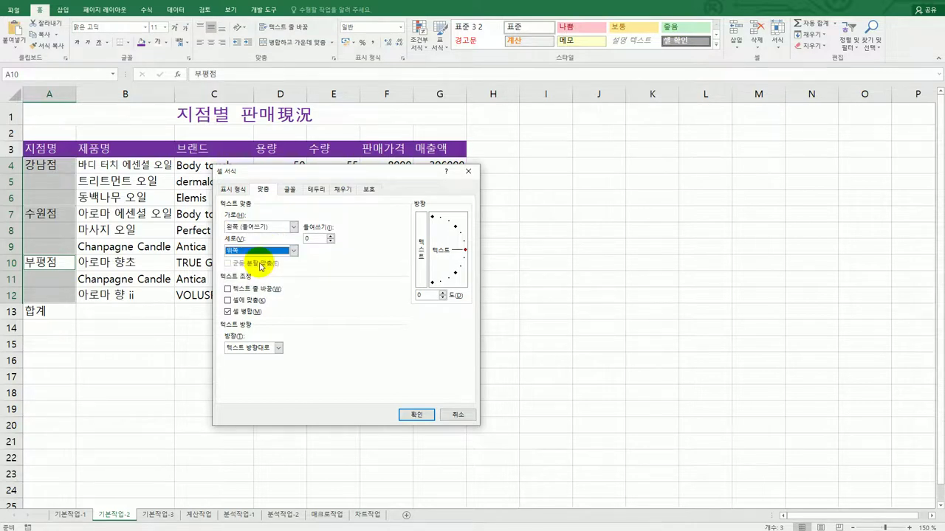
{"action": "left_click", "coordinate": [416, 414]}
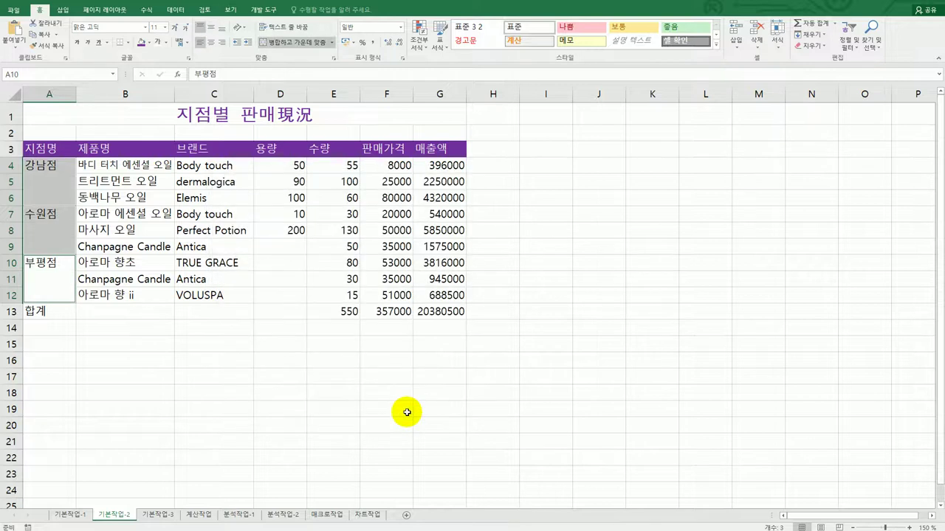
{"action": "left_click_drag", "start_coordinate": [41, 227], "coordinate": [44, 167]}
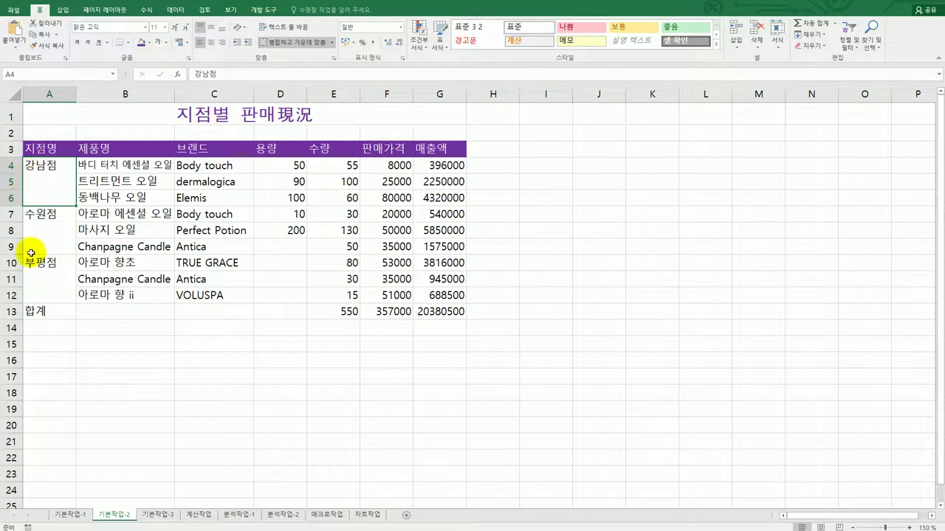
{"action": "left_click", "coordinate": [42, 221]}
{"action": "left_click", "coordinate": [40, 264]}
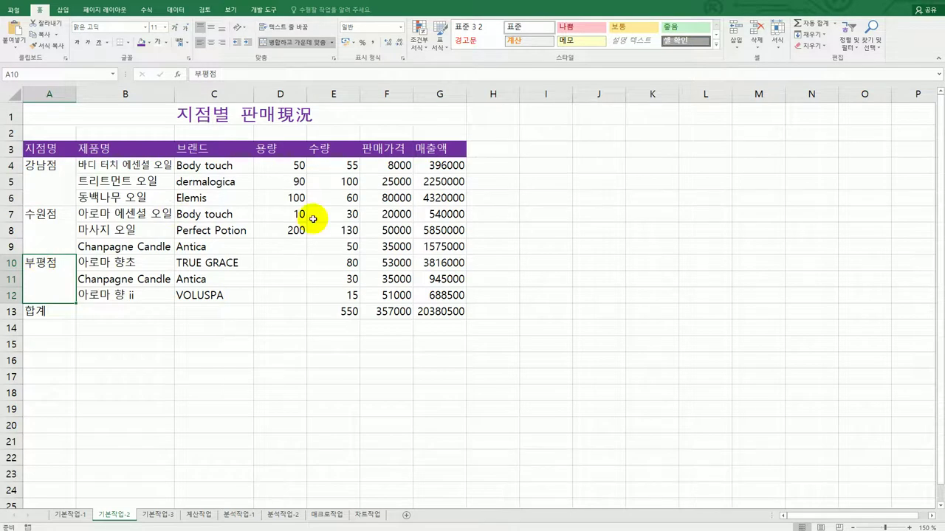
- Apply the custom number format #,##0원 to the price and sales amounts in F4:G13
{"action": "left_click_drag", "start_coordinate": [393, 165], "coordinate": [441, 311]}
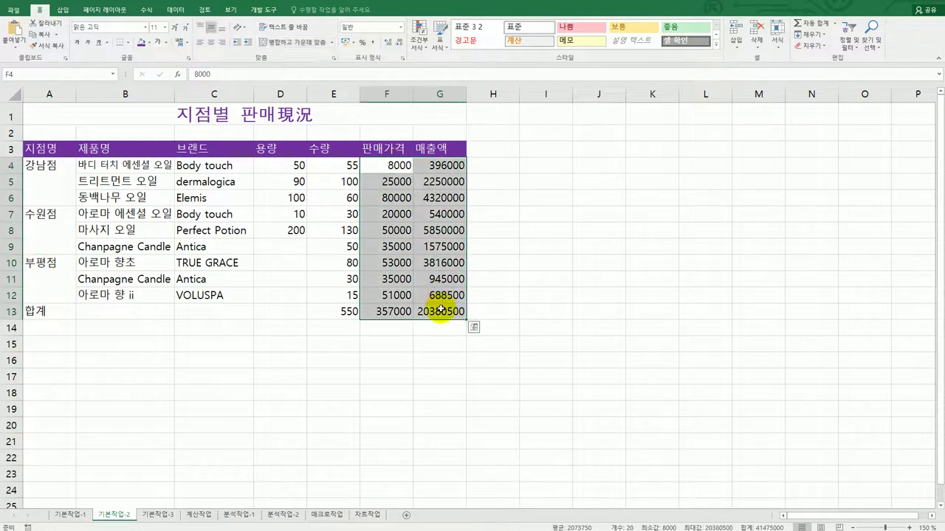
{"action": "right_click", "coordinate": [441, 214]}
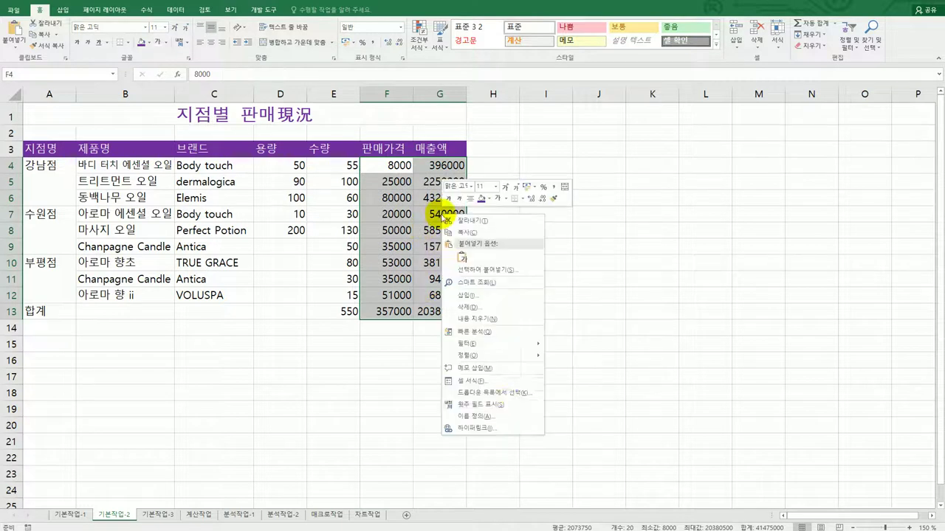
{"action": "left_click", "coordinate": [507, 381]}
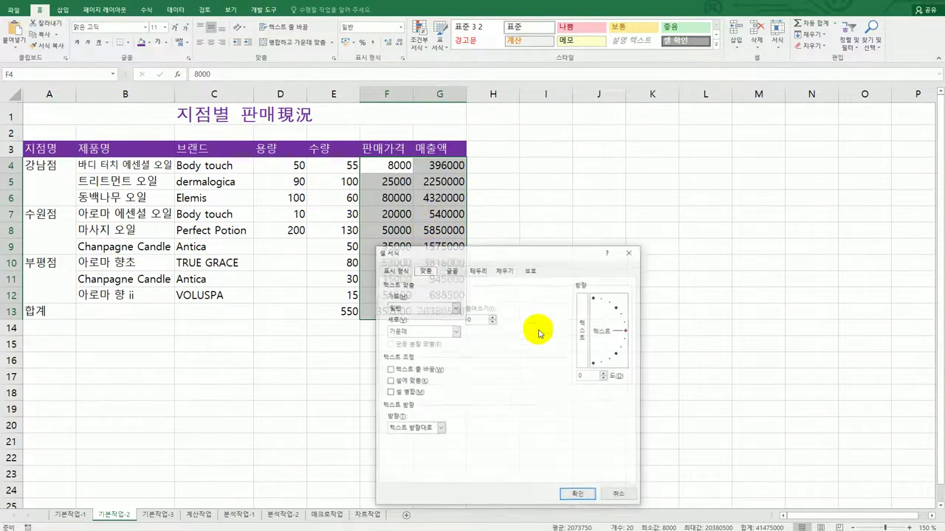
{"action": "left_click_drag", "start_coordinate": [513, 260], "coordinate": [660, 165]}
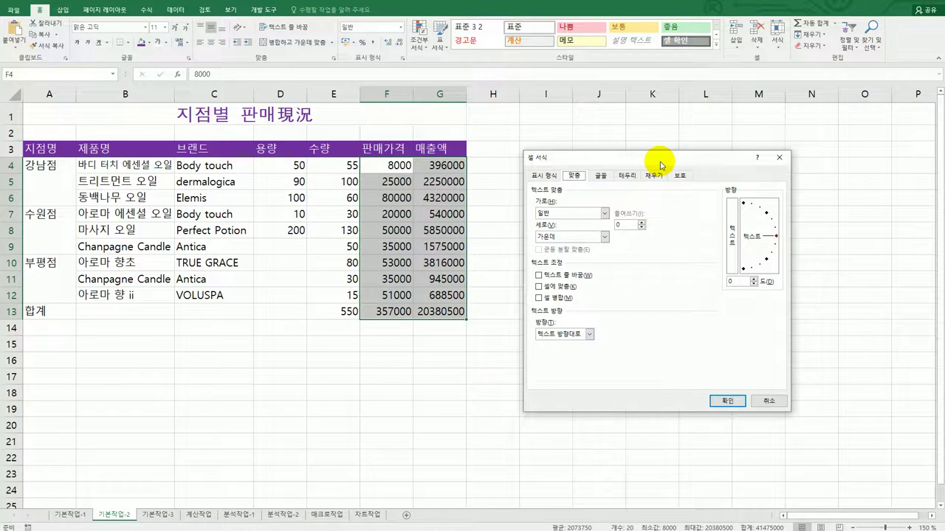
{"action": "left_click", "coordinate": [547, 175]}
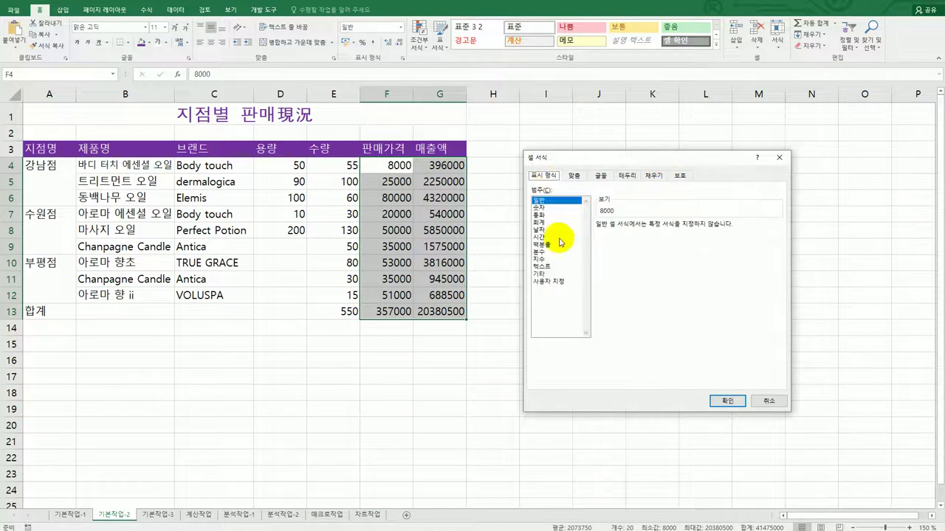
{"action": "left_click", "coordinate": [570, 281]}
{"action": "left_click", "coordinate": [629, 234]}
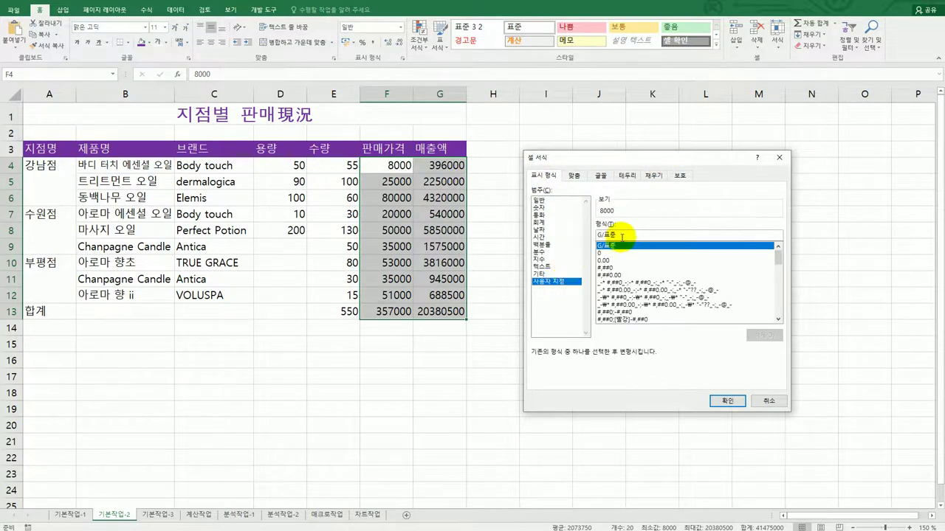
{"action": "type", "text": "#,"}
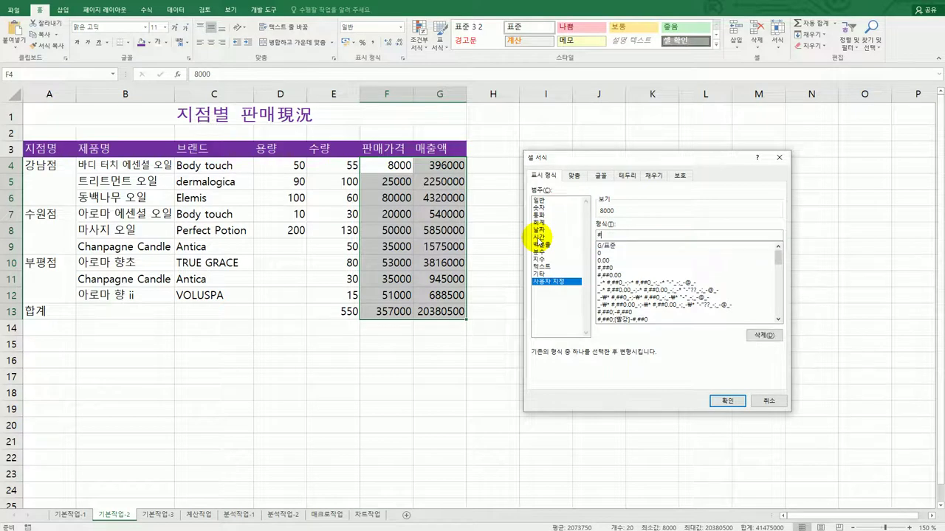
{"action": "type", "text": "##0"}
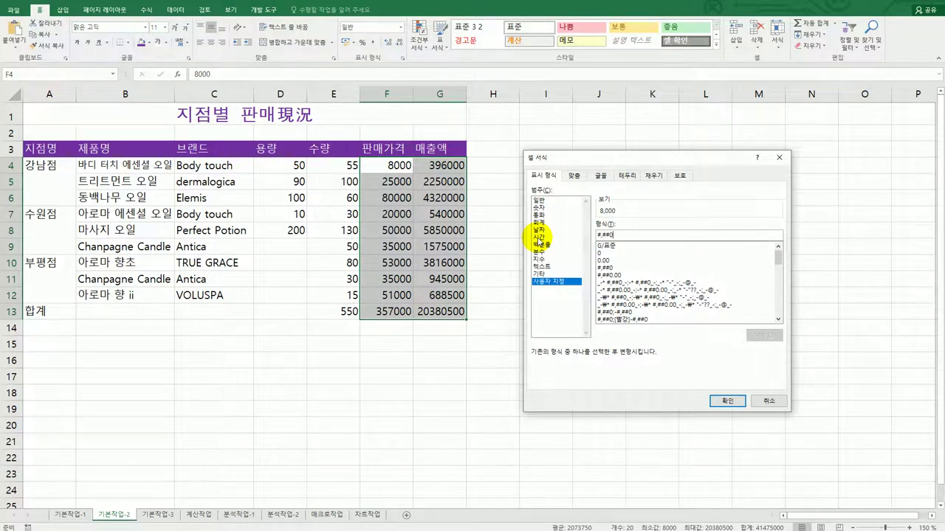
{"action": "type", "text": "dn"}
{"action": "key", "text": "BackSpace"}
{"action": "type", "text": "원"}
{"action": "key", "text": "shift+Left"}
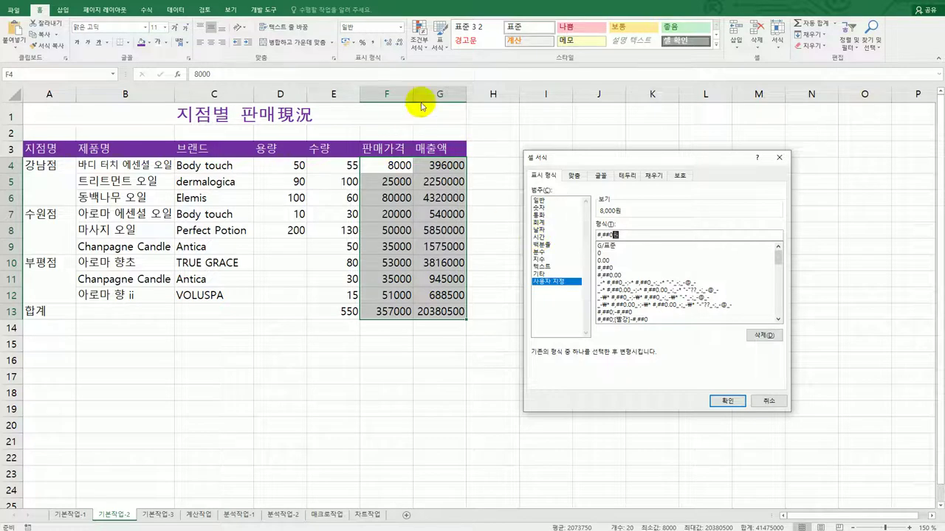
{"action": "left_click", "coordinate": [724, 405]}
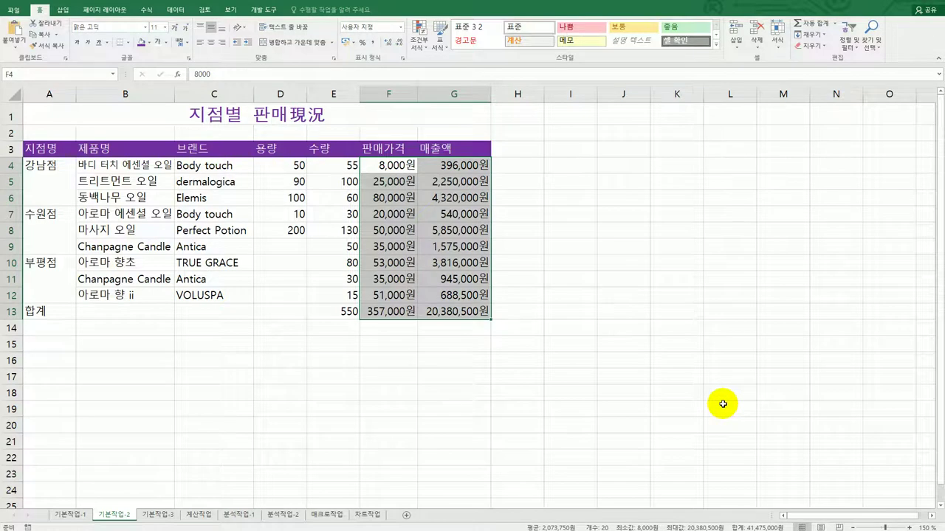
- Apply all borders (모든 테두리) to the table range A3:G13
{"action": "left_click_drag", "start_coordinate": [37, 148], "coordinate": [464, 312]}
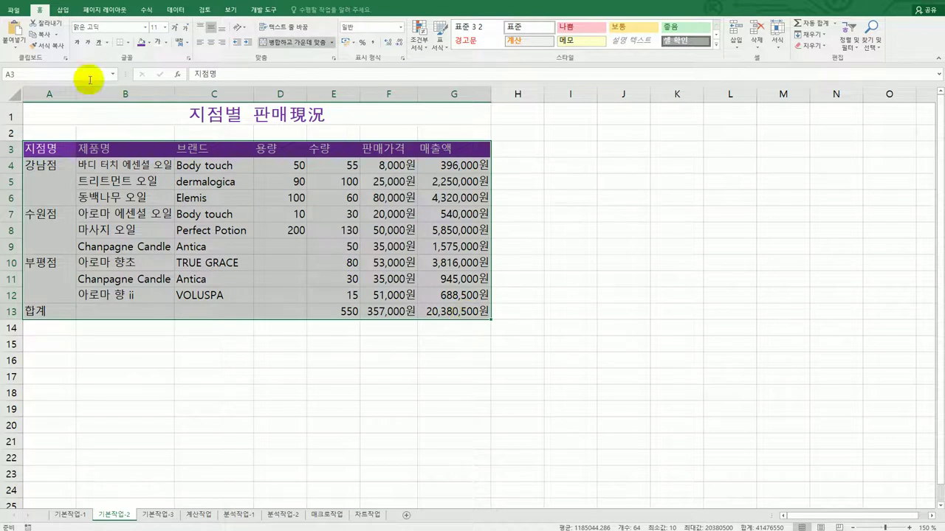
{"action": "left_click", "coordinate": [127, 43]}
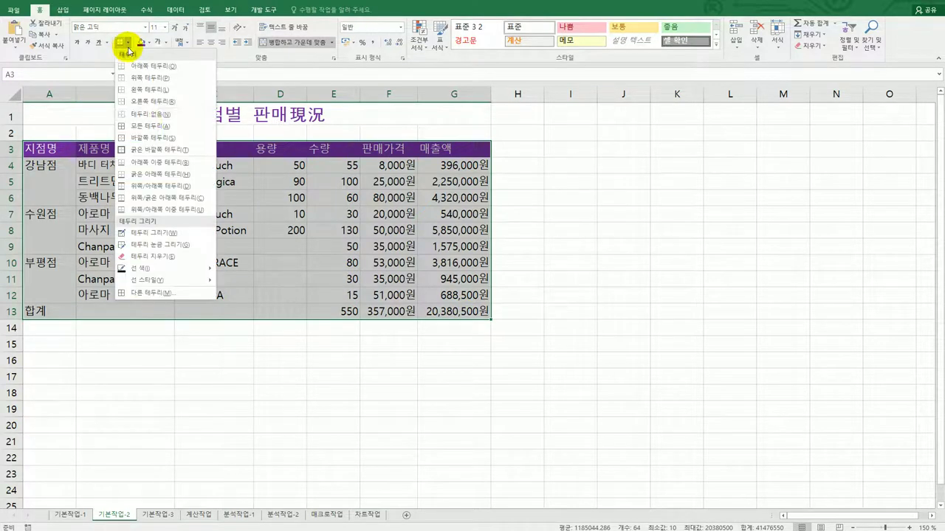
{"action": "left_click", "coordinate": [148, 127]}
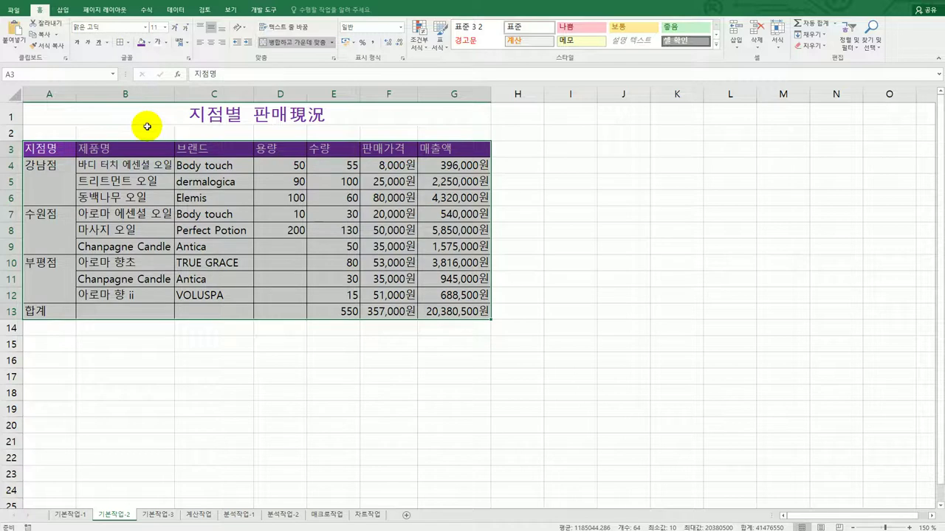
- Add both diagonal borders to the empty total-row cells B13:D13 so each carries an X shape
{"action": "left_click", "coordinate": [134, 312]}
{"action": "left_click_drag", "start_coordinate": [216, 310], "coordinate": [271, 309]}
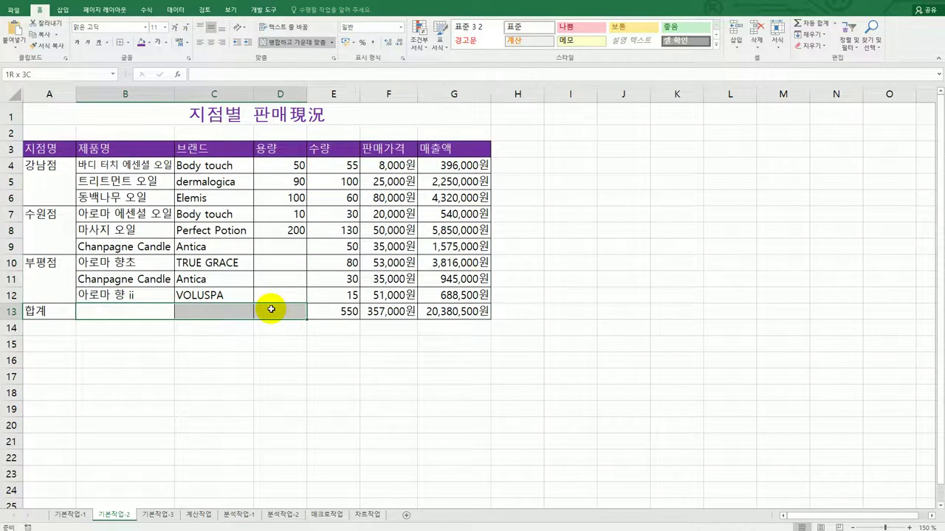
{"action": "right_click", "coordinate": [271, 310]}
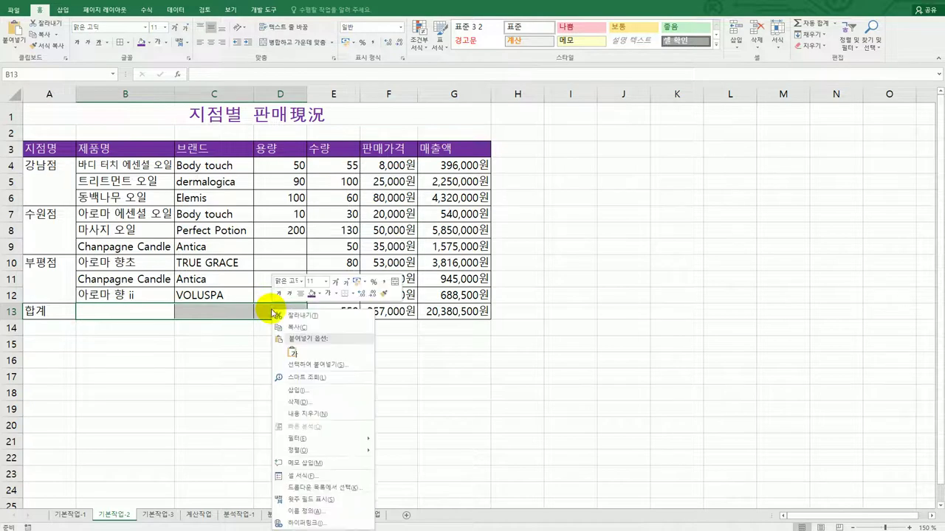
{"action": "left_click", "coordinate": [348, 479]}
{"action": "left_click_drag", "start_coordinate": [358, 347], "coordinate": [538, 144]}
{"action": "left_click", "coordinate": [513, 164]}
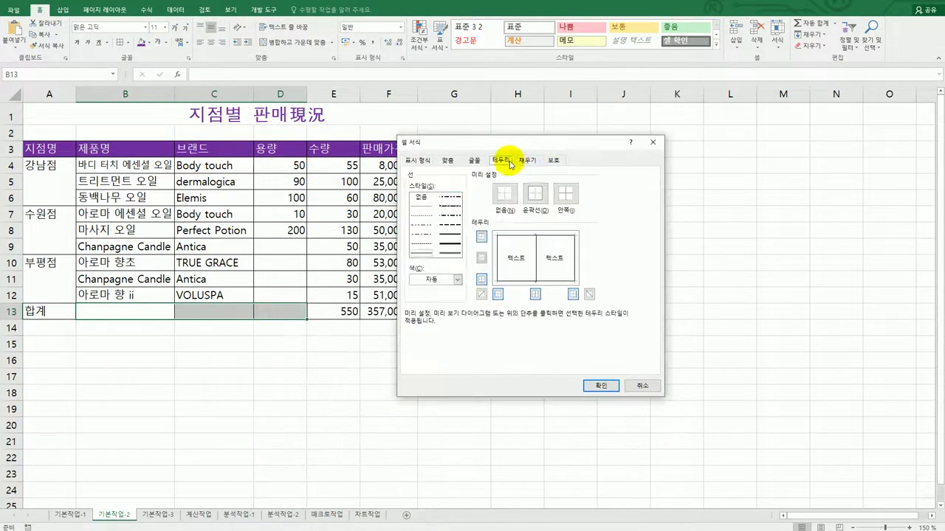
{"action": "left_click", "coordinate": [481, 294]}
{"action": "left_click", "coordinate": [589, 295]}
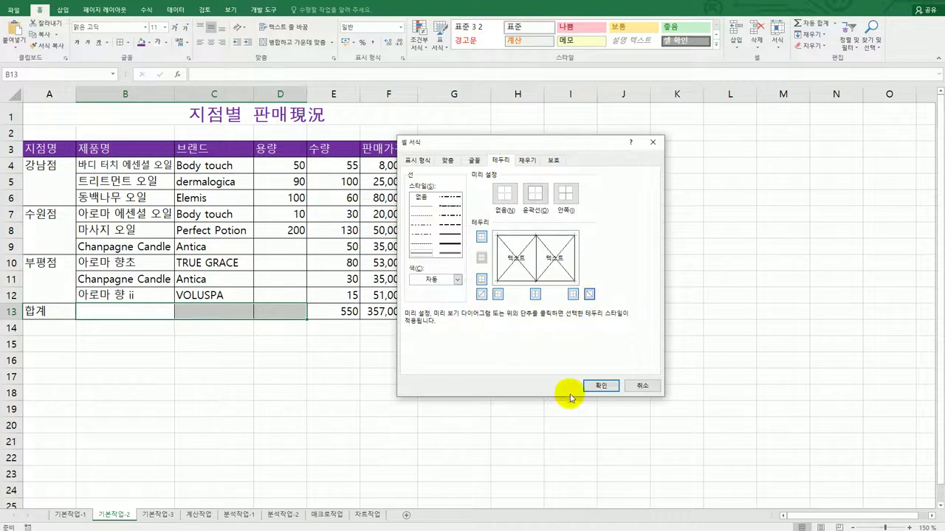
{"action": "left_click", "coordinate": [598, 387]}
{"action": "left_click", "coordinate": [280, 313]}
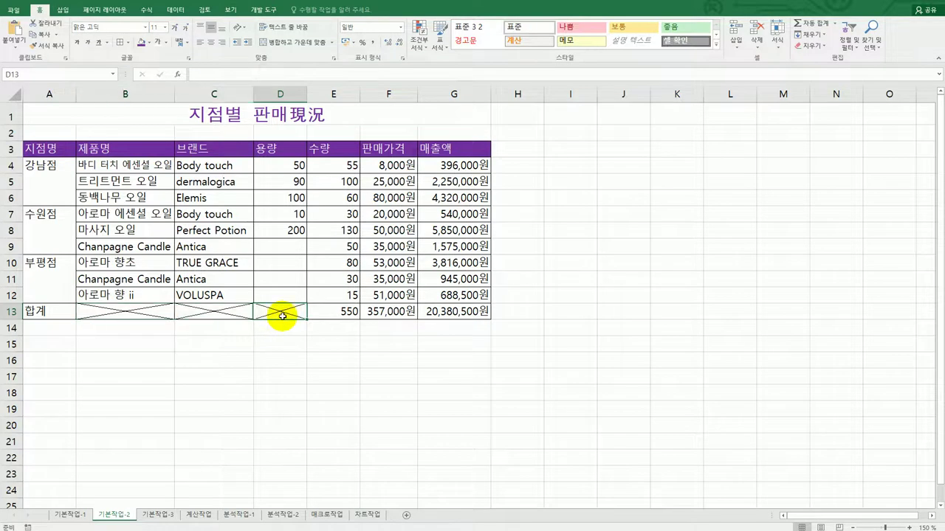
- Check the exam document's advanced filter instructions for 기본작업-3, return to the workbook and open the 기본작업-3 sheet
{"action": "key", "text": "alt+Tab"}
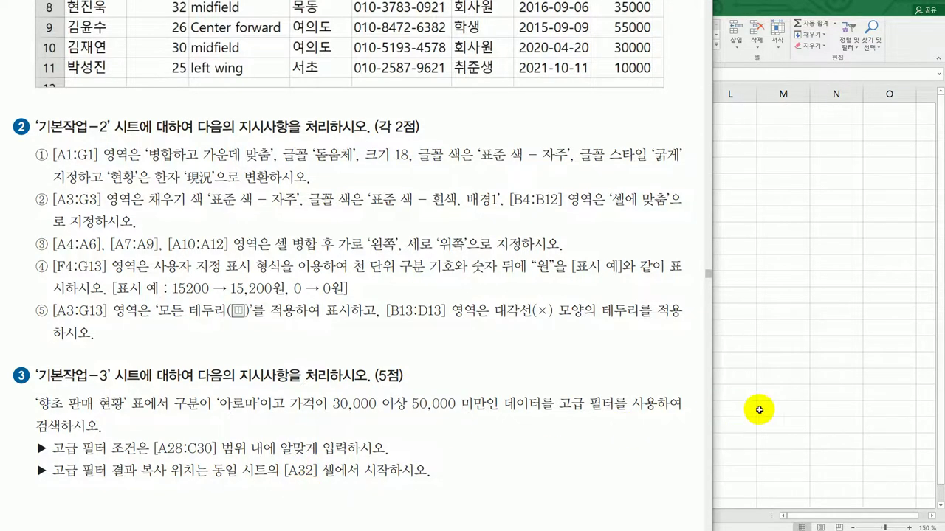
{"action": "key", "text": "alt+Tab"}
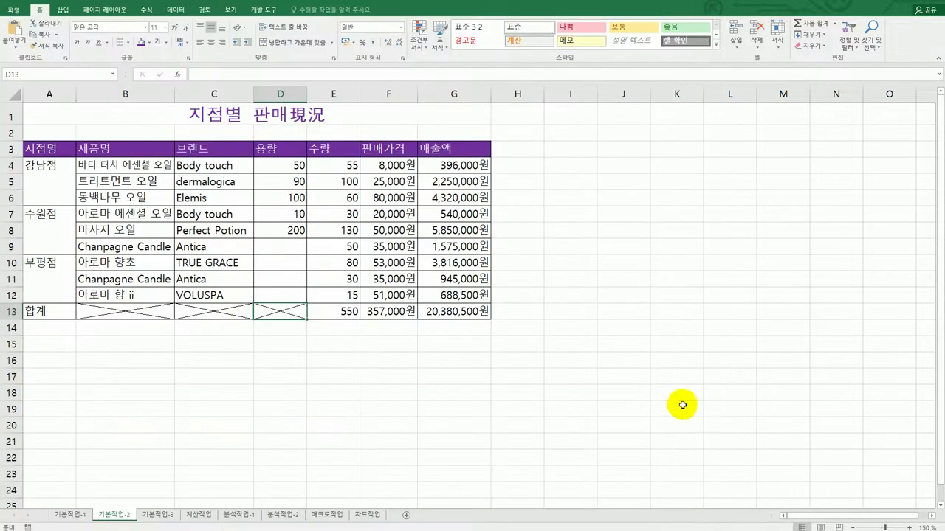
{"action": "left_click", "coordinate": [167, 517]}
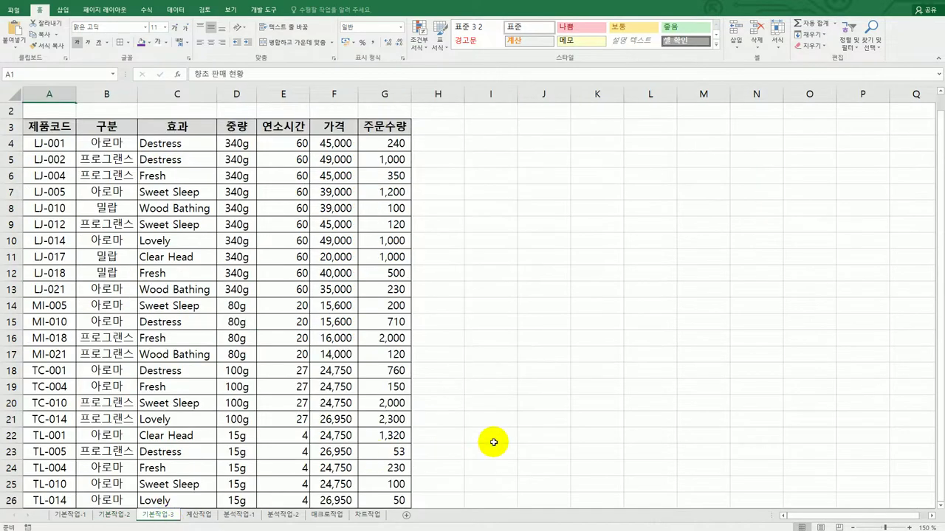
- Copy the 구분 header and its 아로마 value from B3:B4 to A28 as the first filter criterion
{"action": "left_click", "coordinate": [109, 128]}
{"action": "left_click_drag", "start_coordinate": [109, 127], "coordinate": [110, 142]}
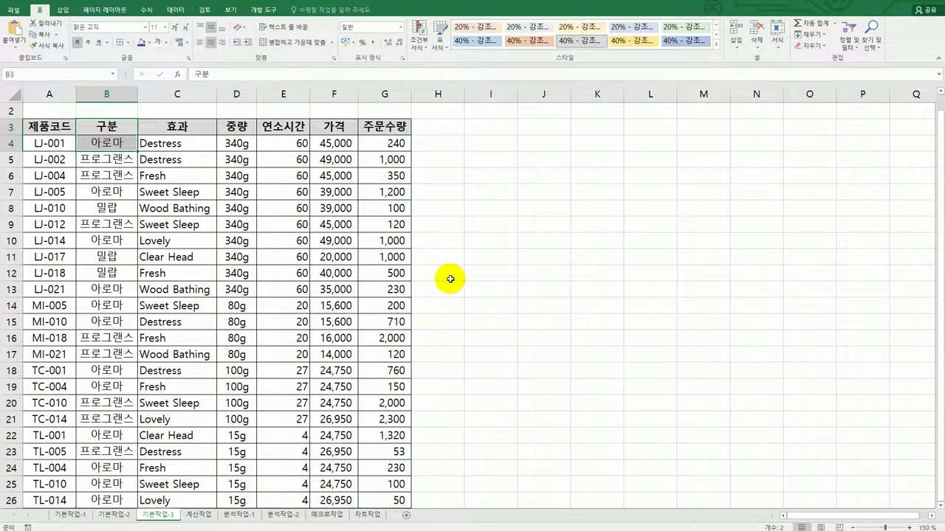
{"action": "key", "text": "ctrl+c"}
{"action": "scroll", "coordinate": [454, 288], "scroll_direction": "down", "scroll_amount": 2}
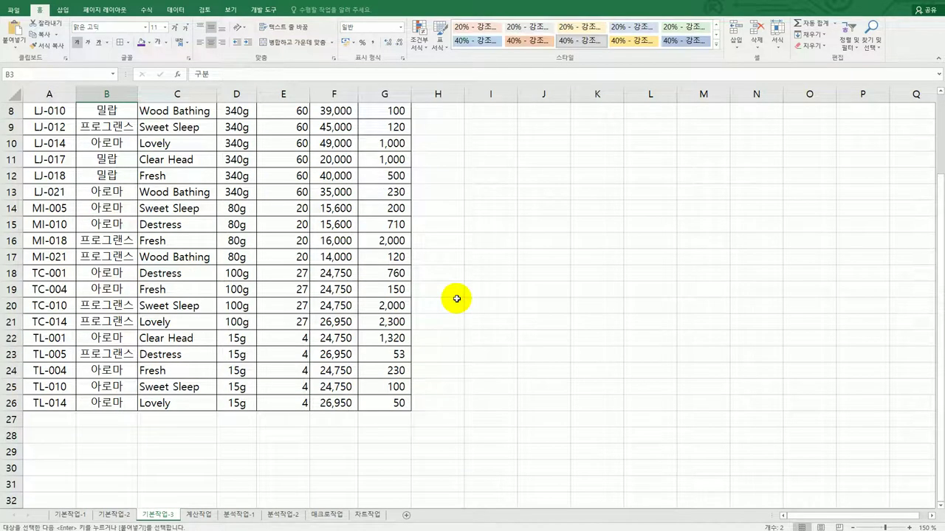
{"action": "left_click", "coordinate": [47, 442]}
{"action": "key", "text": "ctrl+v"}
- Copy the 가격 header from F3 into both B28 and C28 of the criteria range
{"action": "scroll", "coordinate": [373, 407], "scroll_direction": "up", "scroll_amount": 3}
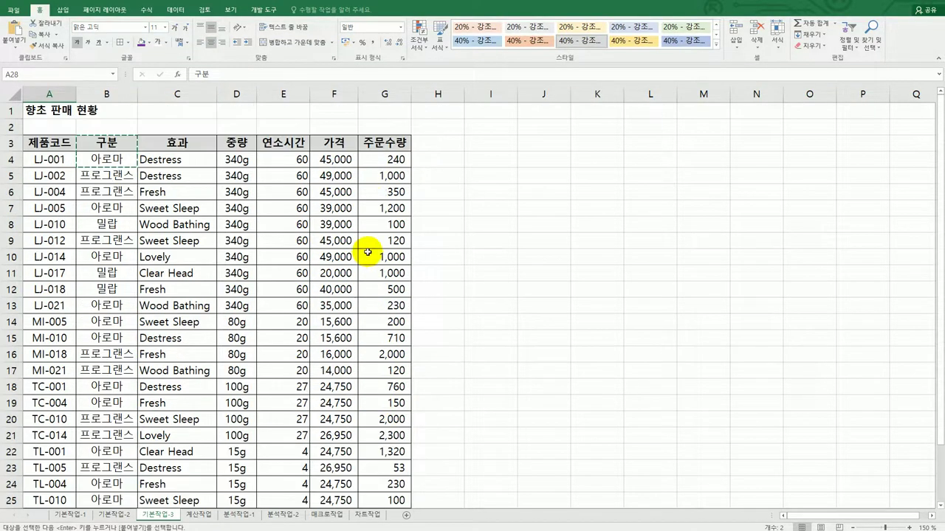
{"action": "left_click", "coordinate": [348, 144]}
{"action": "scroll", "coordinate": [277, 347], "scroll_direction": "down", "scroll_amount": 3}
{"action": "left_click", "coordinate": [105, 409]}
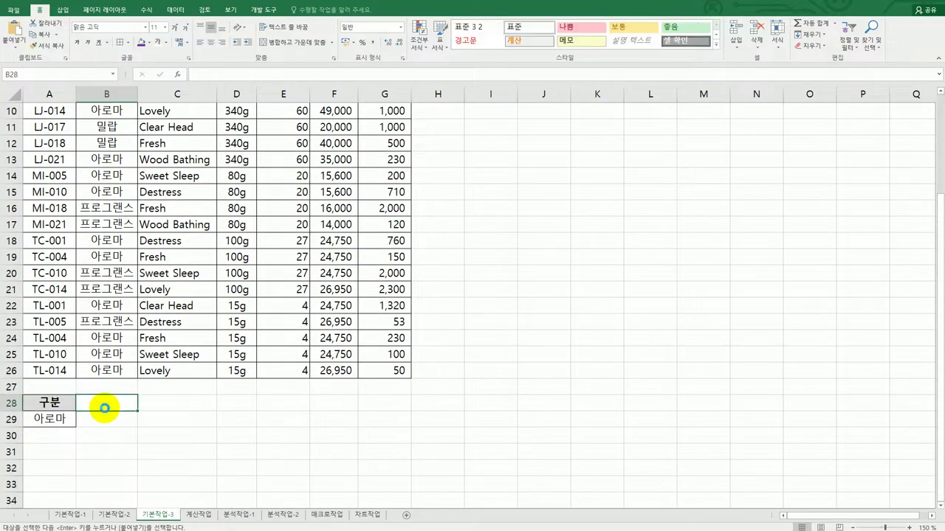
{"action": "key", "text": "ctrl+v"}
{"action": "left_click", "coordinate": [158, 404]}
{"action": "key", "text": "ctrl+v"}
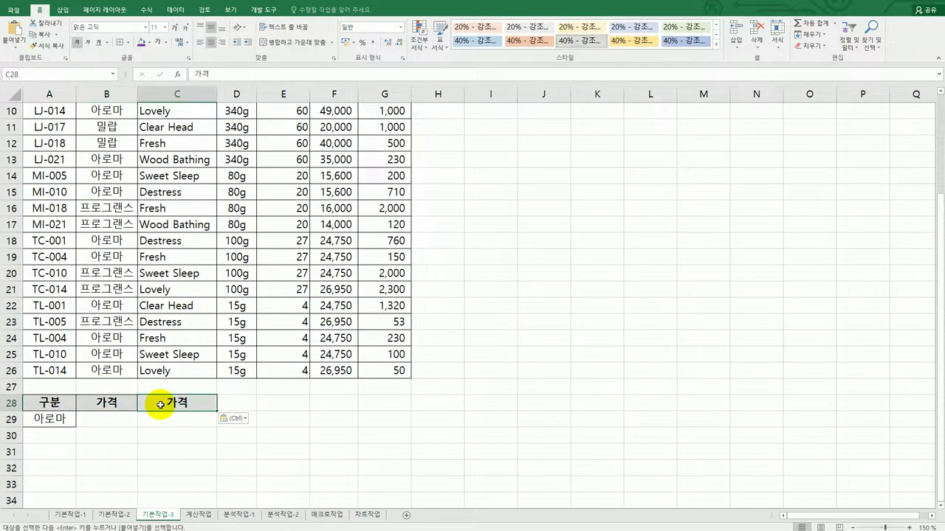
- Enter the price criteria >=30000 in B29 and <50000 in C29 beneath the two 가격 headers
{"action": "left_click", "coordinate": [125, 423]}
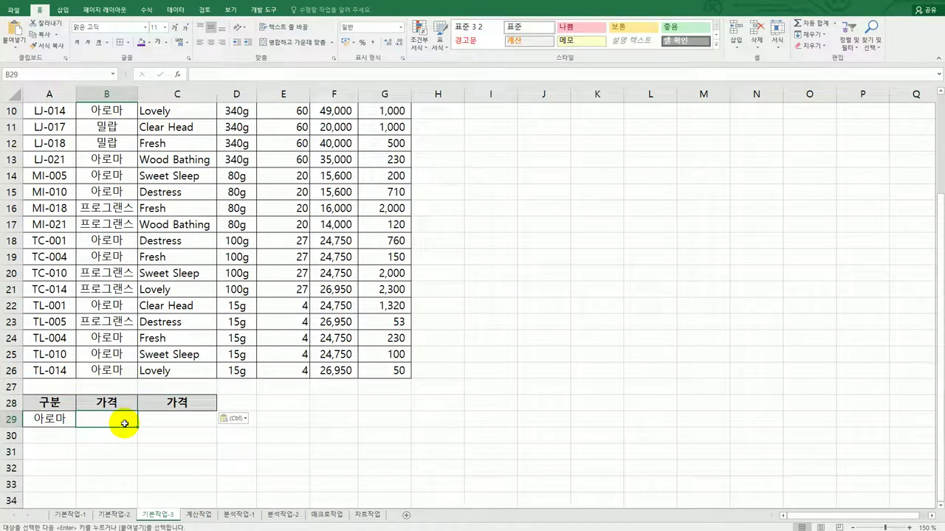
{"action": "type", "text": ">="}
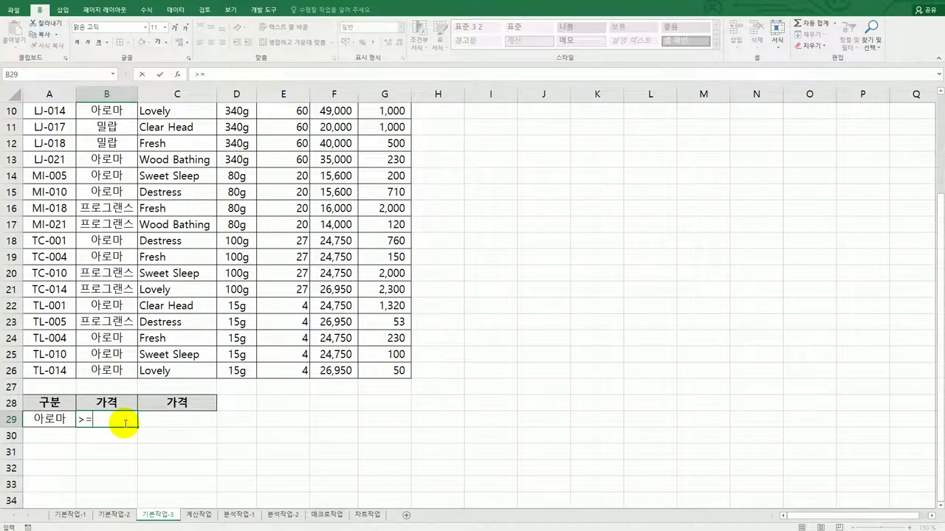
{"action": "type", "text": "30000"}
{"action": "key", "text": "Tab"}
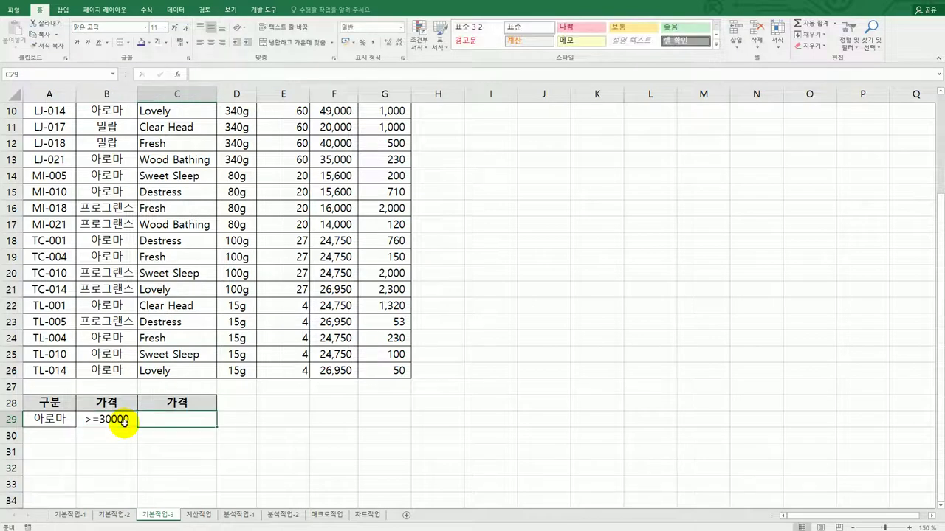
{"action": "type", "text": "<50000"}
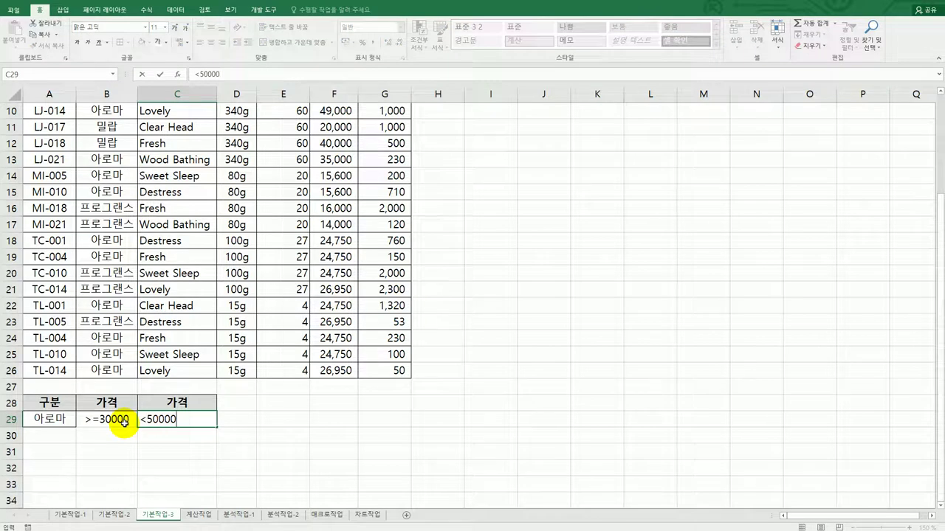
{"action": "key", "text": "Return"}
- Recheck the filter instructions in the exam document, return to the workbook and start an Advanced Filter on the 향초 판매 현황 table
{"action": "key", "text": "alt+Tab"}
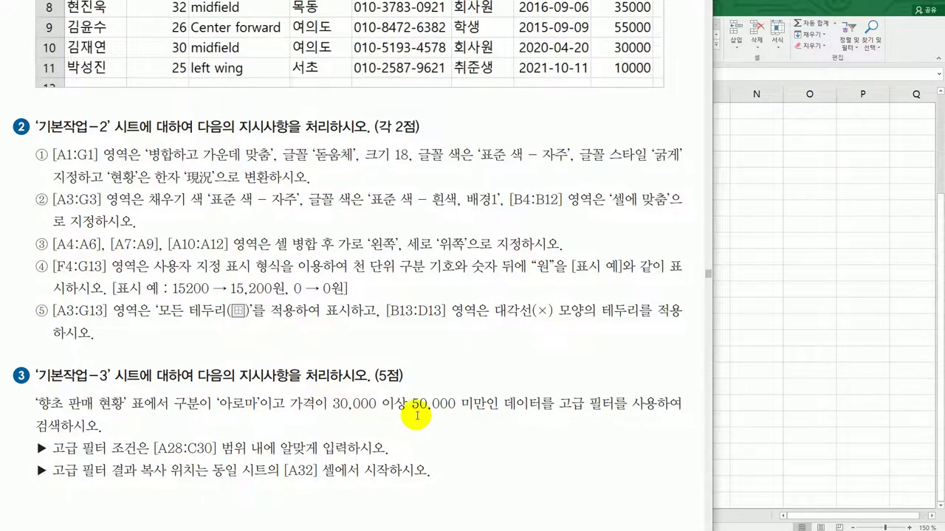
{"action": "key", "text": "alt+Tab"}
{"action": "key", "text": "Return"}
{"action": "scroll", "coordinate": [787, 296], "scroll_direction": "up", "scroll_amount": 1}
{"action": "left_click", "coordinate": [240, 225]}
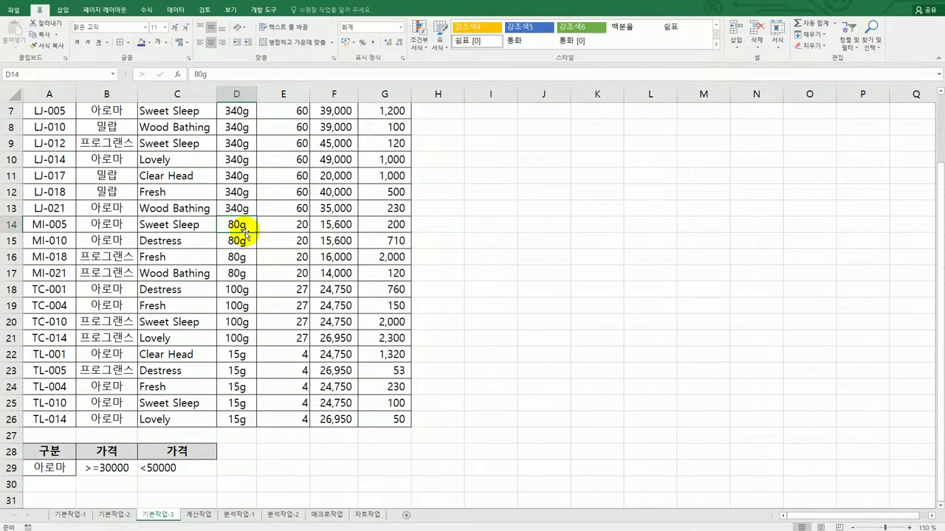
{"action": "left_click", "coordinate": [177, 12]}
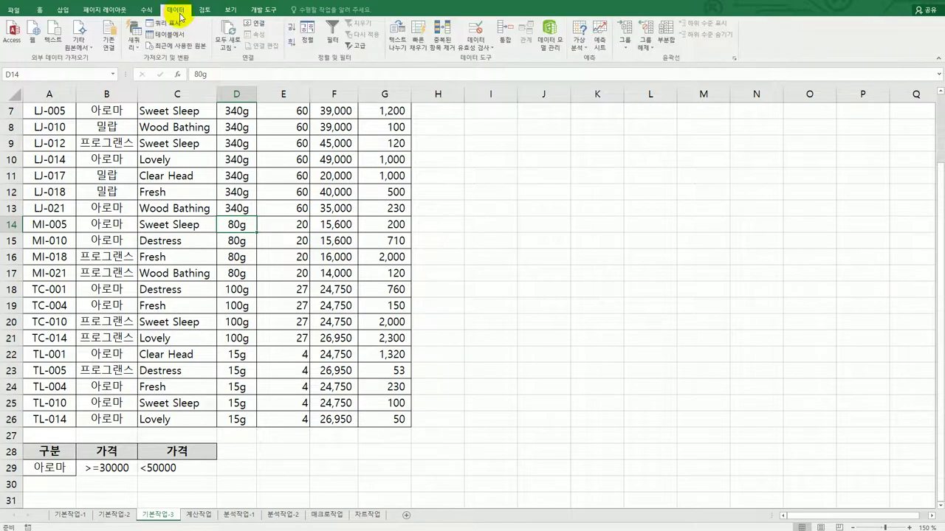
{"action": "left_click", "coordinate": [355, 45]}
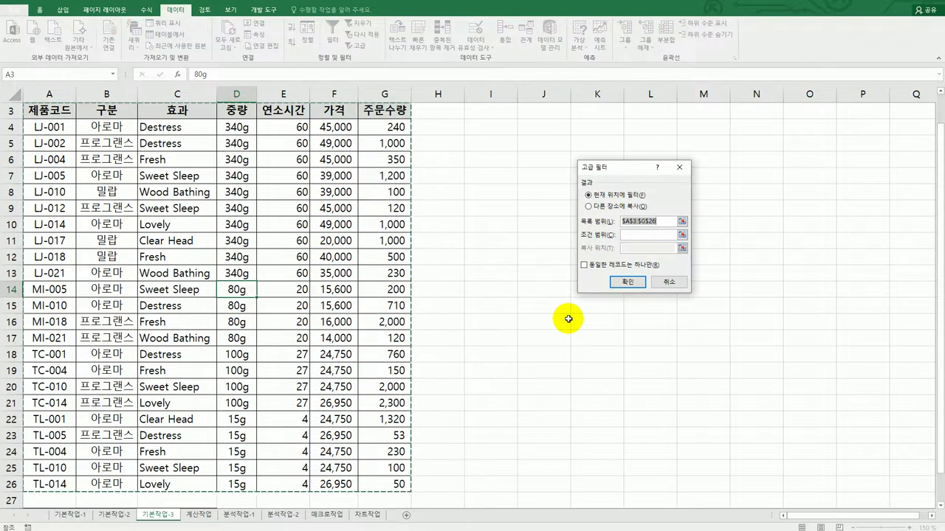
{"action": "scroll", "coordinate": [569, 319], "scroll_direction": "down", "scroll_amount": 1}
{"action": "scroll", "coordinate": [568, 319], "scroll_direction": "up", "scroll_amount": 2}
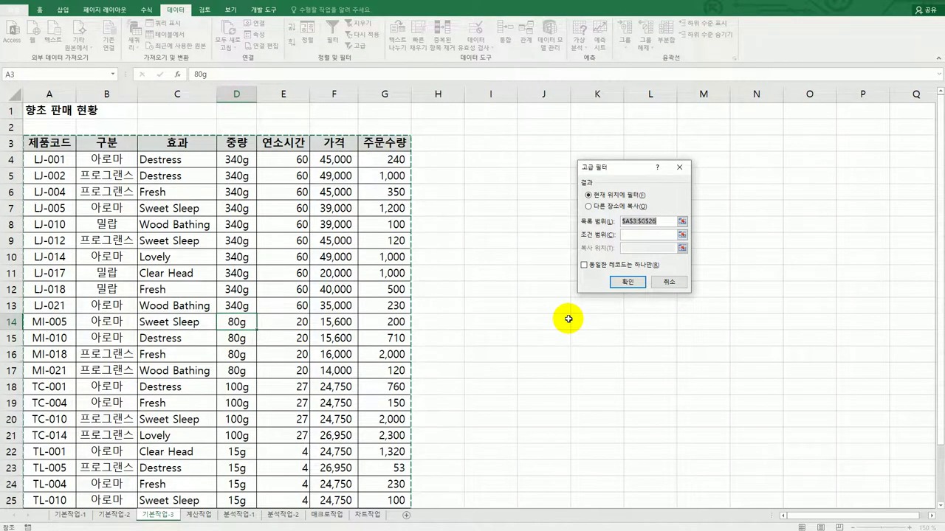
- Run the filter with criteria range A28:C29, copying the results to another location starting at A32
{"action": "left_click", "coordinate": [631, 235]}
{"action": "scroll", "coordinate": [458, 318], "scroll_direction": "down", "scroll_amount": 2}
{"action": "left_click_drag", "start_coordinate": [57, 450], "coordinate": [173, 470]}
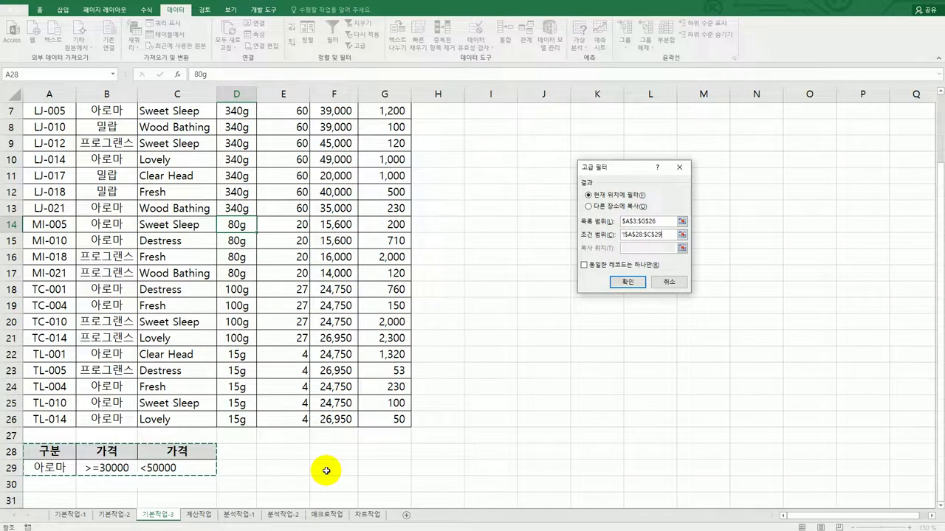
{"action": "left_click", "coordinate": [590, 206]}
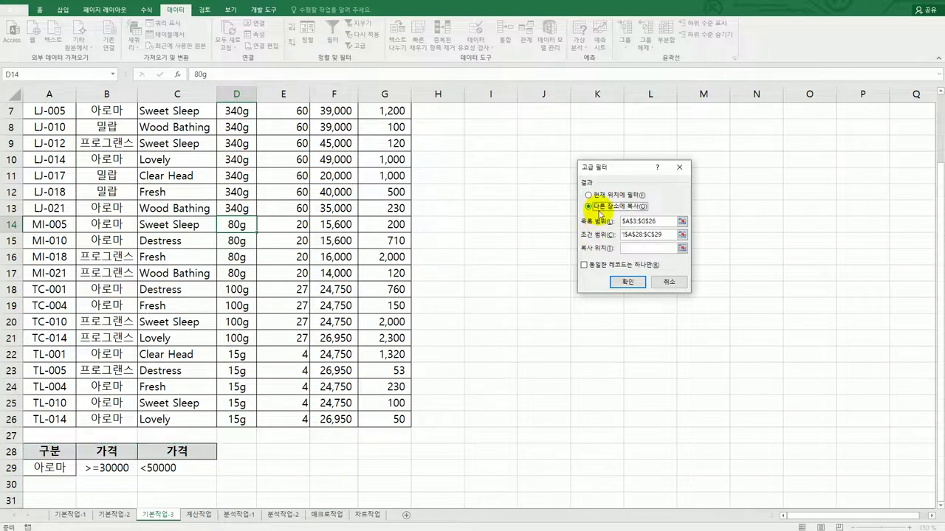
{"action": "left_click", "coordinate": [629, 248]}
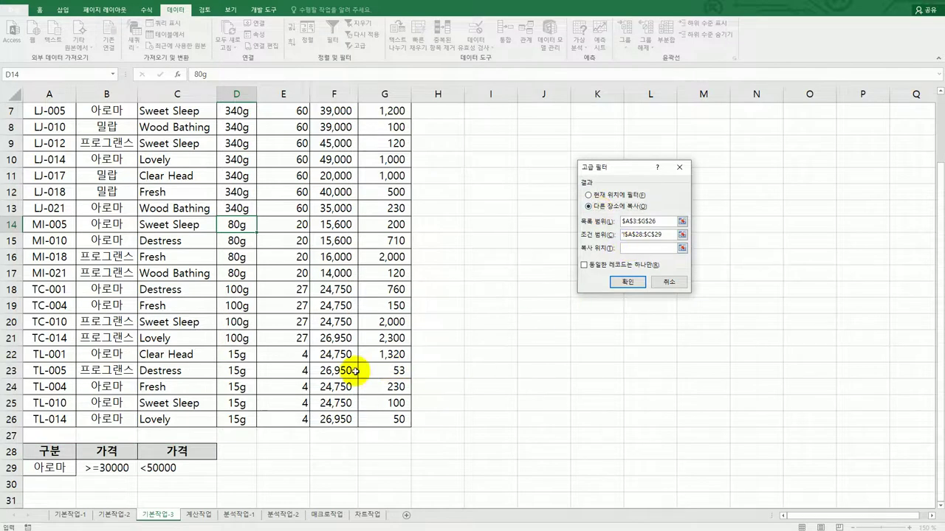
{"action": "scroll", "coordinate": [242, 389], "scroll_direction": "down", "scroll_amount": 2}
{"action": "left_click", "coordinate": [54, 423]}
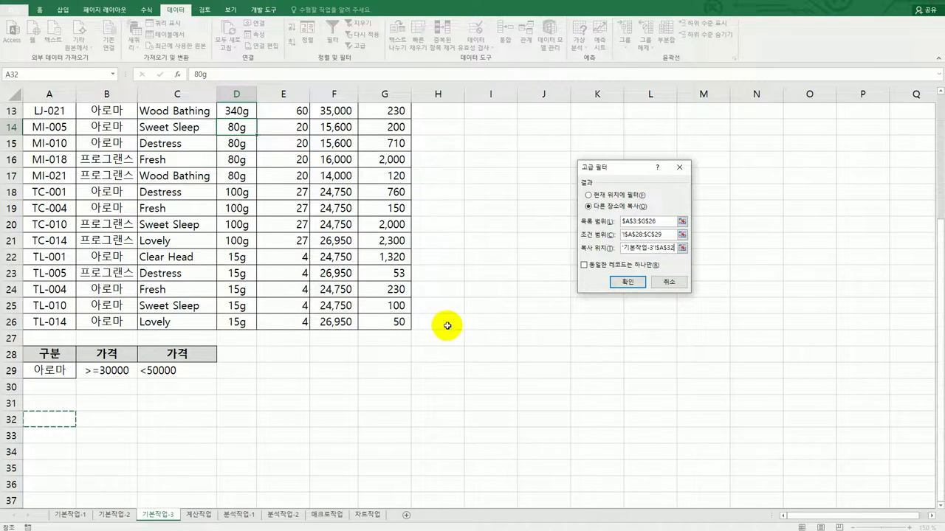
{"action": "left_click", "coordinate": [631, 280]}
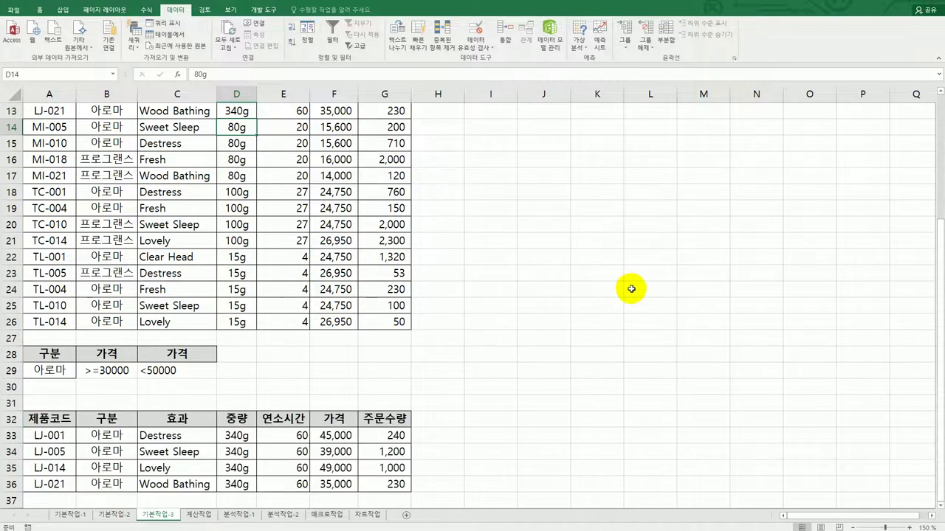
- Review the 계산작업 problems in the exam document, return to the workbook and open the 계산작업 sheet
{"action": "scroll", "coordinate": [625, 288], "scroll_direction": "down", "scroll_amount": 2}
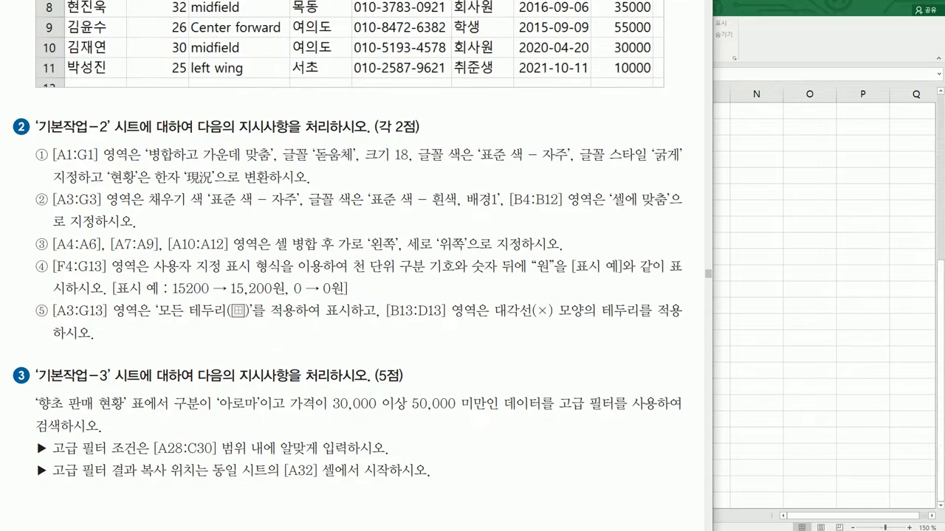
{"action": "scroll", "coordinate": [361, 273], "scroll_direction": "down", "scroll_amount": 10}
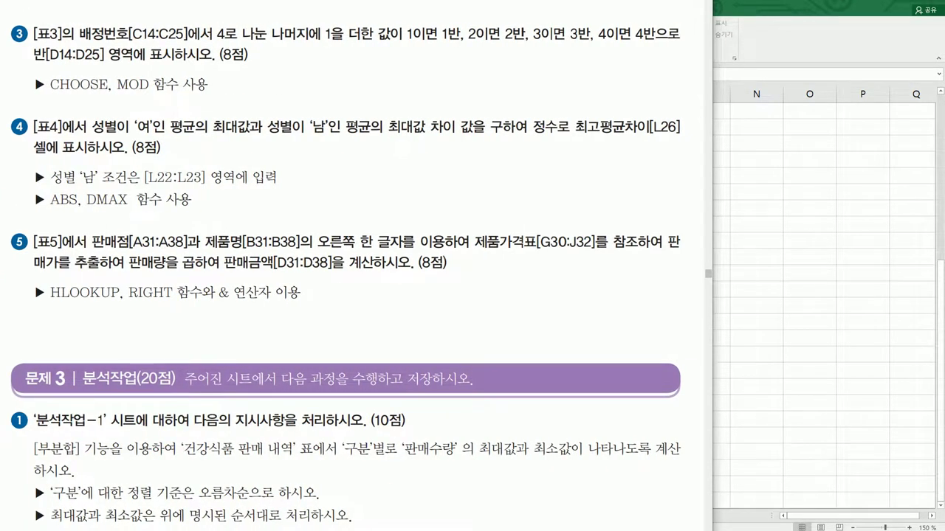
{"action": "scroll", "coordinate": [362, 273], "scroll_direction": "up", "scroll_amount": 5}
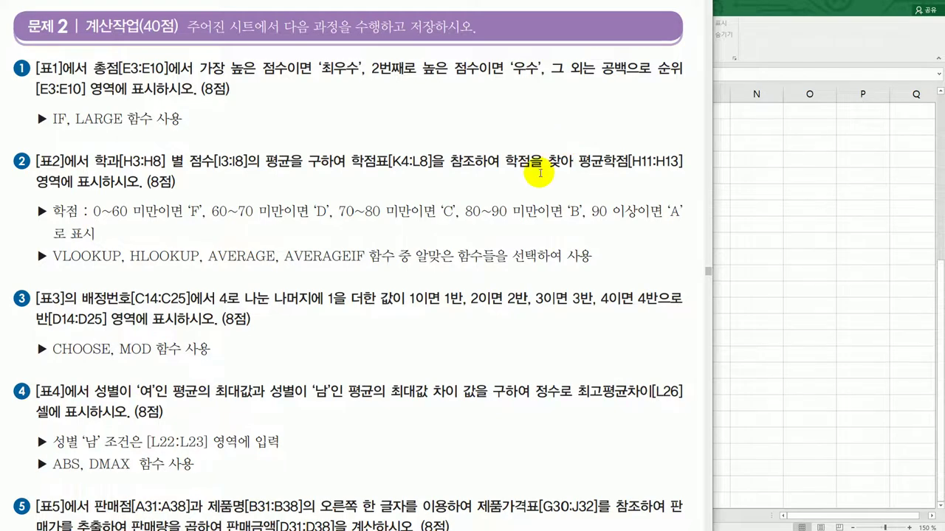
{"action": "key", "text": "alt+Tab"}
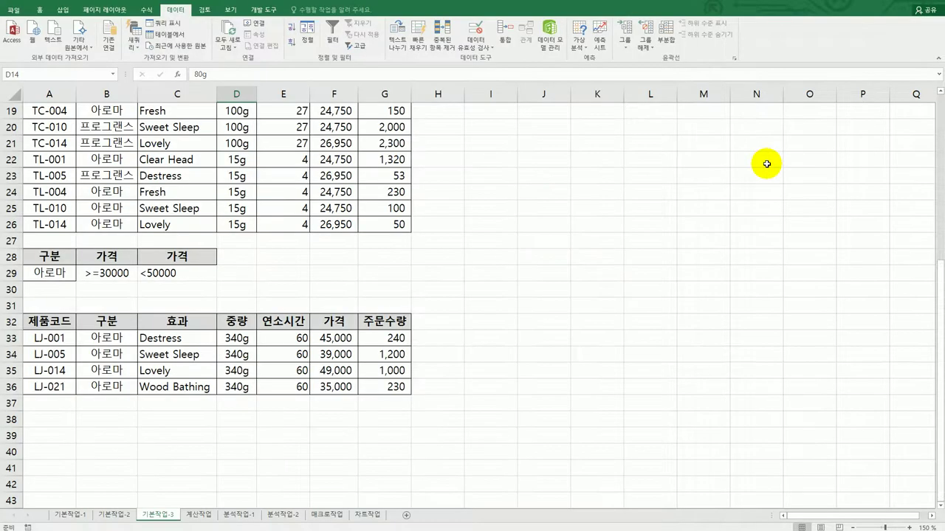
{"action": "left_click", "coordinate": [216, 516]}
{"action": "scroll", "coordinate": [338, 392], "scroll_direction": "up", "scroll_amount": 3}
- Enter a LARGE formula in E3 that returns the highest 총점 from the absolute range $D$3:$D$10, using k = 1
{"action": "left_click", "coordinate": [302, 143]}
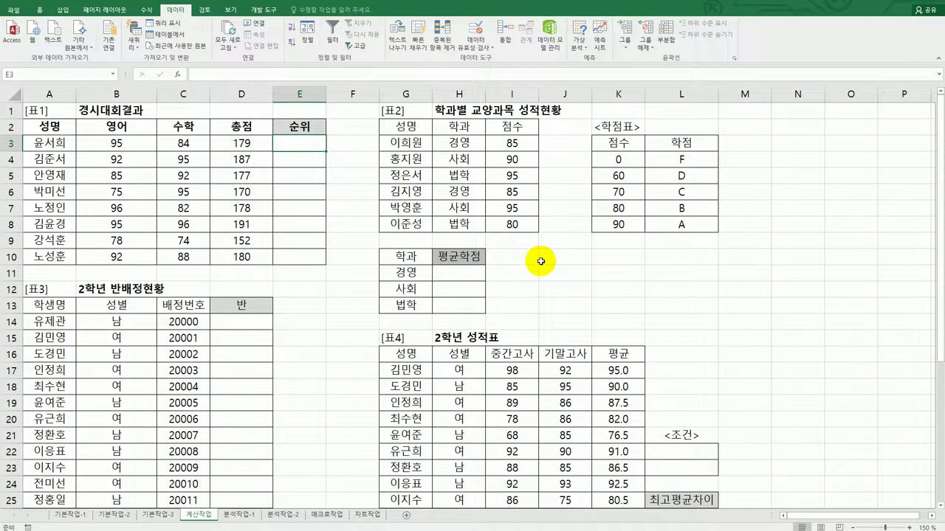
{"action": "type", "text": "="}
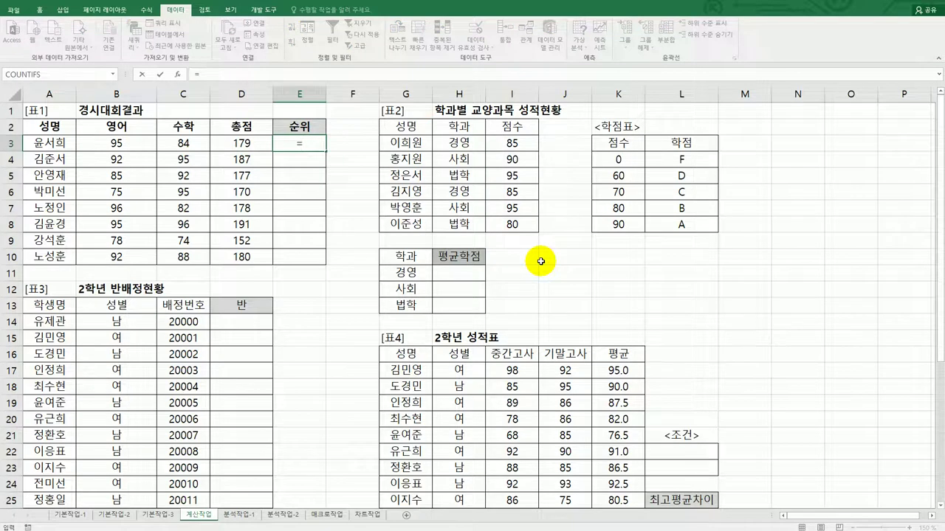
{"action": "type", "text": "la"}
{"action": "key", "text": "Tab"}
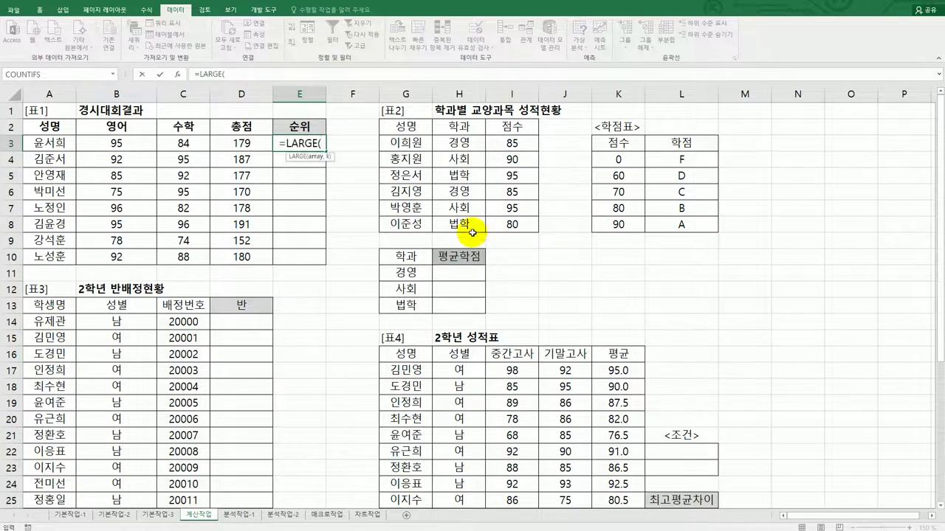
{"action": "left_click_drag", "start_coordinate": [238, 143], "coordinate": [235, 257]}
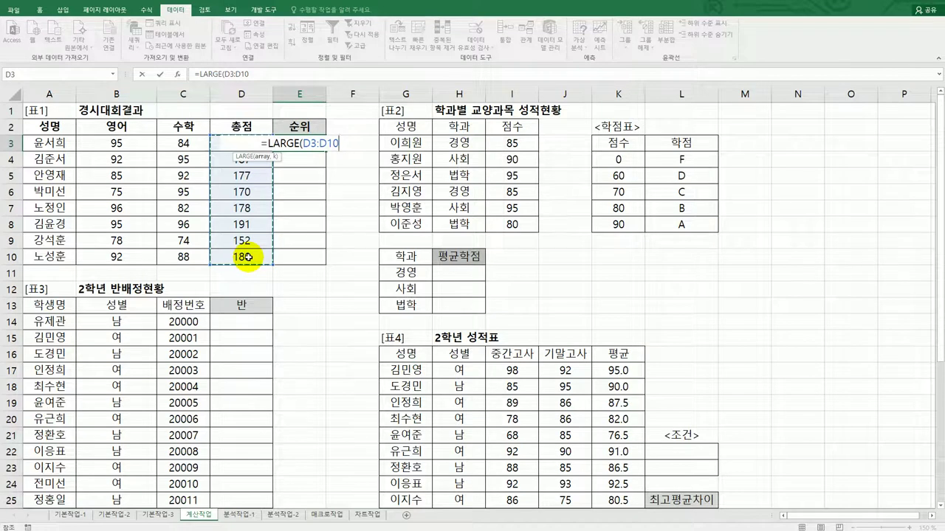
{"action": "key", "text": "F4"}
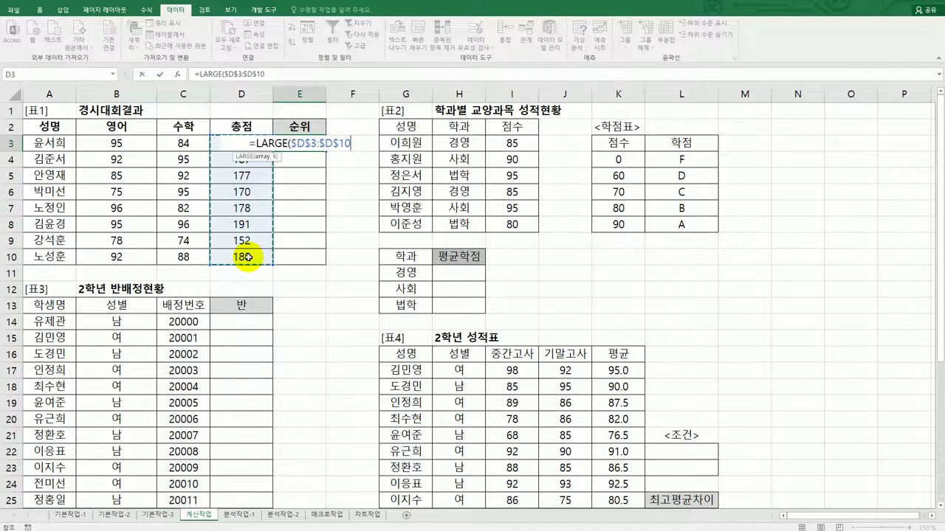
{"action": "type", "text": ","}
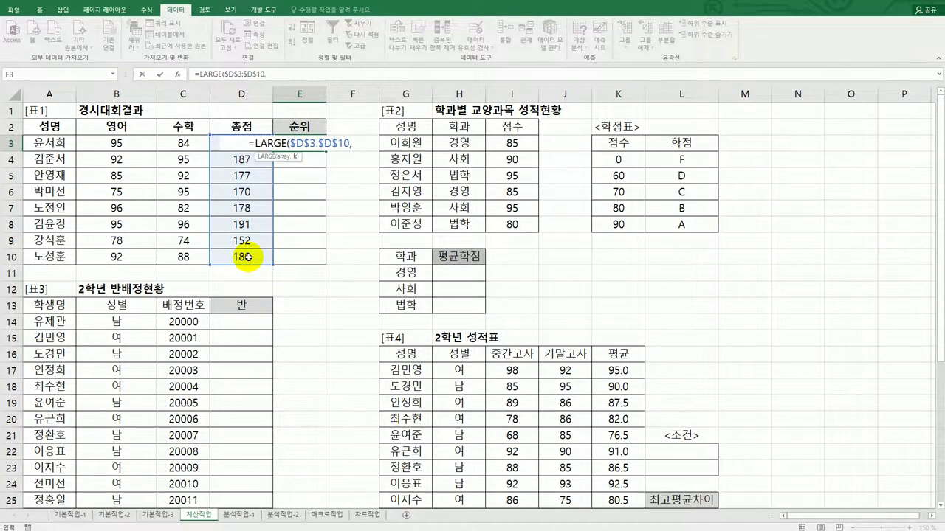
{"action": "type", "text": "1"}
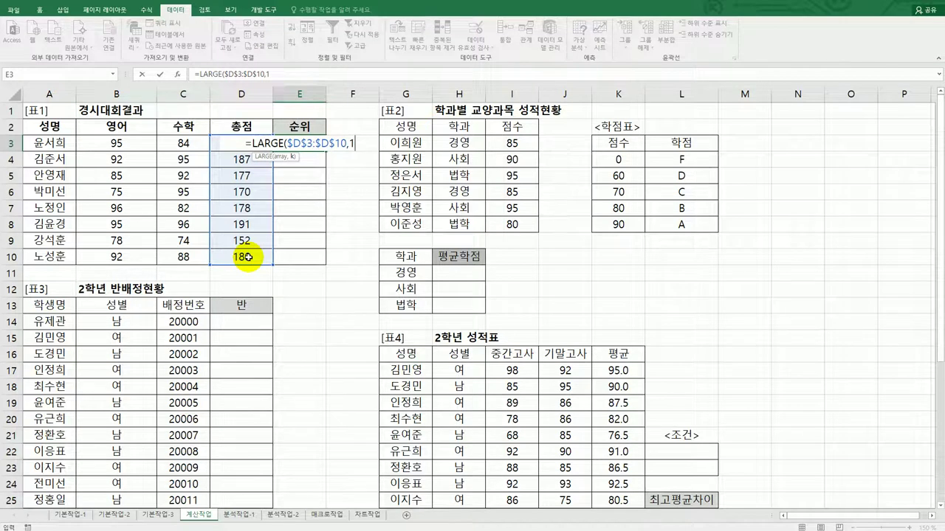
{"action": "type", "text": ")"}
{"action": "key", "text": "Return"}
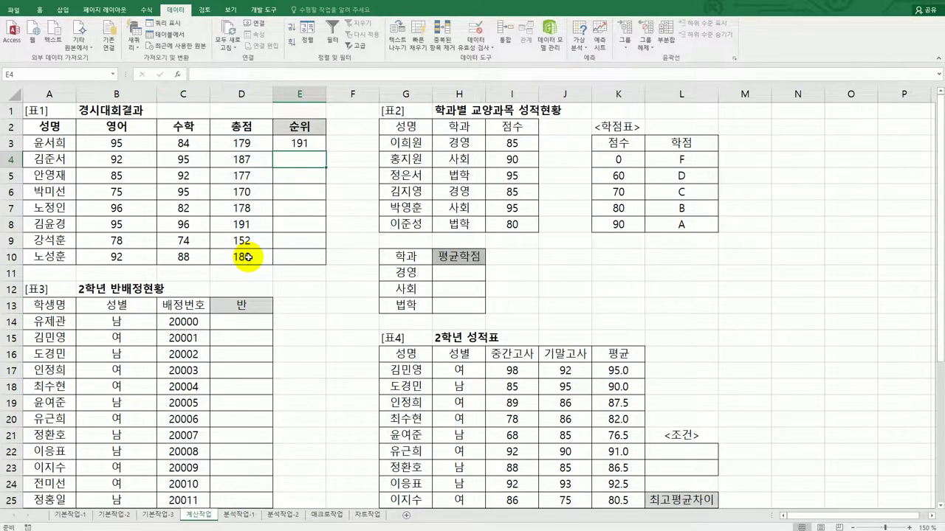
- Wrap the LARGE formula in E3 in an IF that tests whether D3 equals it and returns "최우수" if true
{"action": "left_click", "coordinate": [300, 141]}
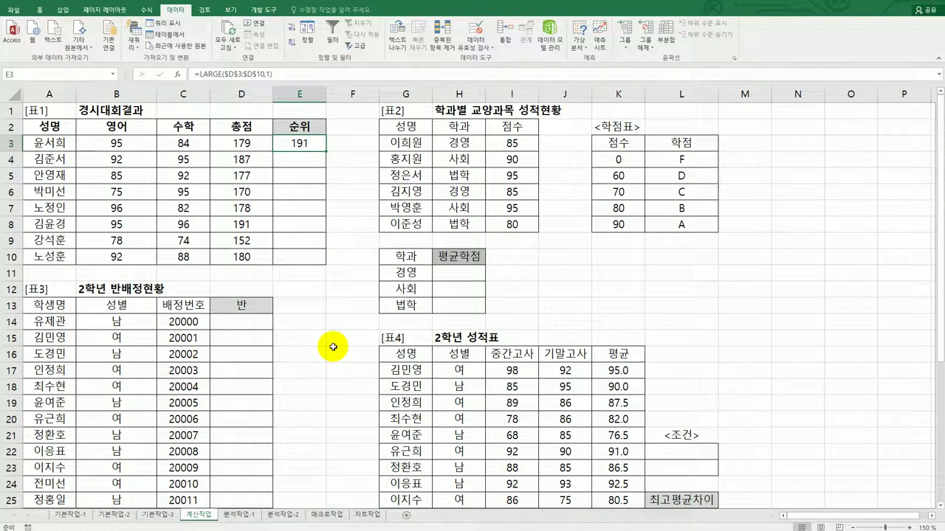
{"action": "double_click", "coordinate": [294, 139]}
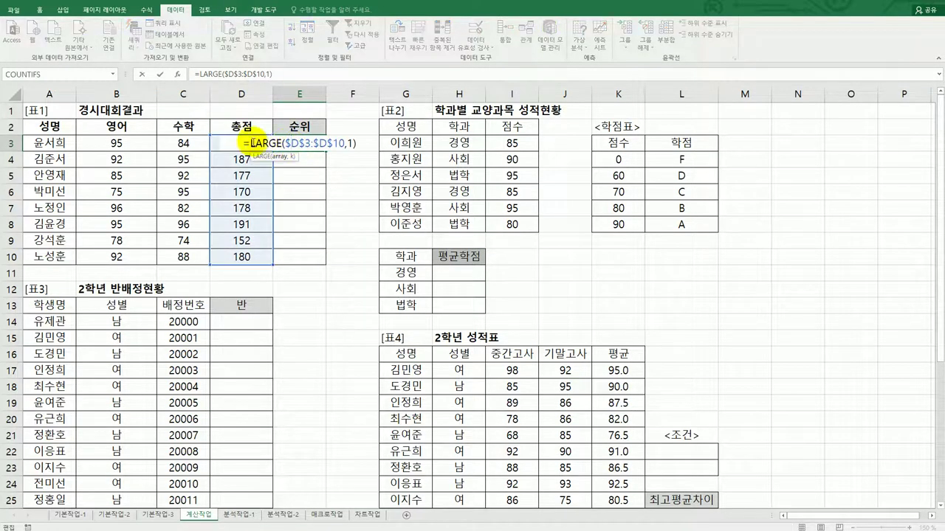
{"action": "type", "text": "IF("}
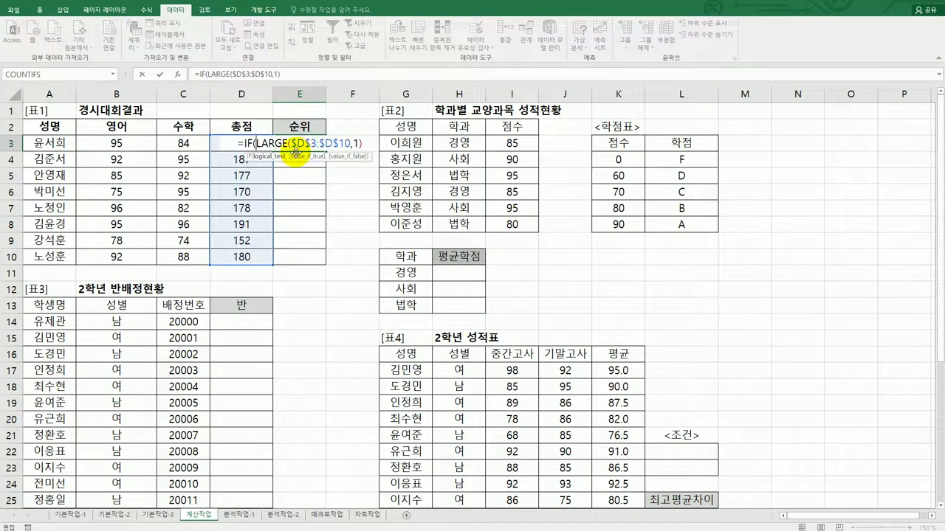
{"action": "left_click", "coordinate": [215, 144]}
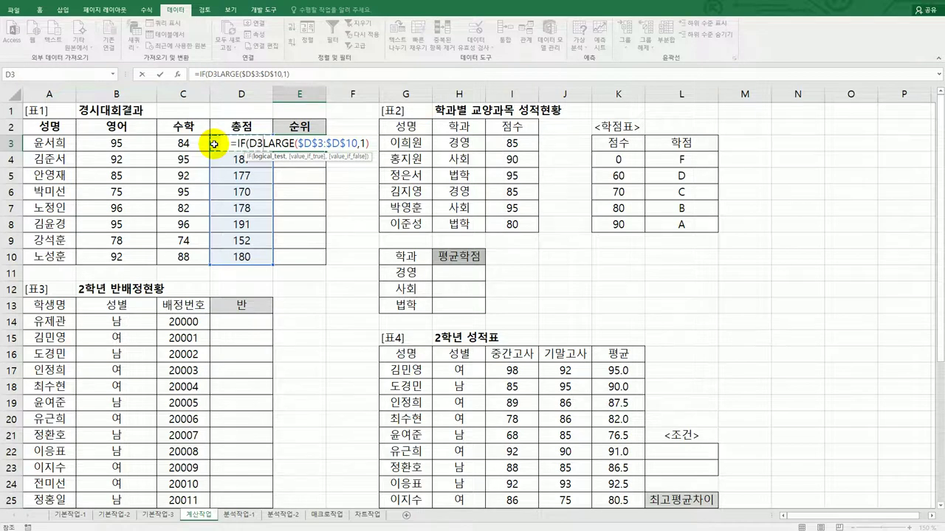
{"action": "type", "text": "="}
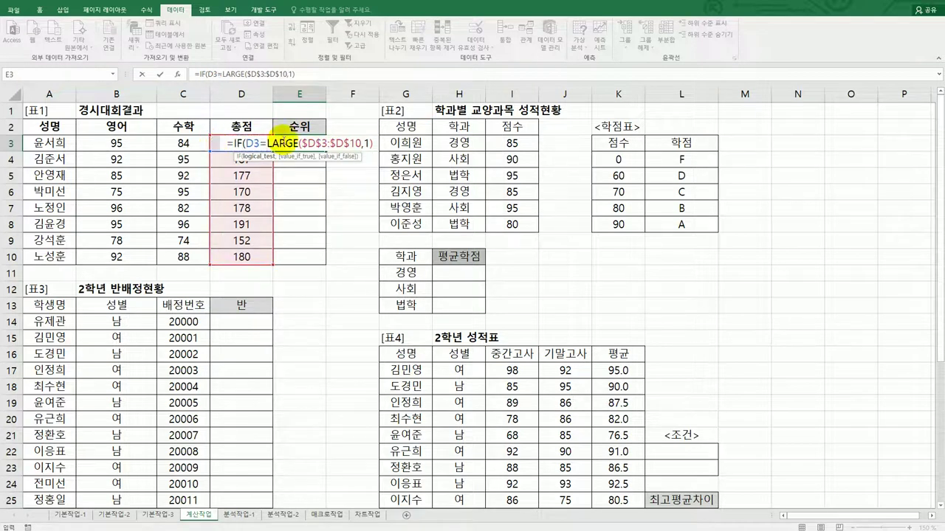
{"action": "key", "text": "F2"}
{"action": "key", "text": "End"}
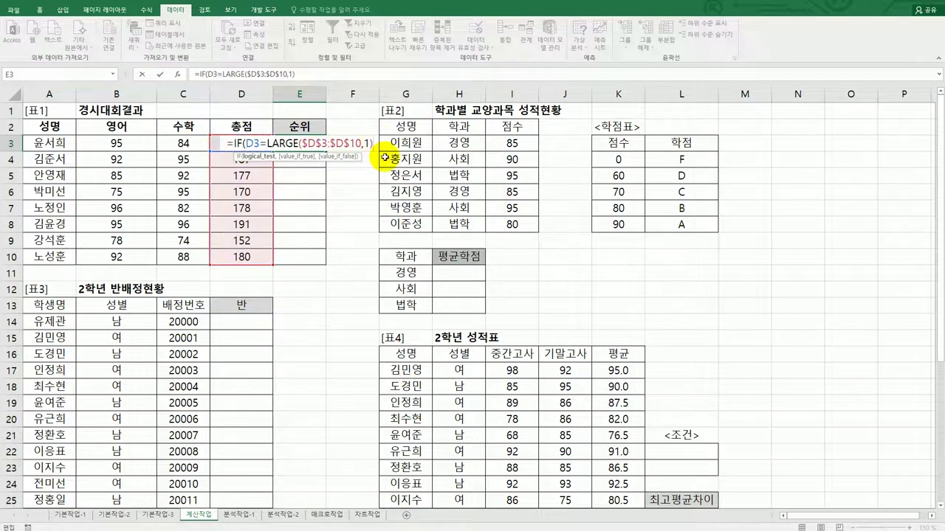
{"action": "type", "text": ","}
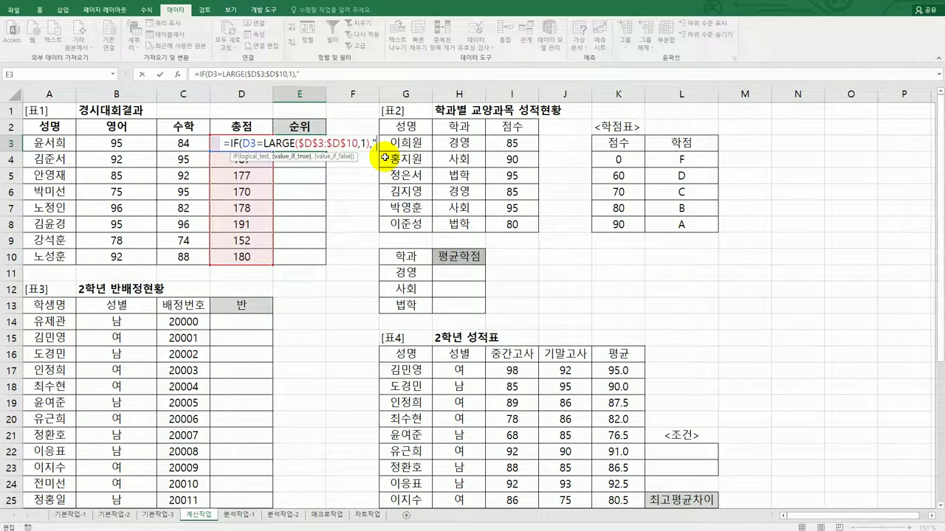
{"action": "type", "text": "\"최우수"}
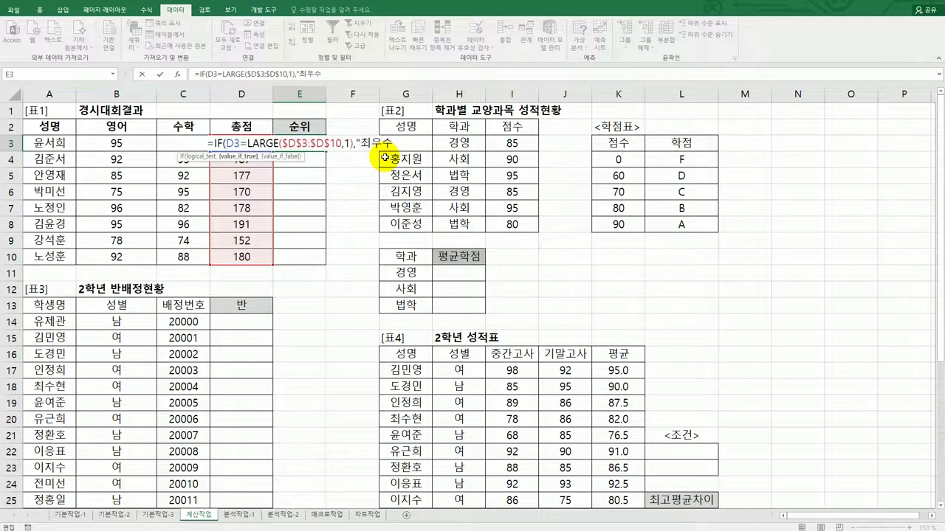
{"action": "type", "text": "\","}
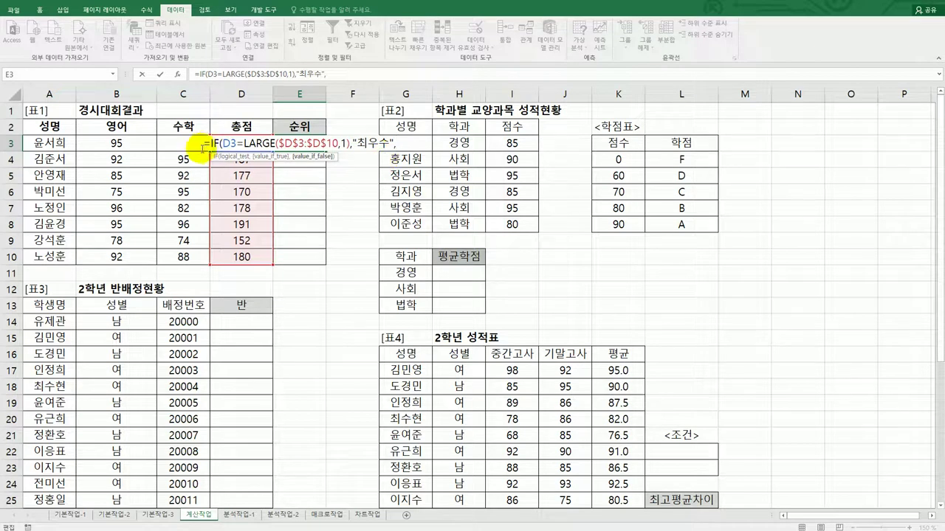
- Nest a copy of the IF expression as the false argument in E3, with LARGE k = 2 and the result "우수"
{"action": "left_click_drag", "start_coordinate": [211, 143], "coordinate": [425, 142]}
{"action": "key", "text": "ctrl+c"}
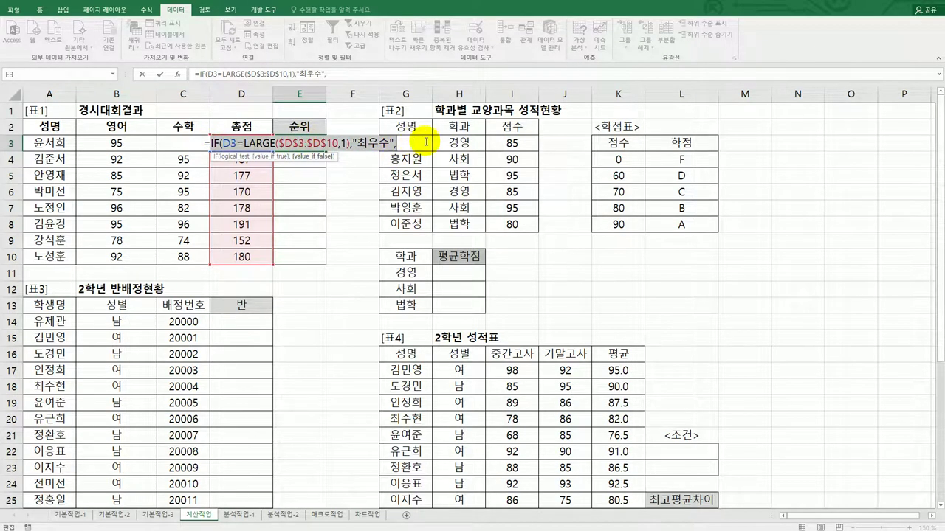
{"action": "left_click", "coordinate": [410, 142]}
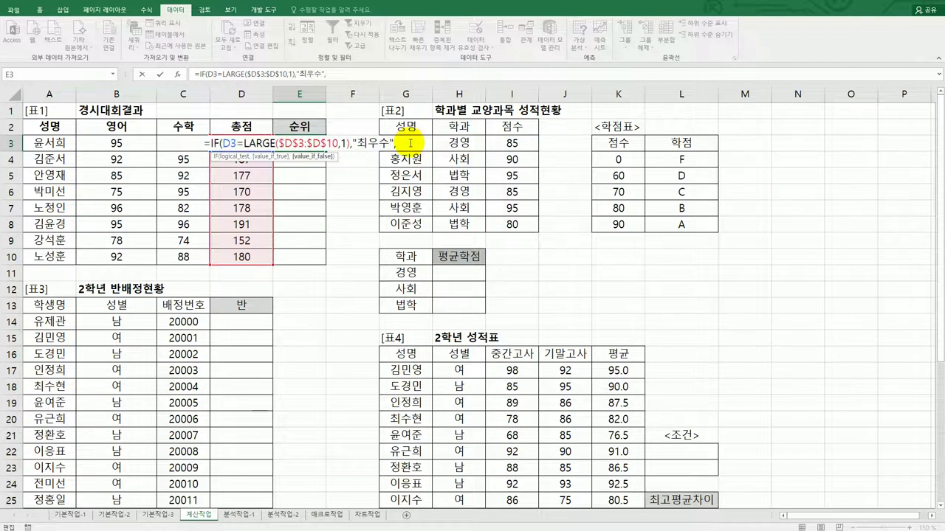
{"action": "key", "text": "ctrl+v"}
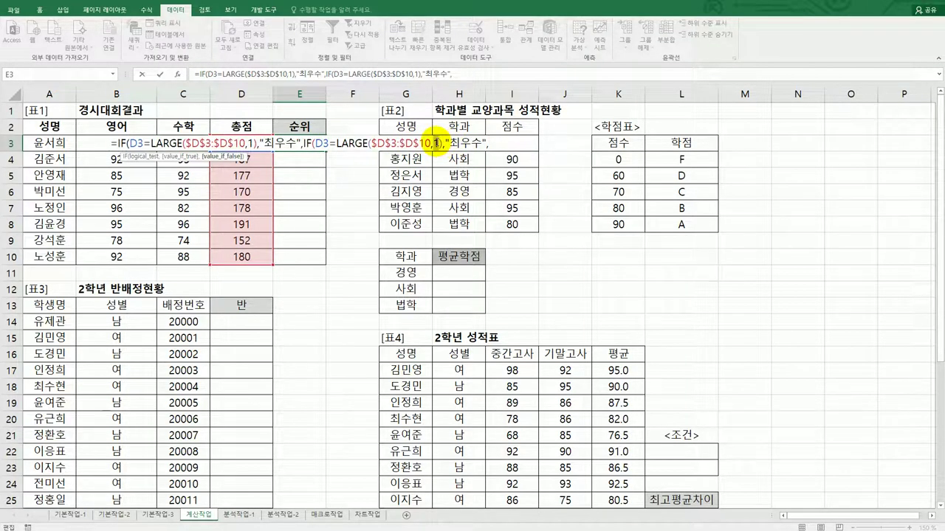
{"action": "type", "text": "2"}
{"action": "left_click_drag", "start_coordinate": [448, 143], "coordinate": [458, 142]}
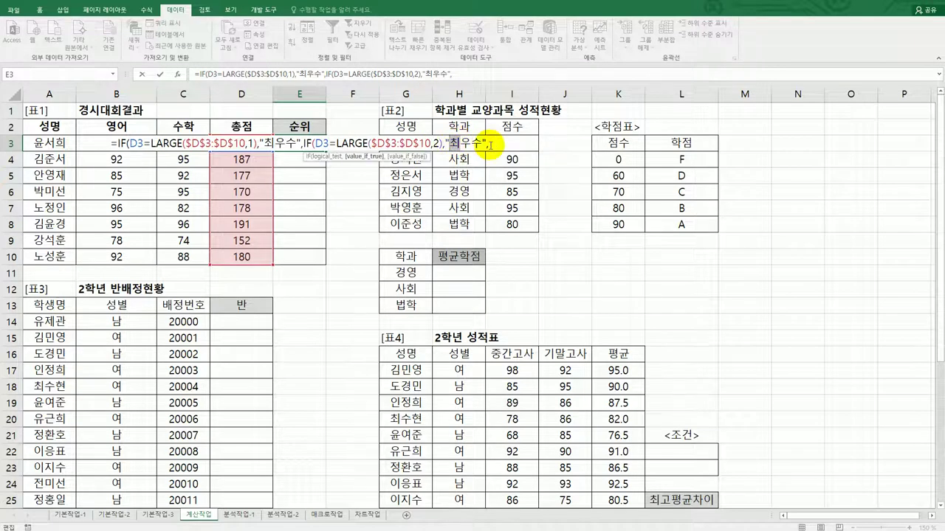
{"action": "key", "text": "Delete"}
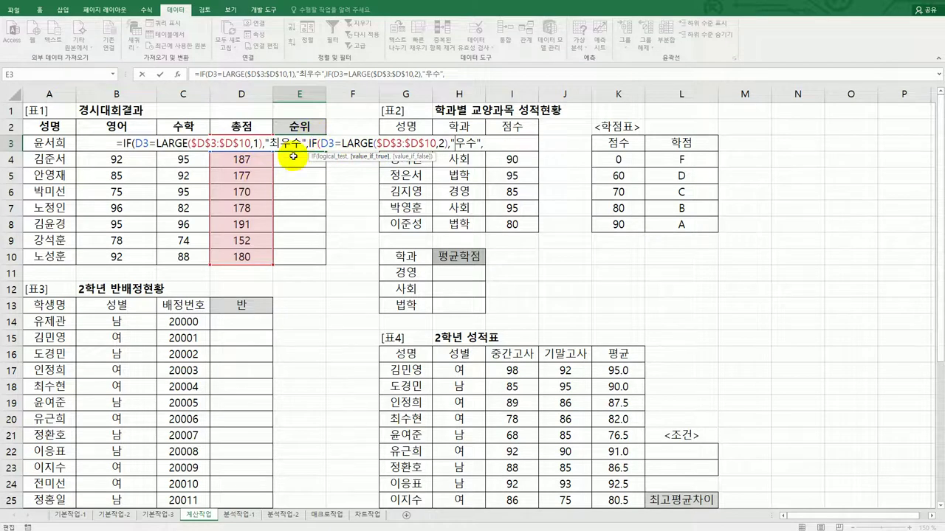
- Finish the E3 formula with an empty string for all other cases and copy it down through E10
{"action": "left_click", "coordinate": [490, 143]}
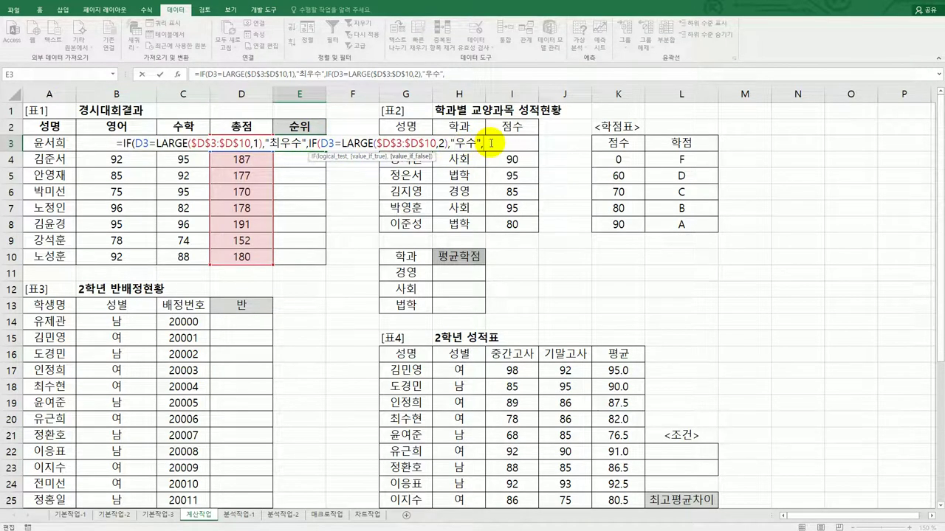
{"action": "type", "text": "\"\""}
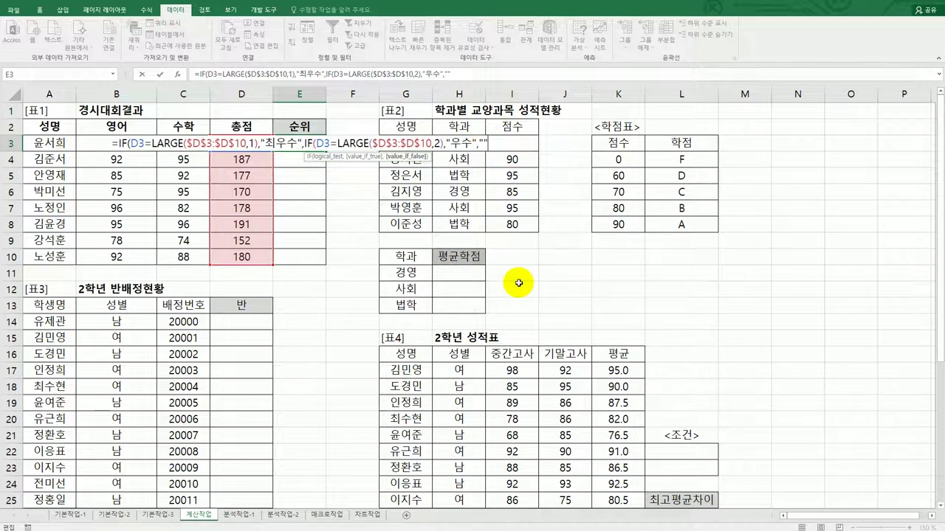
{"action": "type", "text": "))"}
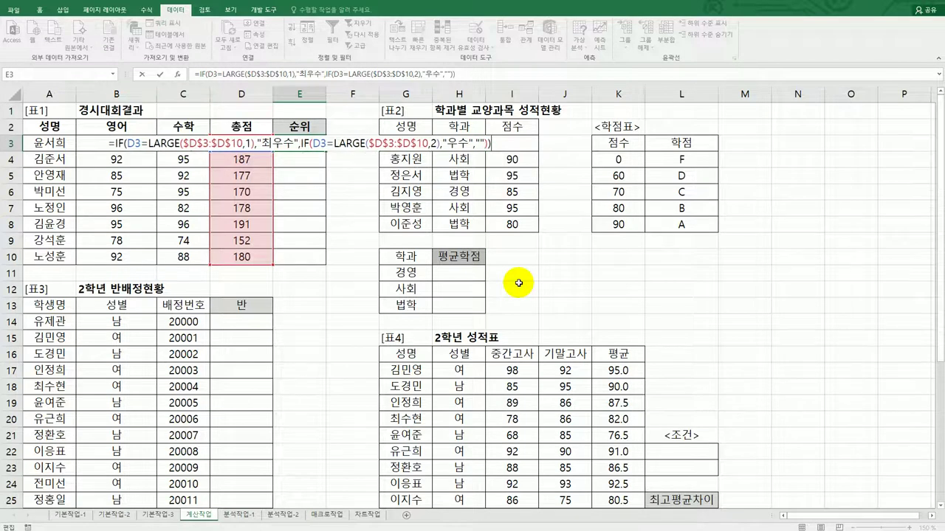
{"action": "key", "text": "Return"}
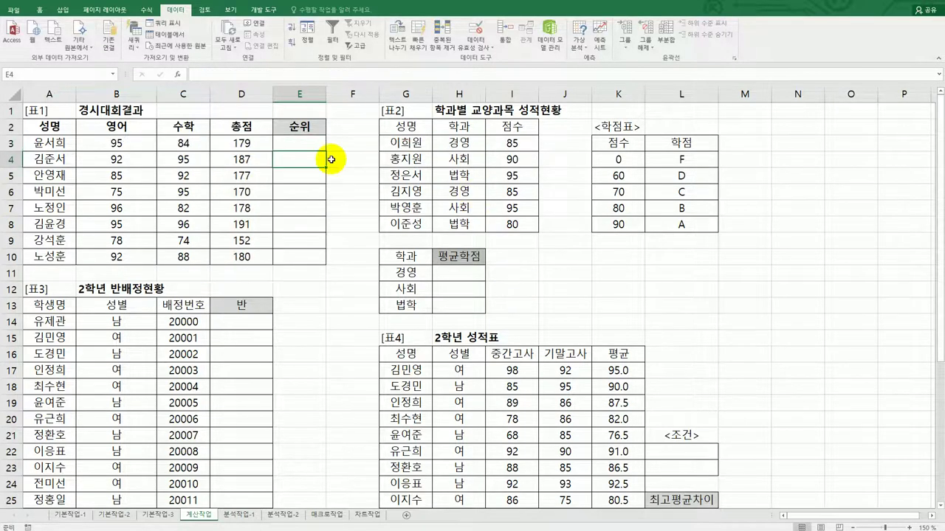
{"action": "left_click", "coordinate": [290, 143]}
{"action": "left_click_drag", "start_coordinate": [325, 151], "coordinate": [324, 271]}
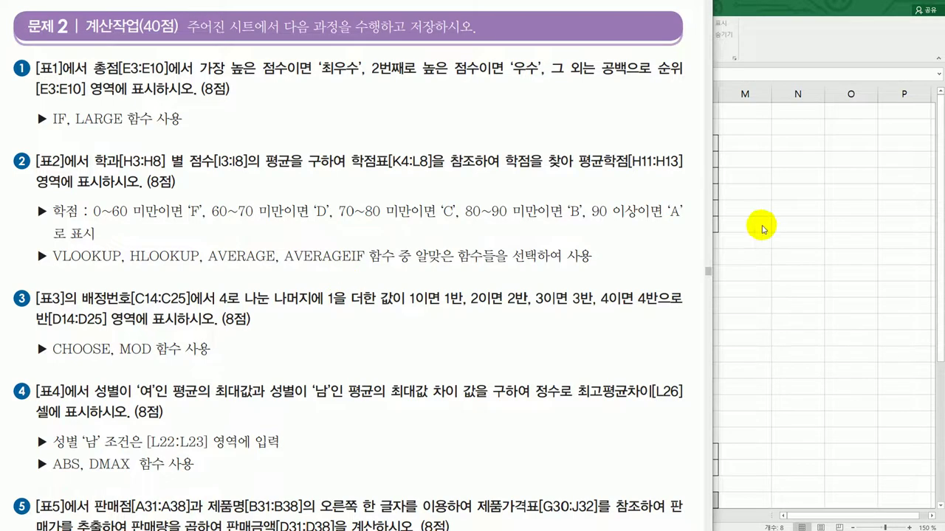
- Return to the workbook and begin an AVERAGEIF formula in H11 with the absolute 학과 range $H$3:$H$8
{"action": "left_click", "coordinate": [777, 241]}
{"action": "left_click_drag", "start_coordinate": [619, 158], "coordinate": [672, 223]}
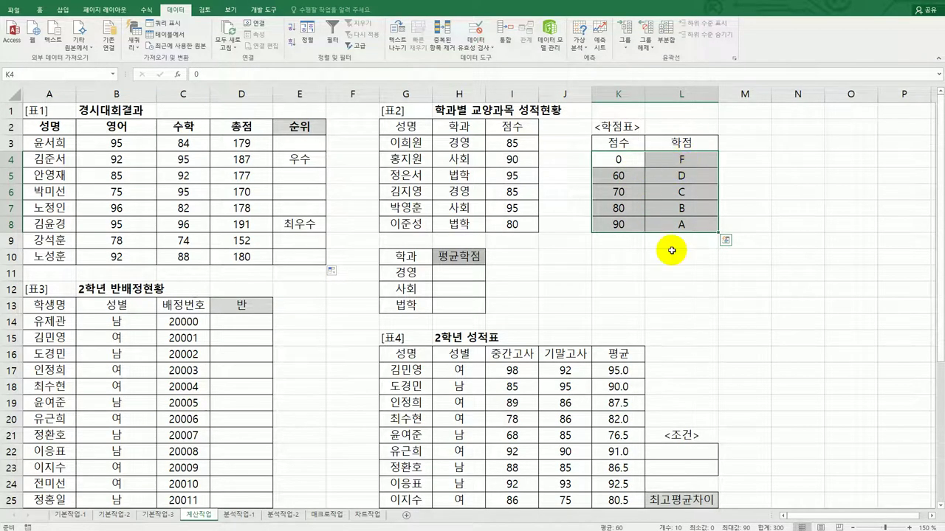
{"action": "left_click", "coordinate": [456, 273]}
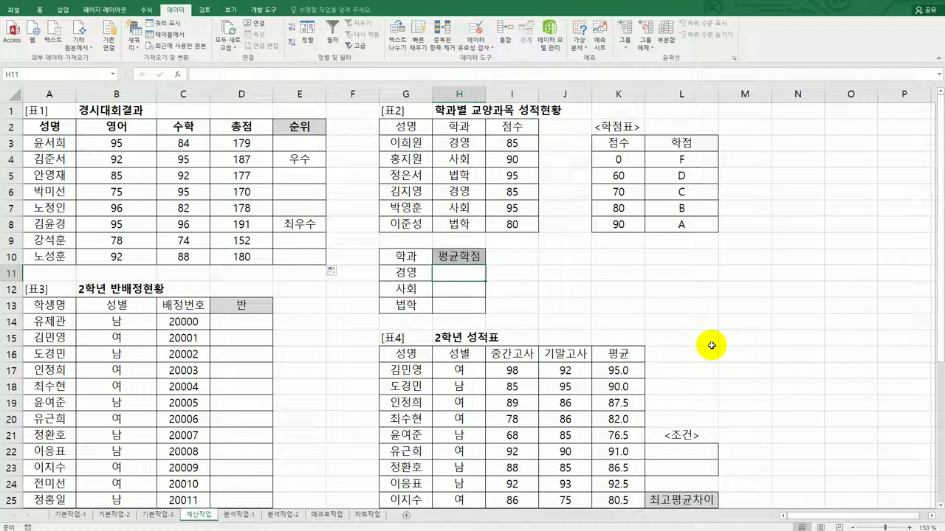
{"action": "type", "text": "=ㅁ"}
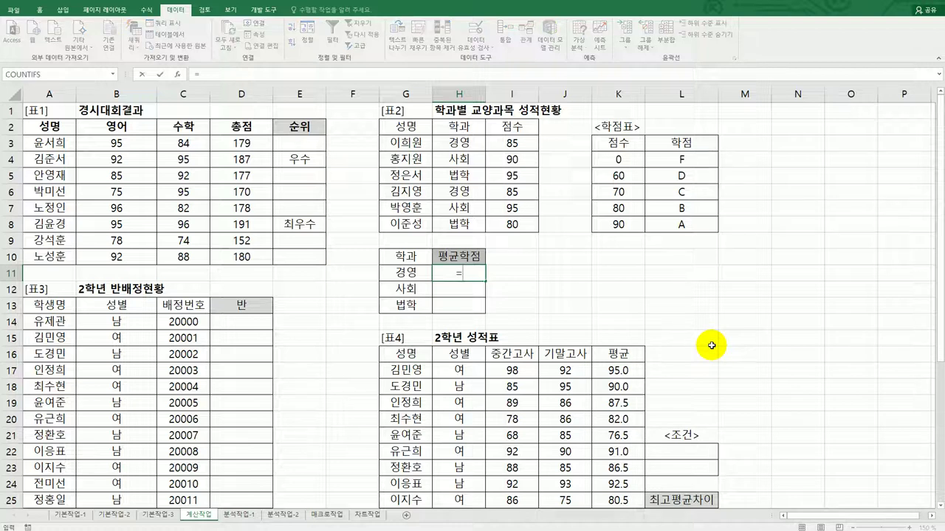
{"action": "key", "text": "BackSpace"}
{"action": "type", "text": "av"}
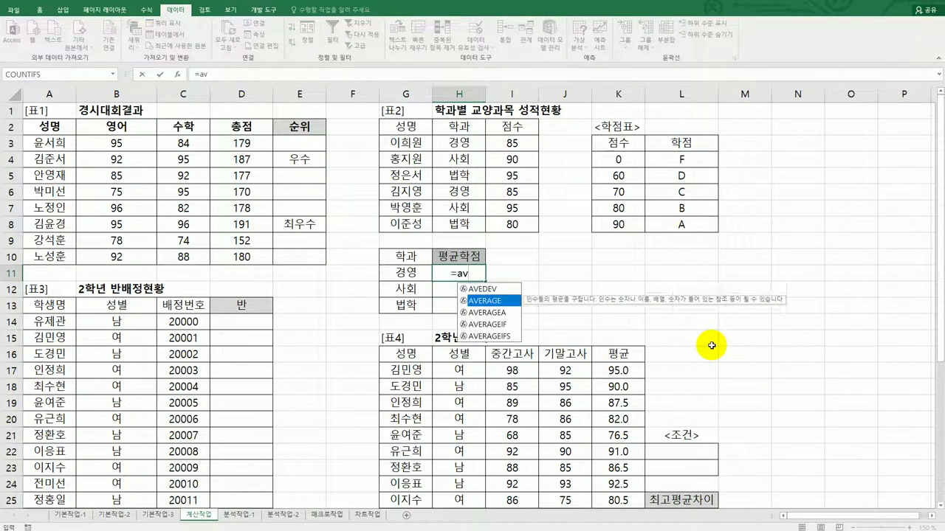
{"action": "key", "text": "Down"}
{"action": "key", "text": "Down"}
{"action": "key", "text": "Down"}
{"action": "key", "text": "Tab"}
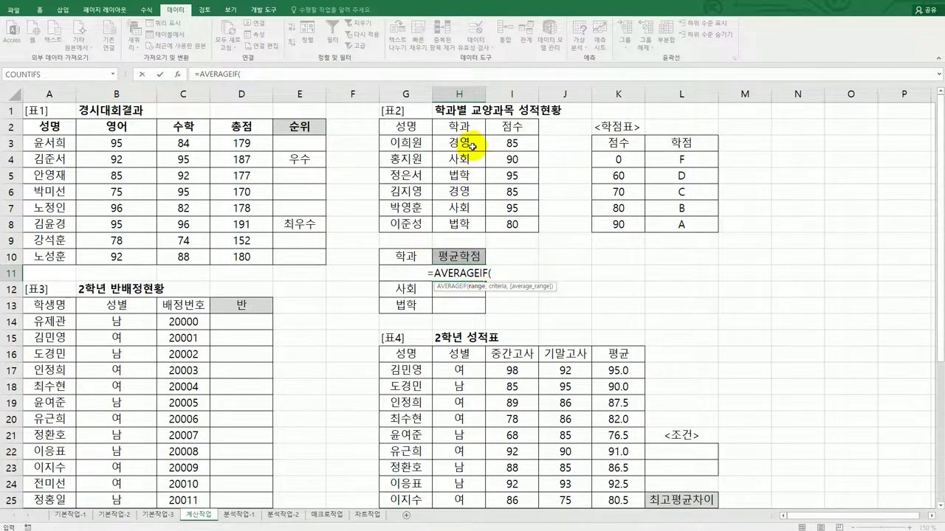
{"action": "left_click_drag", "start_coordinate": [466, 143], "coordinate": [459, 225]}
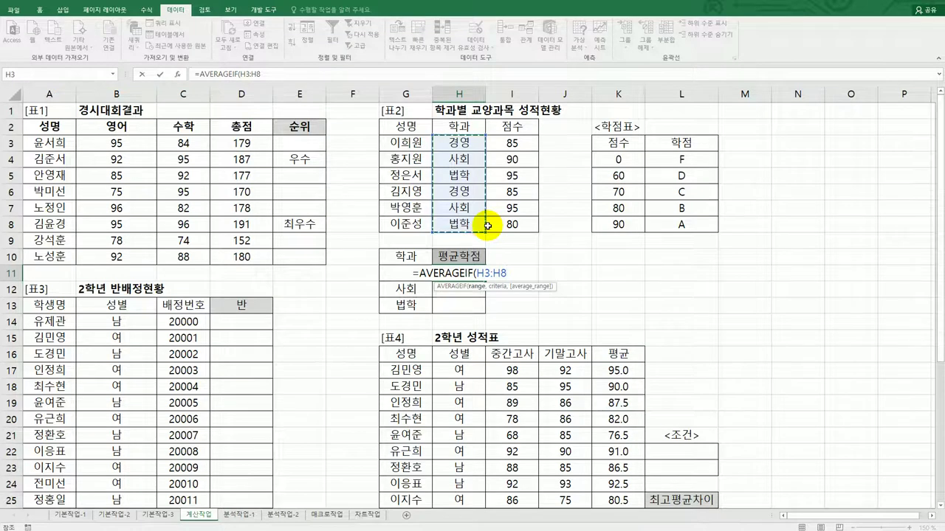
{"action": "key", "text": "F4"}
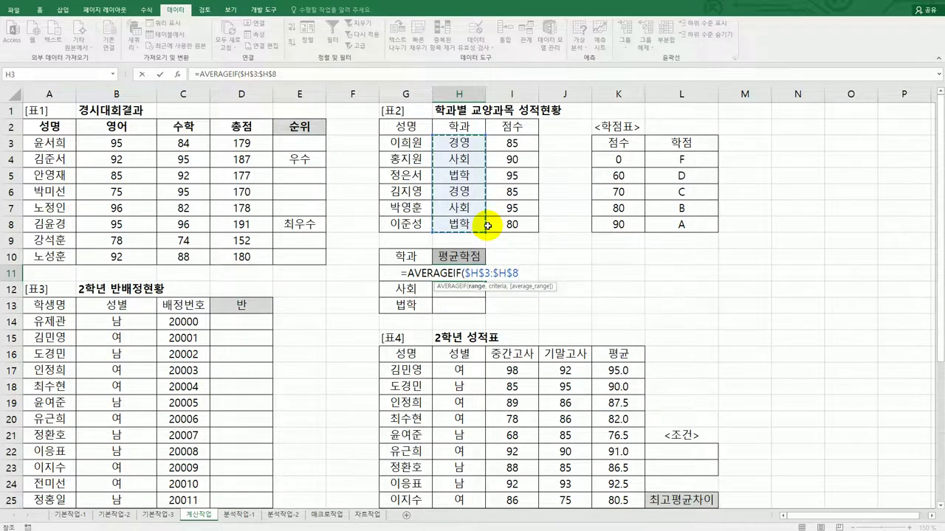
{"action": "type", "text": ","}
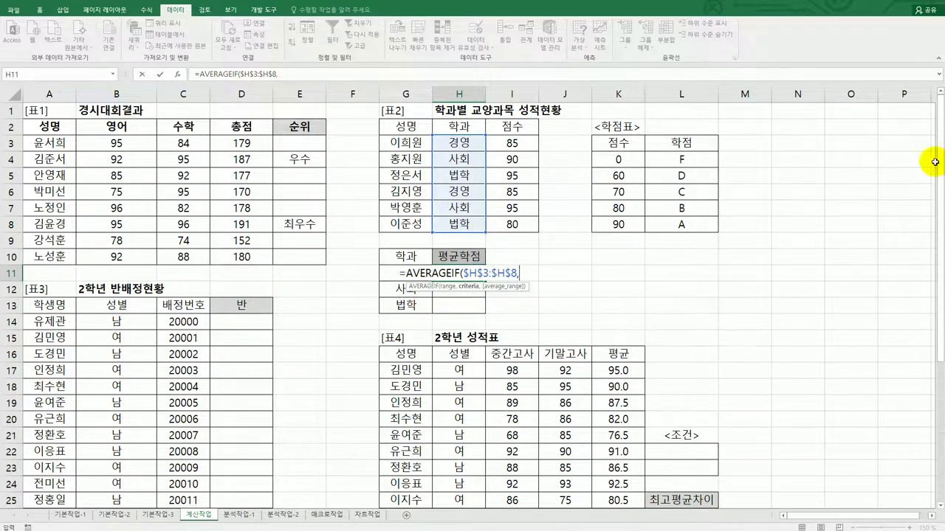
- Complete the AVERAGEIF formula in H11 with criteria G11 and the absolute 점수 range $I$3:$I$8
{"action": "left_click", "coordinate": [376, 271]}
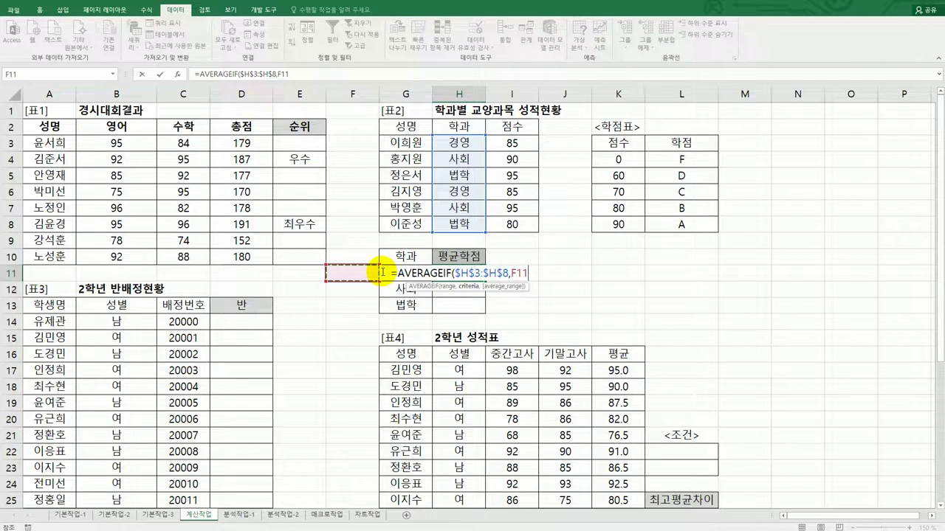
{"action": "key", "text": "BackSpace"}
{"action": "key", "text": "BackSpace"}
{"action": "key", "text": "BackSpace"}
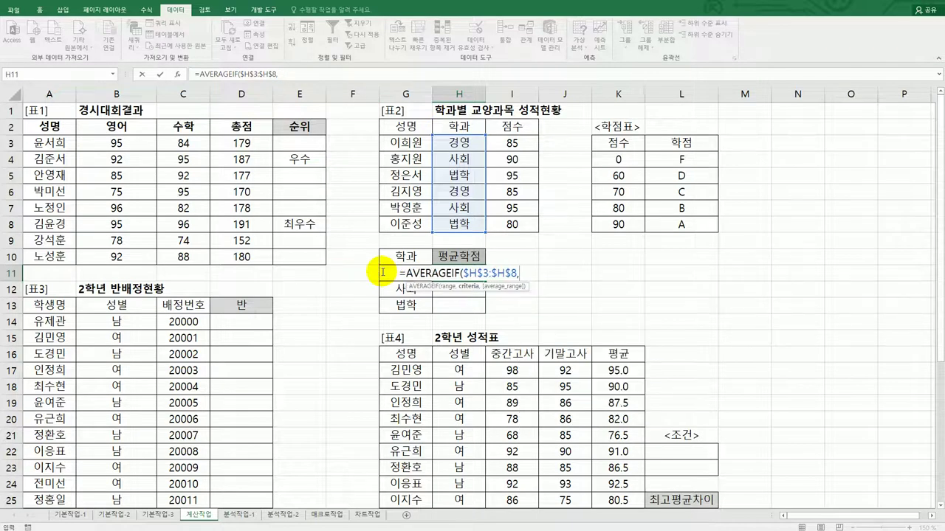
{"action": "left_click", "coordinate": [383, 272]}
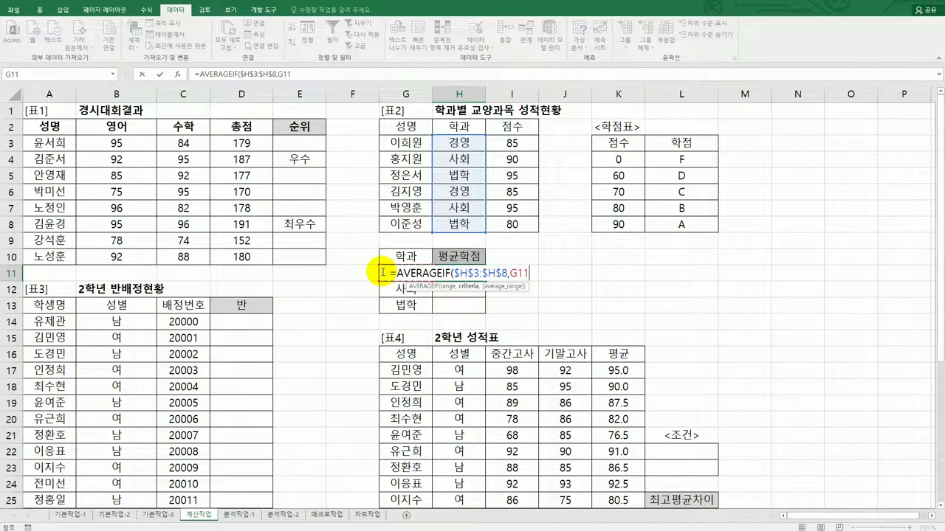
{"action": "type", "text": ","}
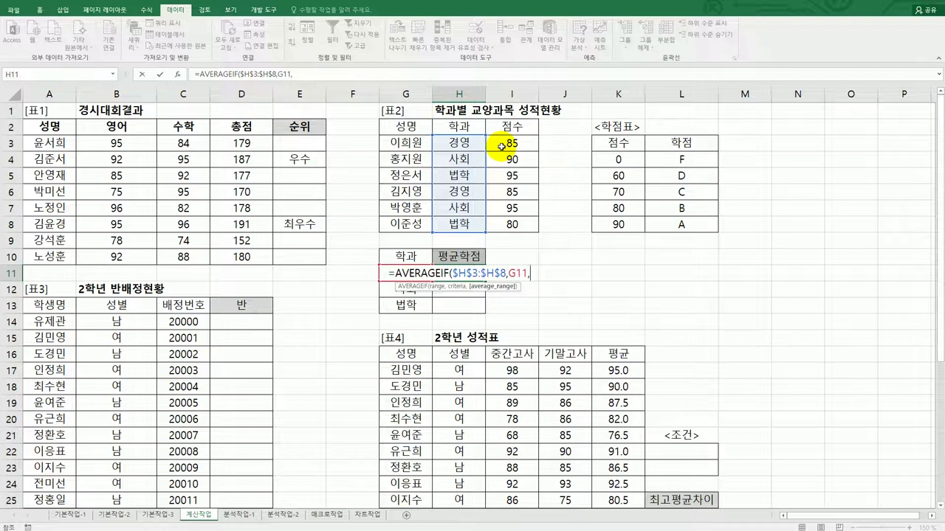
{"action": "left_click_drag", "start_coordinate": [501, 147], "coordinate": [509, 223]}
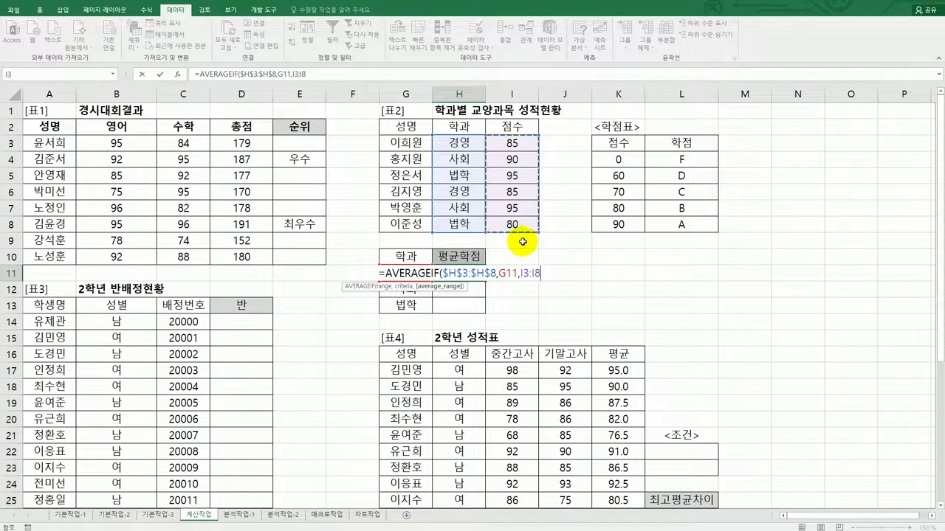
{"action": "key", "text": "F4"}
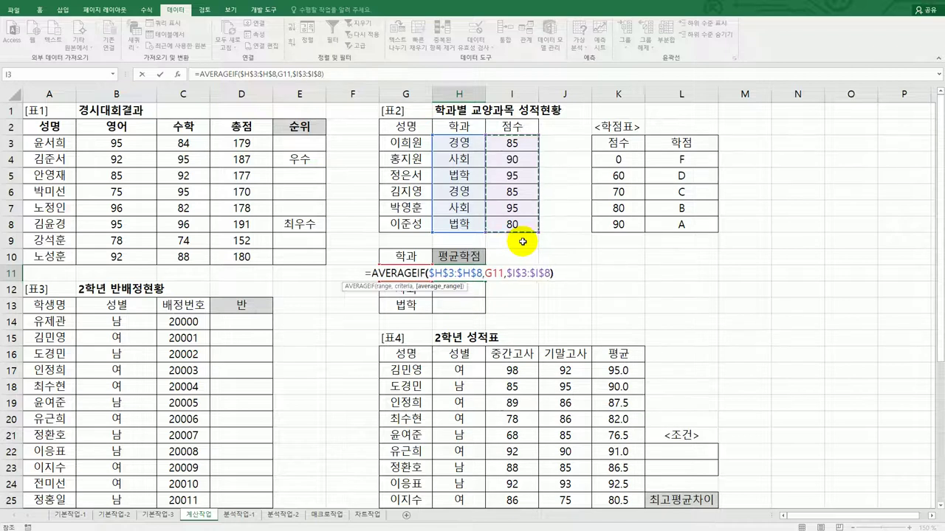
{"action": "key", "text": "Return"}
- Copy the AVERAGEIF formula from H11 down through H13 and select the 학점표 lookup range K4:L8
{"action": "left_click", "coordinate": [475, 274]}
{"action": "left_click_drag", "start_coordinate": [485, 282], "coordinate": [483, 314]}
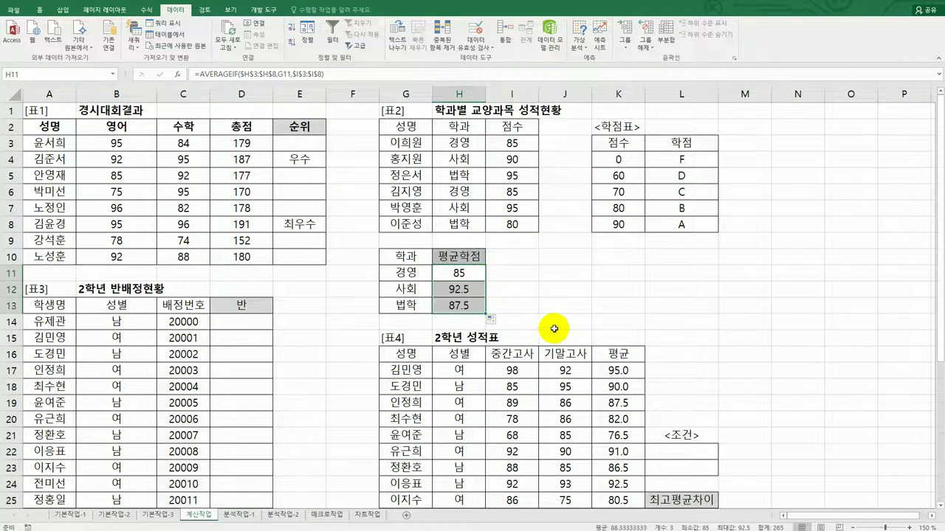
{"action": "left_click", "coordinate": [465, 274]}
{"action": "left_click_drag", "start_coordinate": [626, 167], "coordinate": [669, 223]}
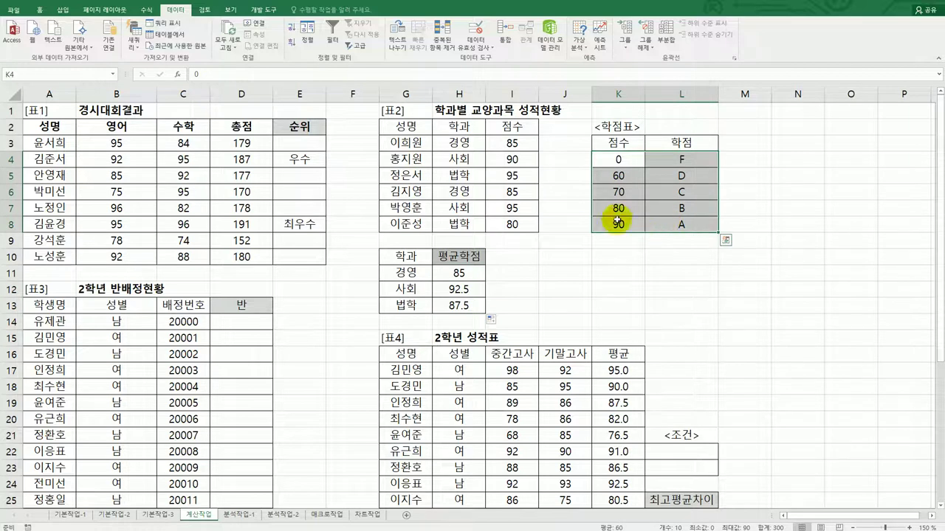
- Examine the 80 and 90 score rows of 학점표 against the department averages in H11:H13
{"action": "left_click_drag", "start_coordinate": [618, 208], "coordinate": [661, 207]}
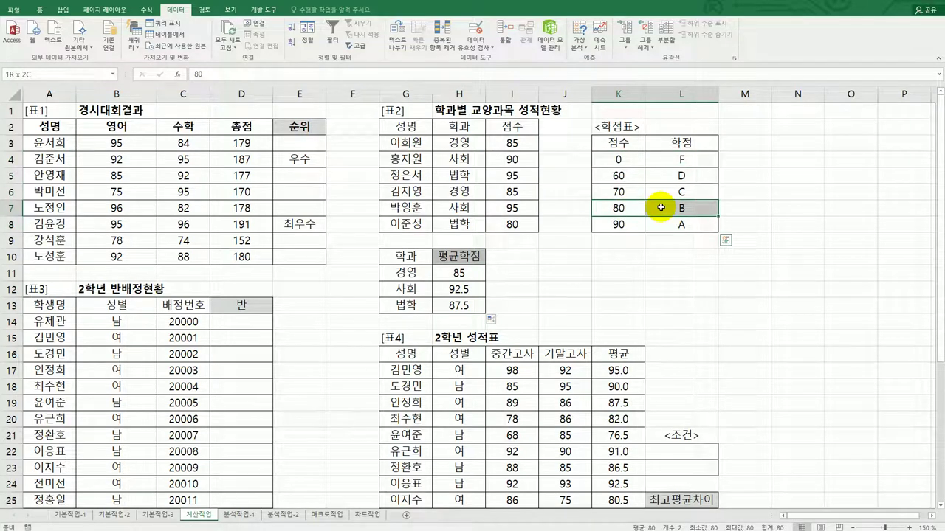
{"action": "left_click", "coordinate": [617, 226]}
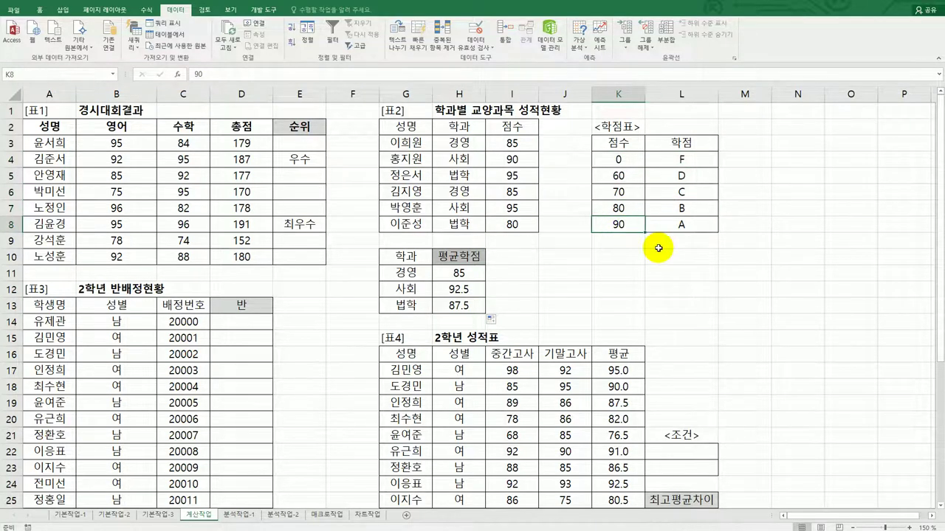
{"action": "left_click_drag", "start_coordinate": [617, 207], "coordinate": [681, 207]}
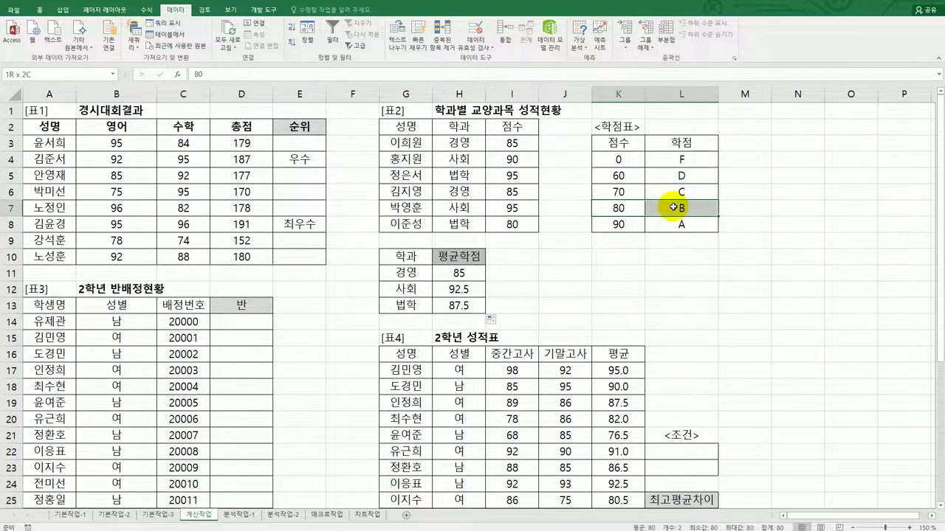
{"action": "left_click", "coordinate": [682, 207]}
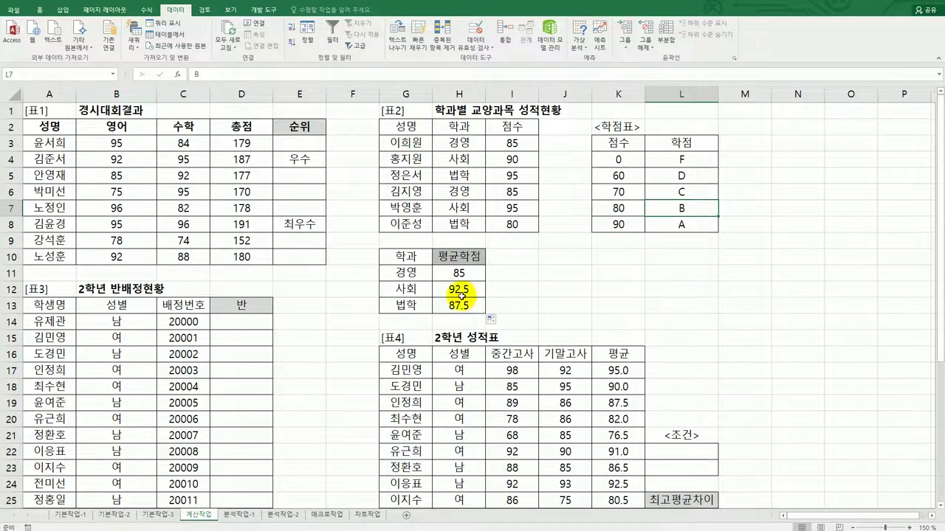
{"action": "left_click_drag", "start_coordinate": [617, 224], "coordinate": [666, 233]}
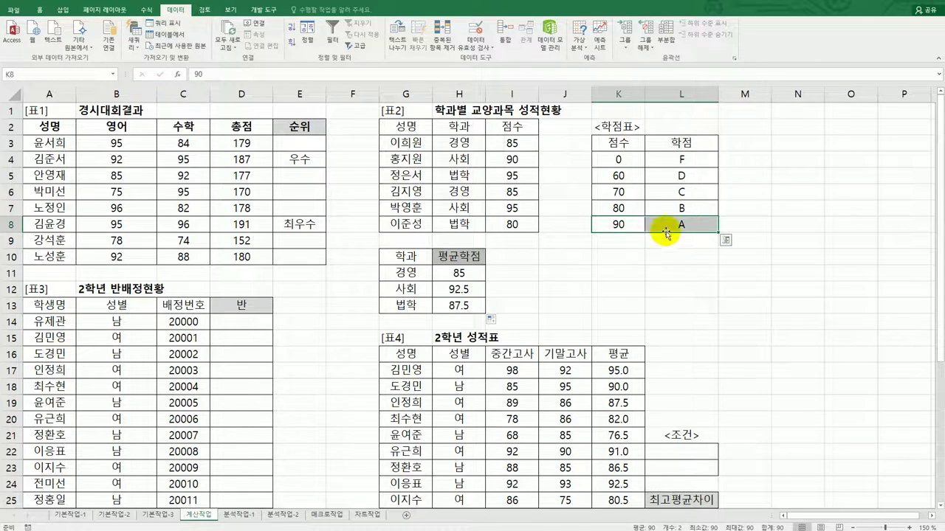
- Wrap the AVERAGEIF formula in H11 in a VLOOKUP, using the average as the lookup value
{"action": "left_click", "coordinate": [453, 275]}
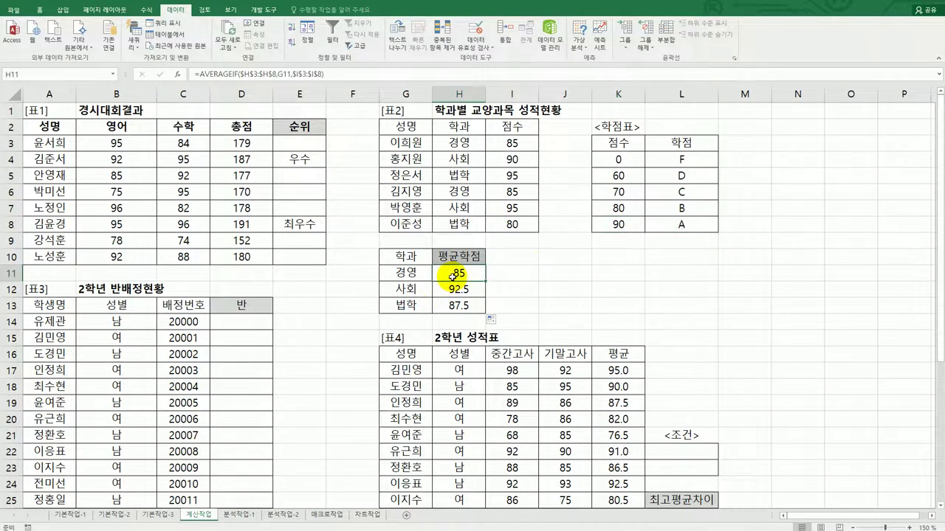
{"action": "double_click", "coordinate": [452, 275]}
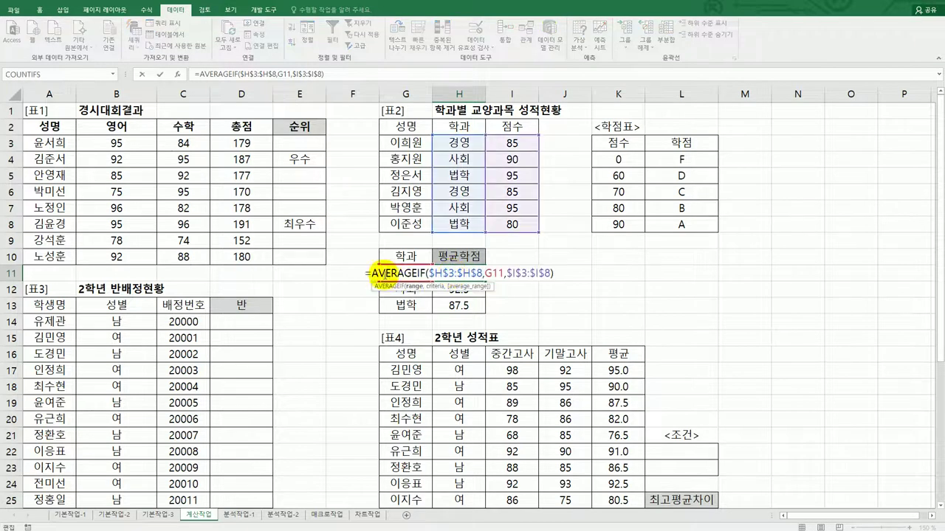
{"action": "left_click", "coordinate": [368, 272]}
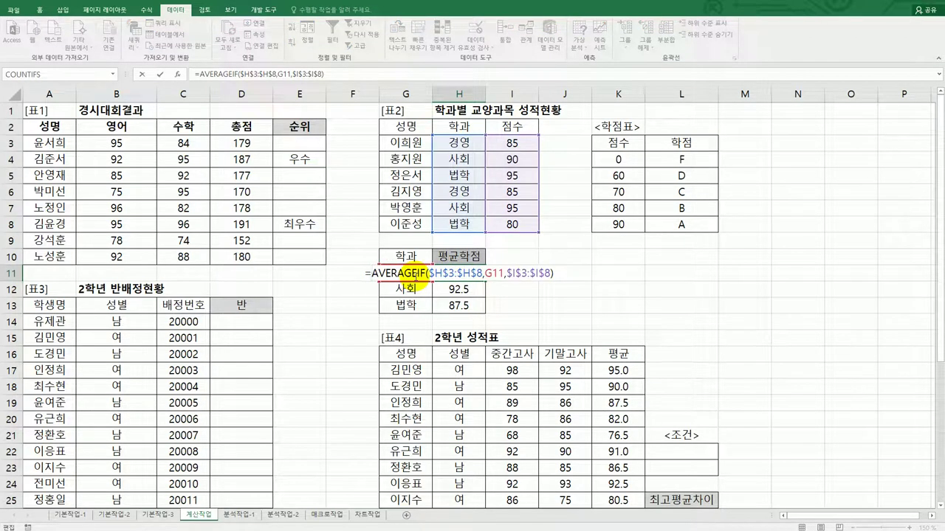
{"action": "type", "text": "VLOOKUP("}
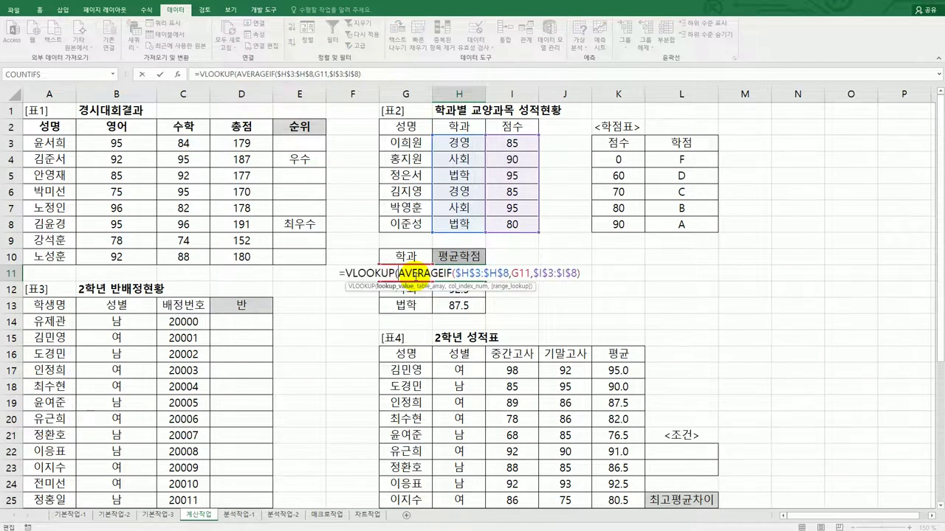
{"action": "left_click", "coordinate": [585, 279]}
{"action": "type", "text": ","}
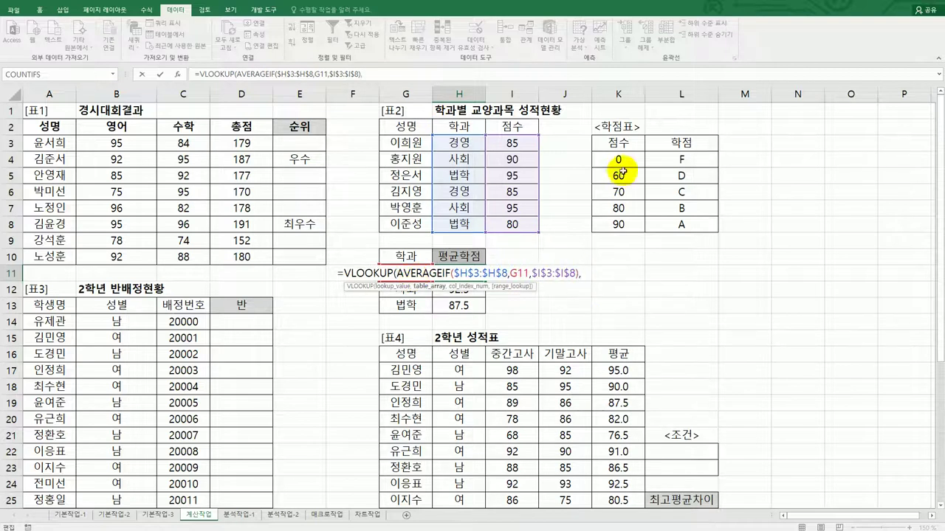
- Complete the VLOOKUP in H11 with table $K$4:$L$8, column 2 and TRUE for approximate match, and copy it down through H13
{"action": "left_click_drag", "start_coordinate": [629, 158], "coordinate": [664, 221]}
{"action": "key", "text": "F4"}
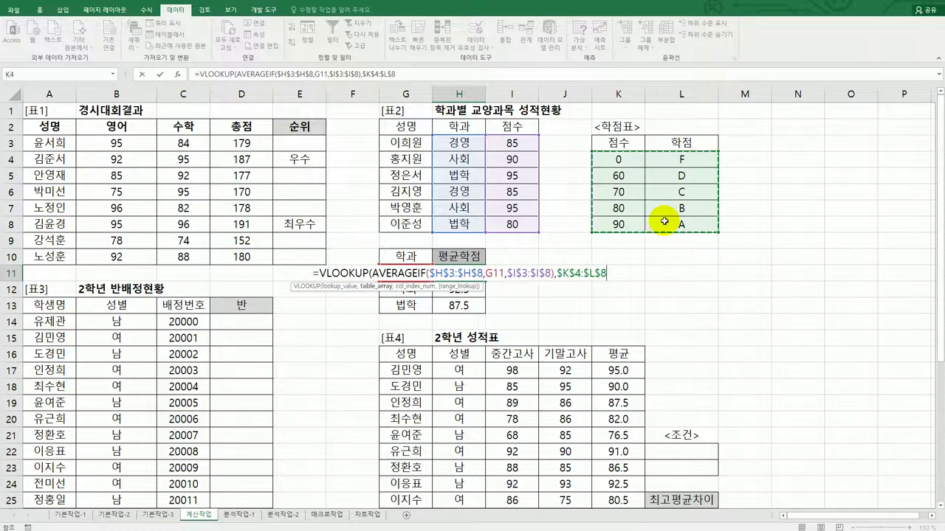
{"action": "type", "text": ","}
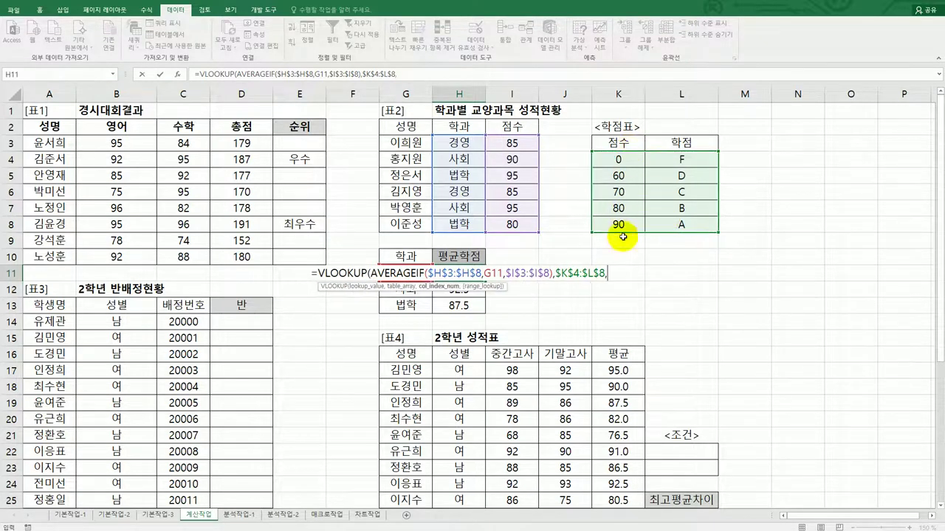
{"action": "type", "text": "2"}
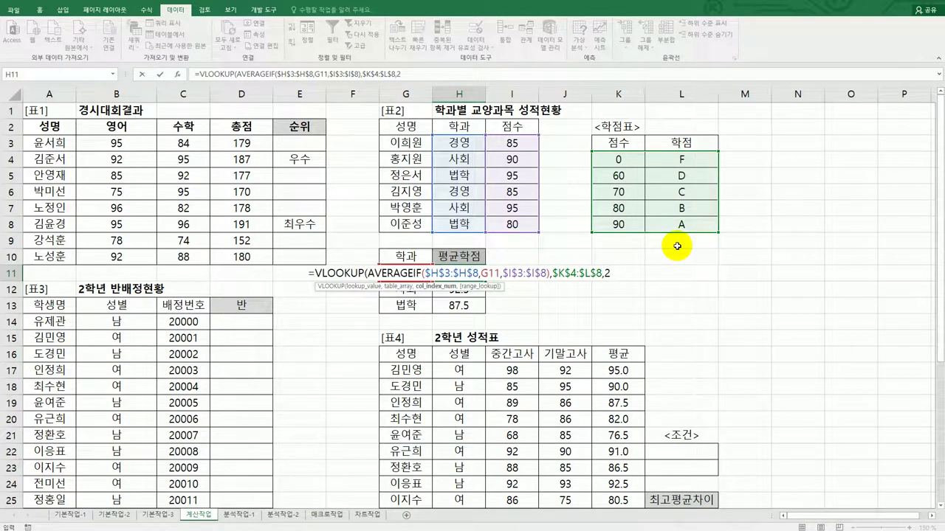
{"action": "type", "text": ","}
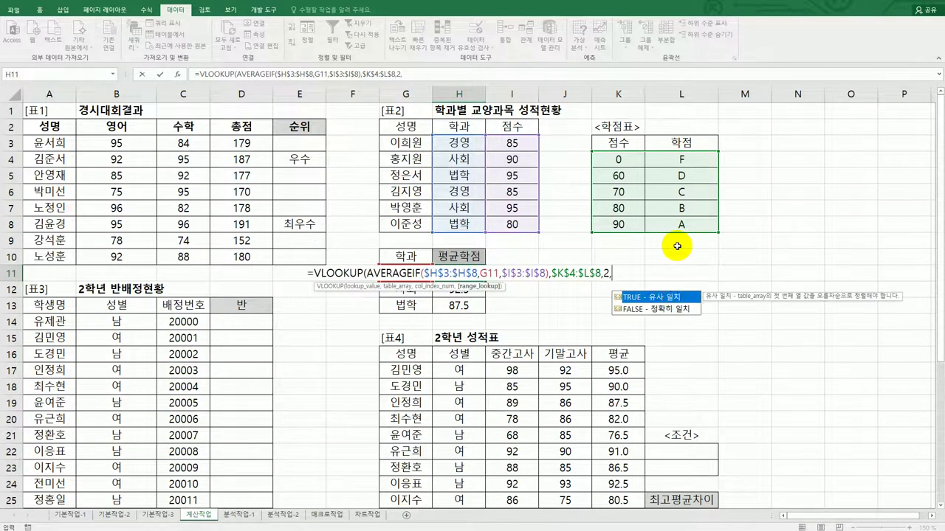
{"action": "double_click", "coordinate": [672, 299]}
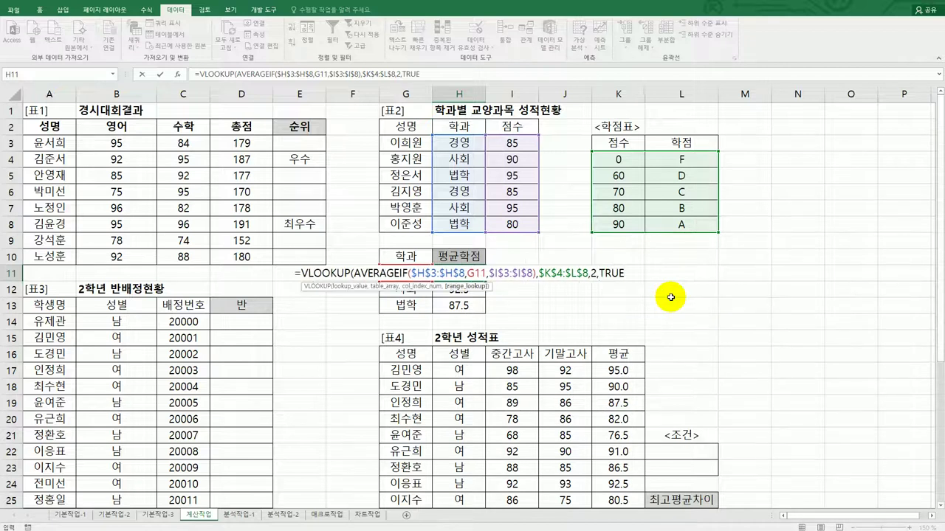
{"action": "type", "text": ")"}
{"action": "key", "text": "Return"}
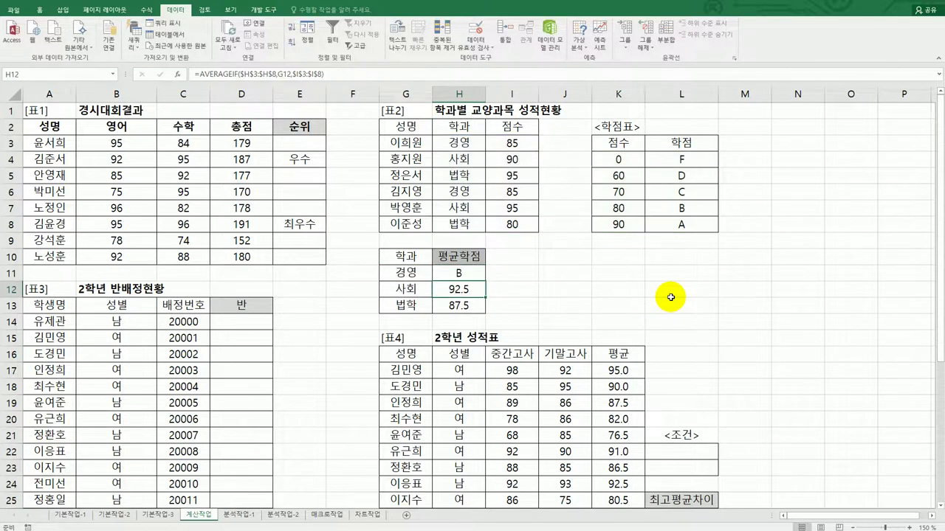
{"action": "left_click", "coordinate": [476, 273]}
{"action": "left_click_drag", "start_coordinate": [484, 281], "coordinate": [489, 303]}
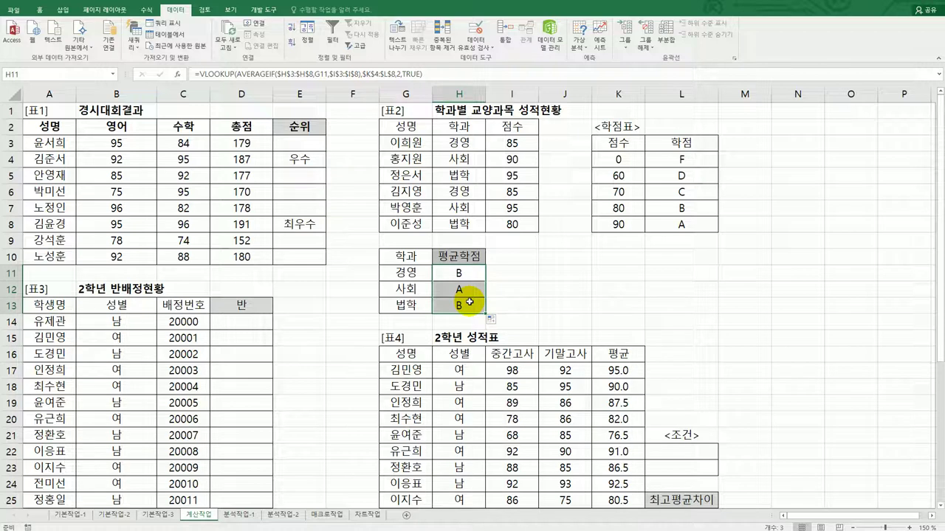
- Enter =MOD(C14,4) in D14 of 표3 and copy it down through D25
{"action": "key", "text": "alt+Tab"}
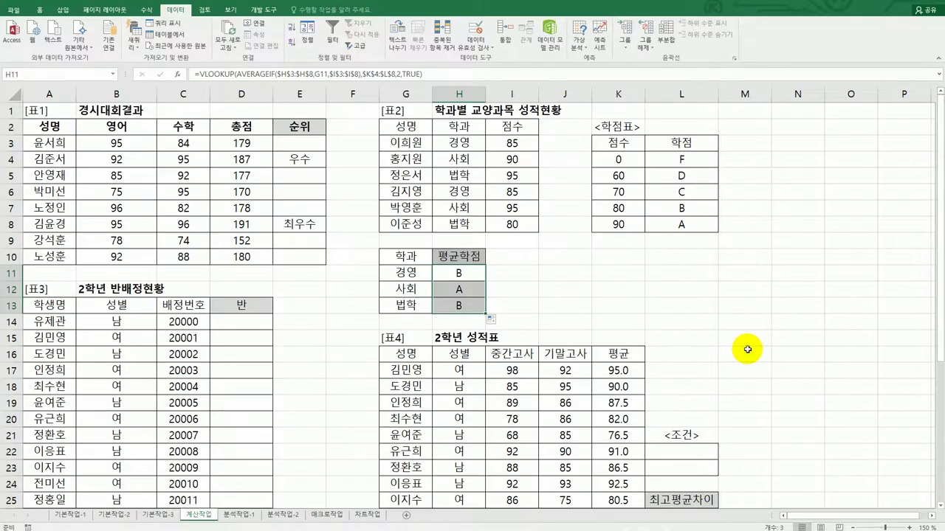
{"action": "left_click", "coordinate": [747, 349]}
{"action": "left_click", "coordinate": [261, 332]}
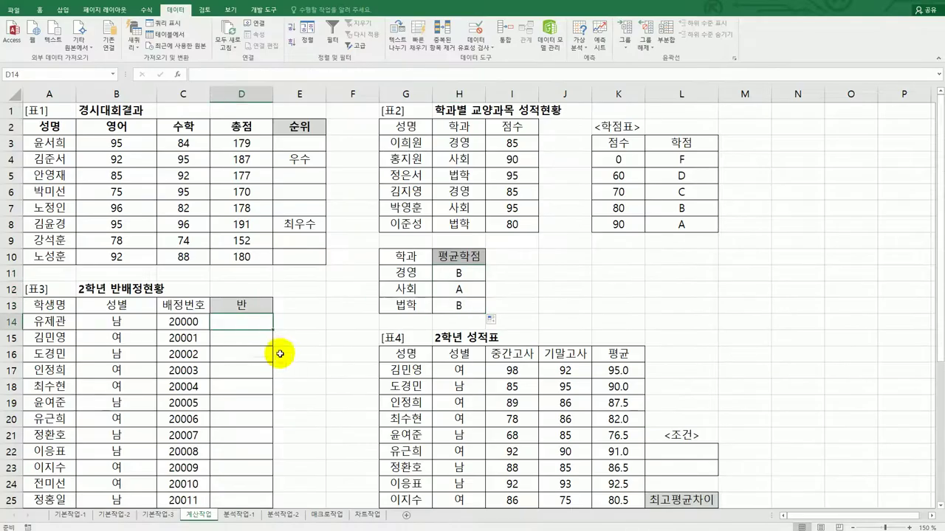
{"action": "scroll", "coordinate": [344, 376], "scroll_direction": "down", "scroll_amount": 1}
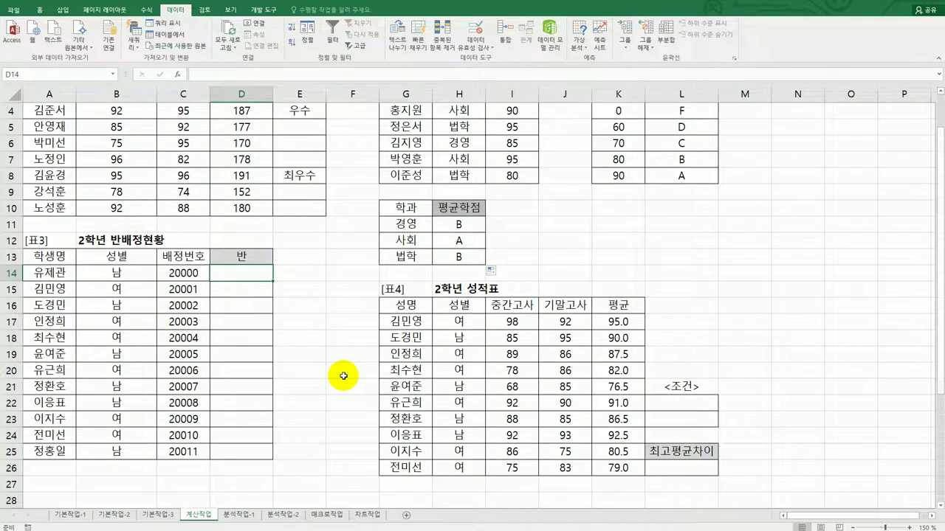
{"action": "type", "text": "="}
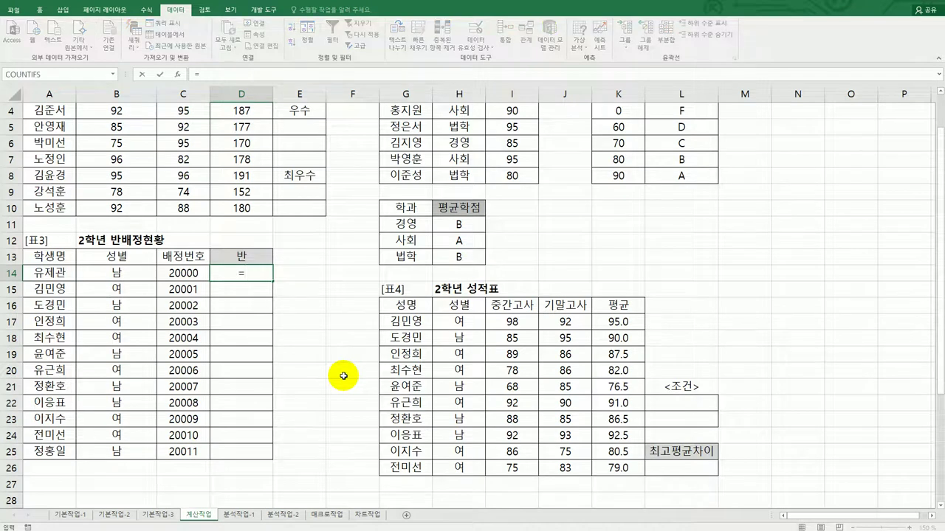
{"action": "type", "text": "mod"}
{"action": "key", "text": "Tab"}
{"action": "key", "text": "Left"}
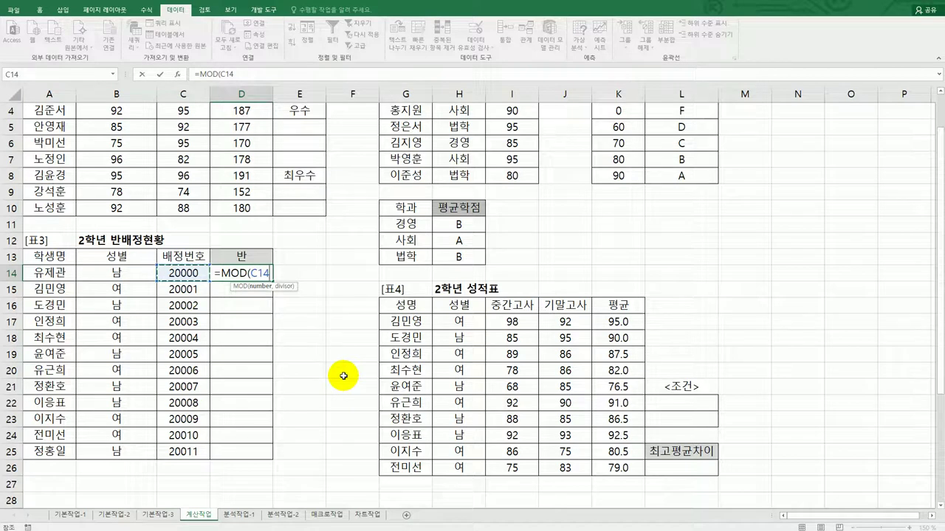
{"action": "type", "text": ",4)"}
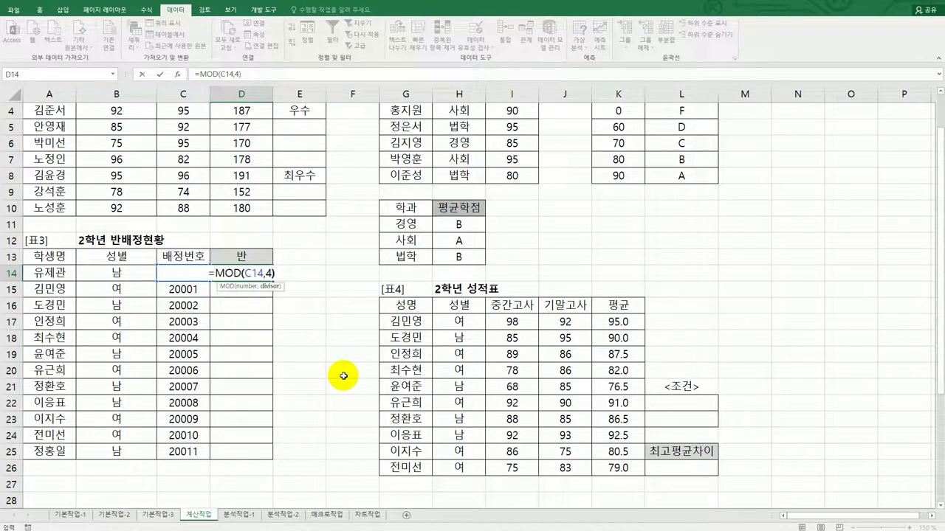
{"action": "key", "text": "ctrl+Return"}
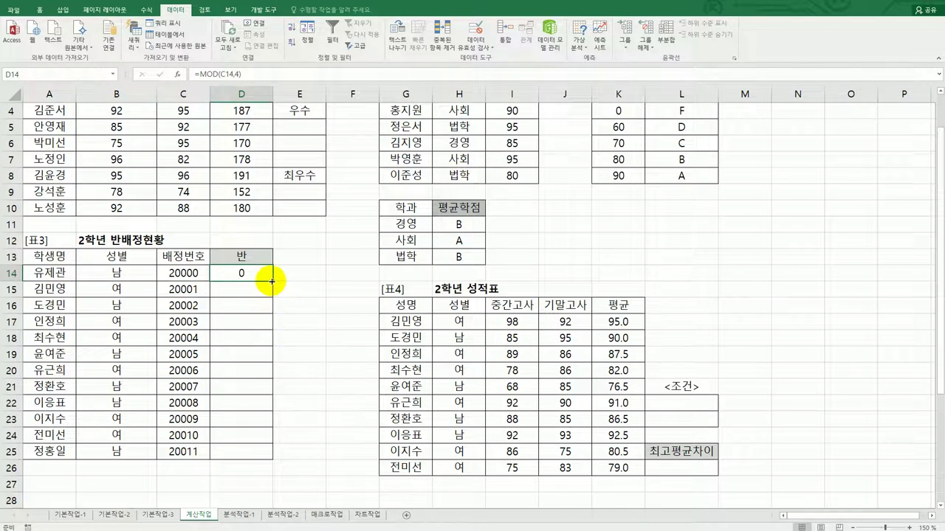
{"action": "left_click_drag", "start_coordinate": [272, 281], "coordinate": [255, 452]}
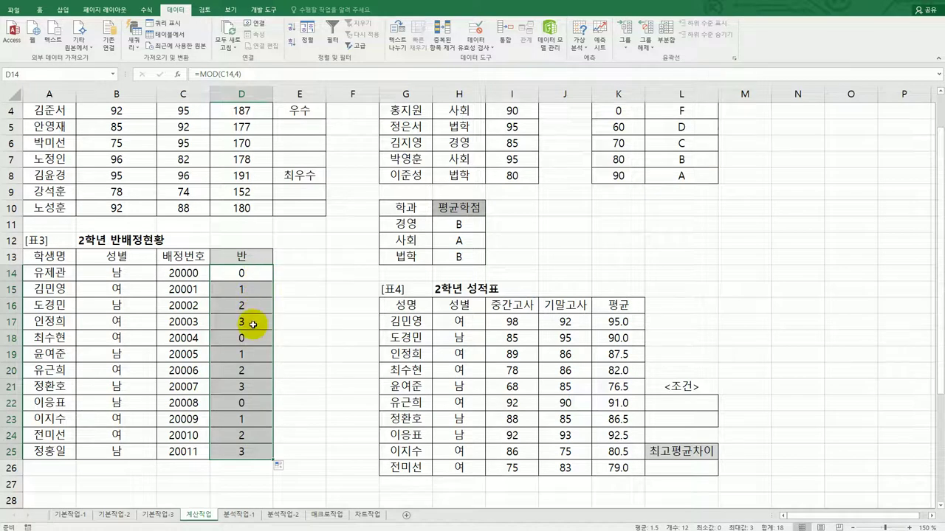
- Add 1 to the MOD result in D14 and copy the formula down through D25
{"action": "double_click", "coordinate": [246, 274]}
{"action": "key", "text": "End"}
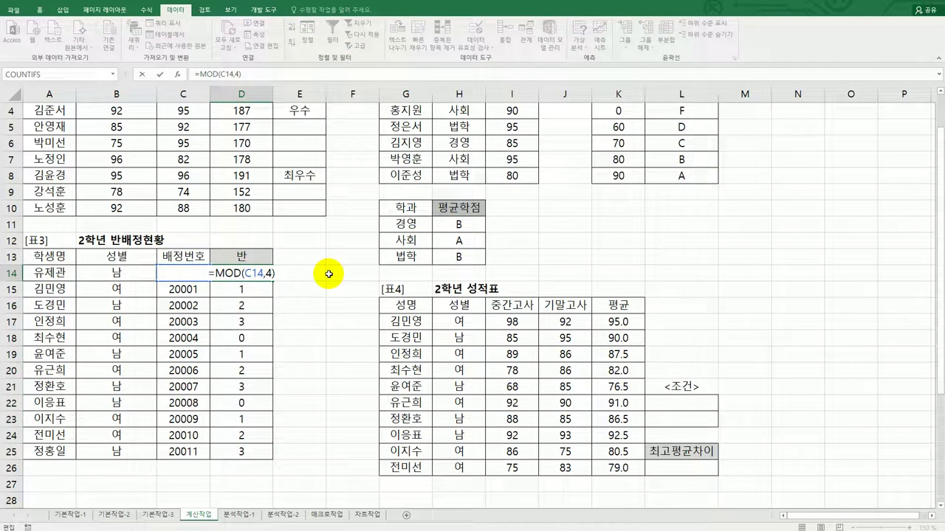
{"action": "key", "text": "Return"}
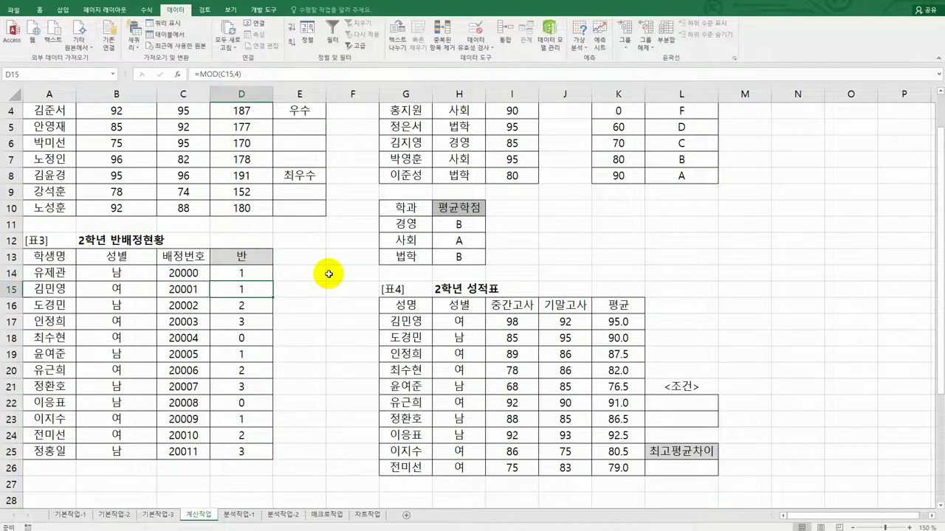
{"action": "left_click", "coordinate": [253, 269]}
{"action": "left_click_drag", "start_coordinate": [272, 281], "coordinate": [255, 452]}
- Wrap the D14 formula in a CHOOSE function with MOD(C14,4)+1 as its index number
{"action": "double_click", "coordinate": [246, 272]}
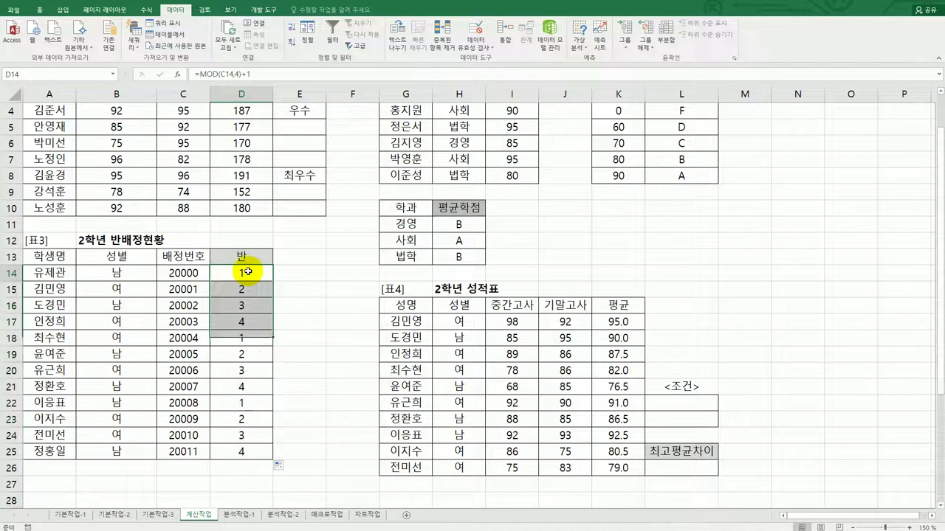
{"action": "left_click", "coordinate": [205, 274]}
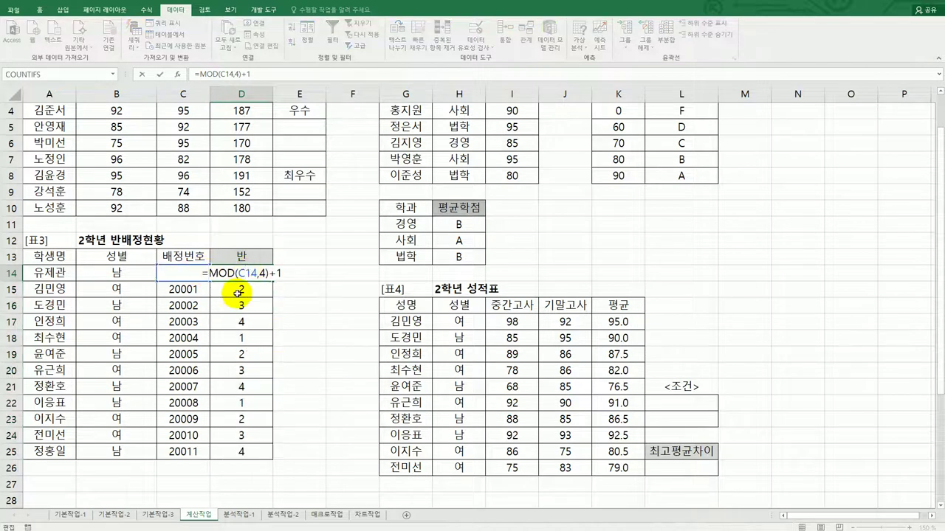
{"action": "type", "text": "choo"}
{"action": "key", "text": "Tab"}
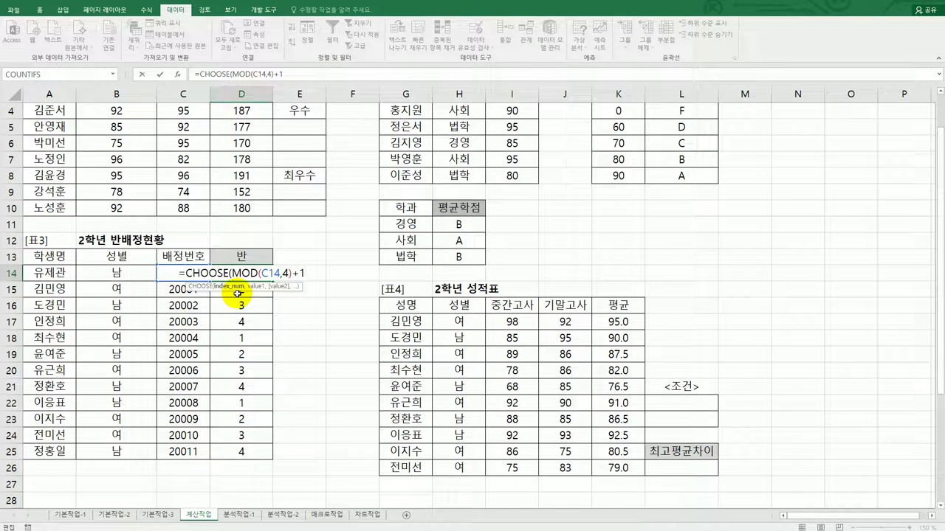
{"action": "type", "text": ","}
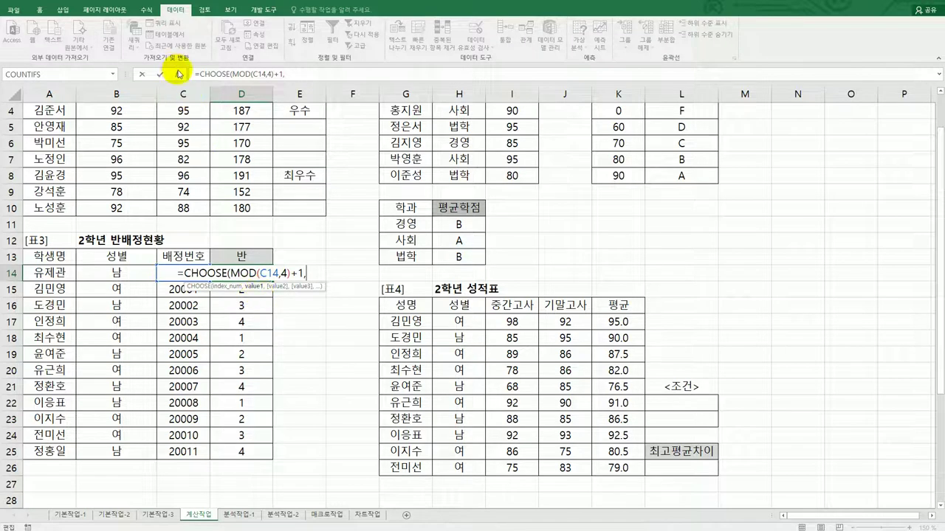
- Supply "1반", "2반", "3반" and "4반" as the CHOOSE values in D14 and copy the formula down through D25
{"action": "left_click", "coordinate": [177, 73]}
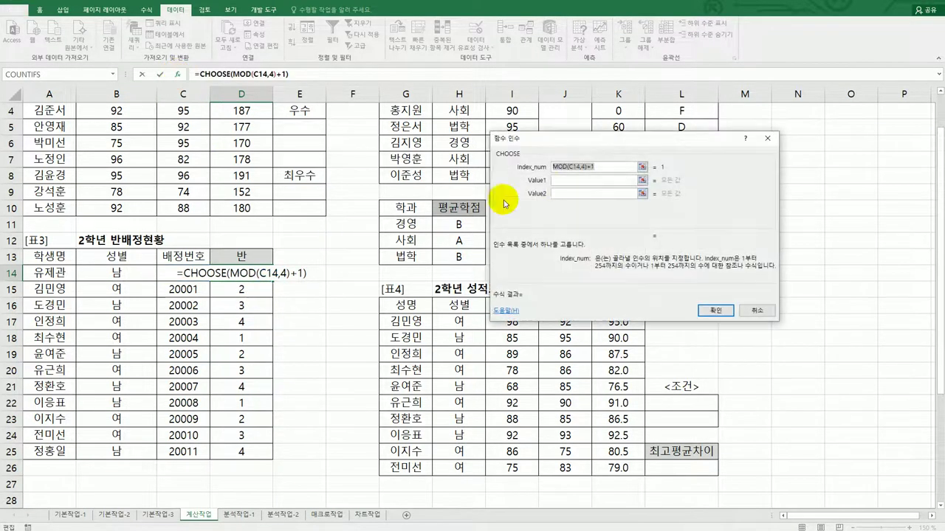
{"action": "left_click", "coordinate": [565, 179]}
{"action": "type", "text": "1"}
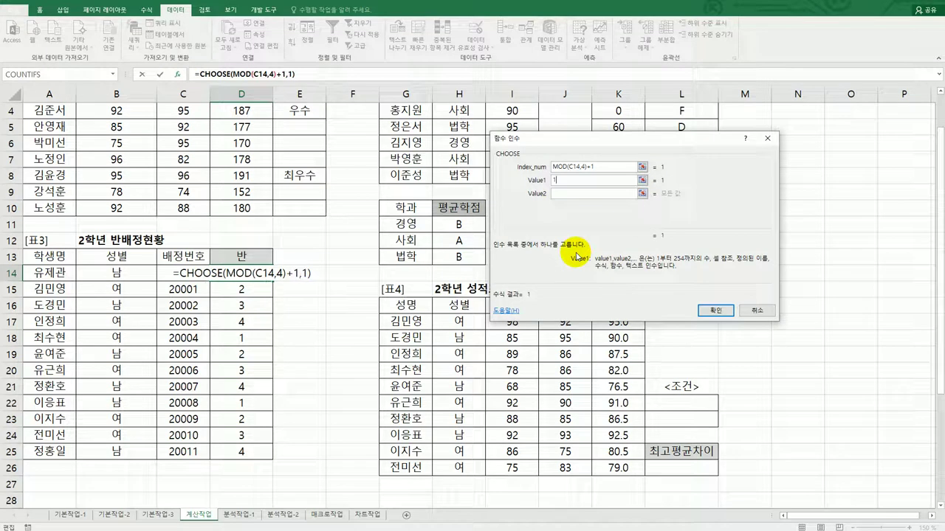
{"action": "type", "text": "반"}
{"action": "key", "text": "Tab"}
{"action": "type", "text": "2반"}
{"action": "key", "text": "Tab"}
{"action": "type", "text": "3반"}
{"action": "key", "text": "Tab"}
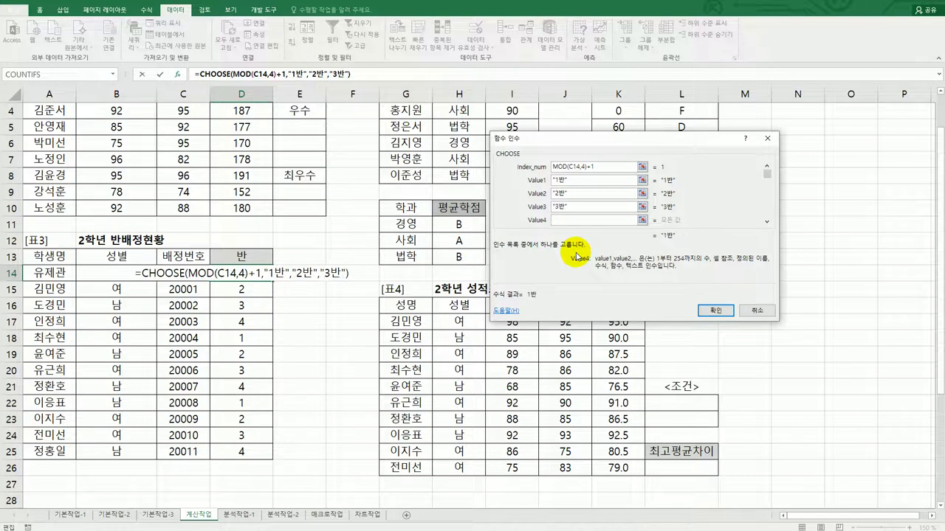
{"action": "type", "text": "4바"}
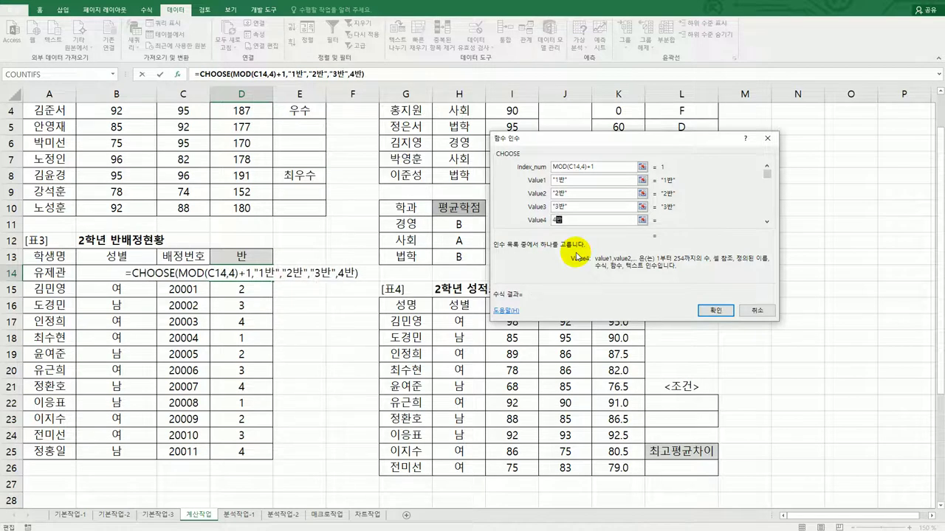
{"action": "left_click", "coordinate": [715, 310]}
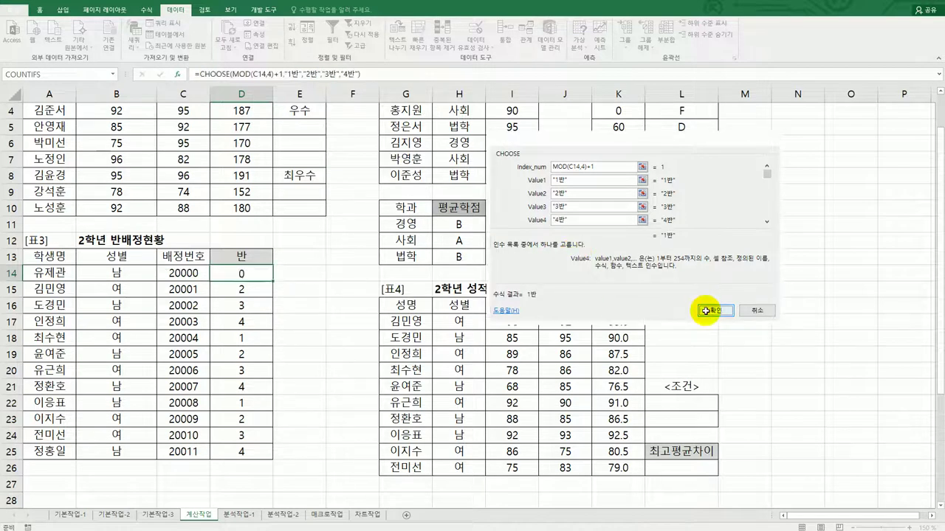
{"action": "left_click_drag", "start_coordinate": [272, 283], "coordinate": [279, 460]}
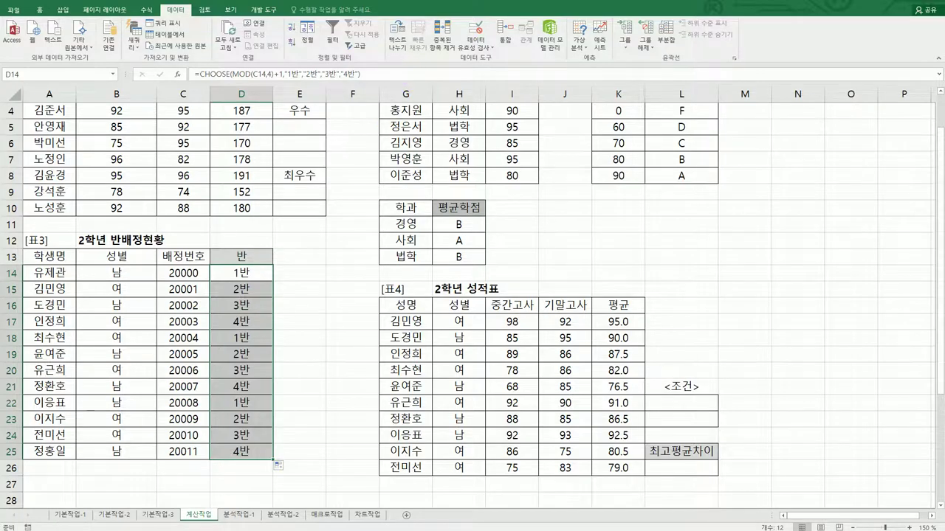
- Check question 4 in the exam document, and copy the 성별 header and 남 (H16 and H18) of 표4 into L22:L23
{"action": "key", "text": "alt+Tab"}
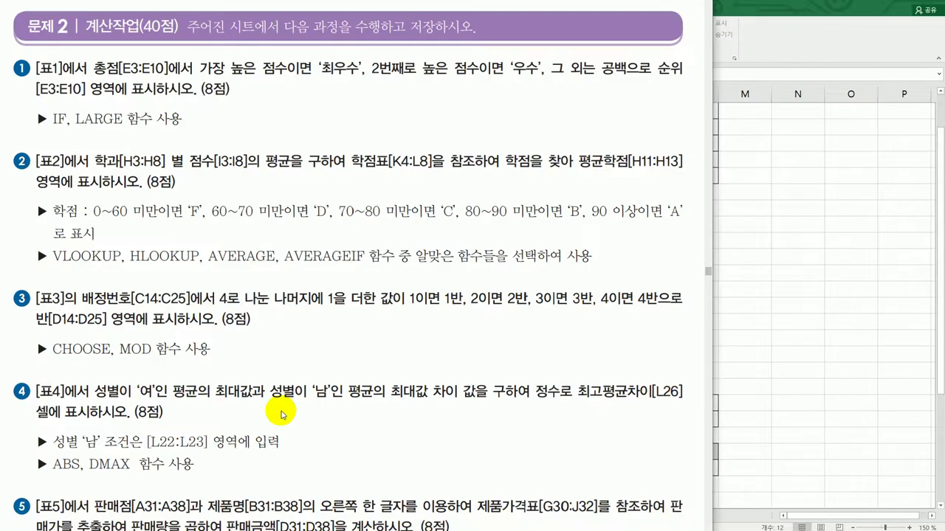
{"action": "scroll", "coordinate": [281, 414], "scroll_direction": "down", "scroll_amount": 3}
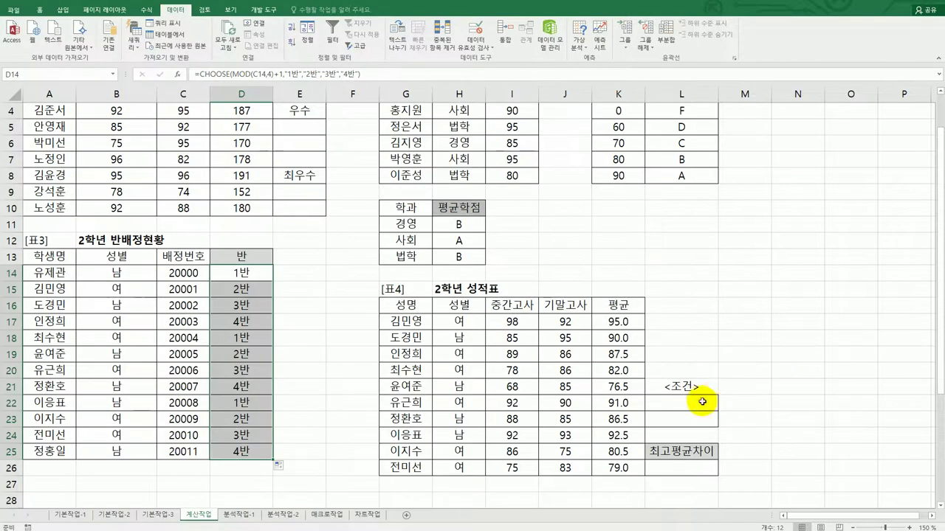
{"action": "left_click", "coordinate": [694, 402]}
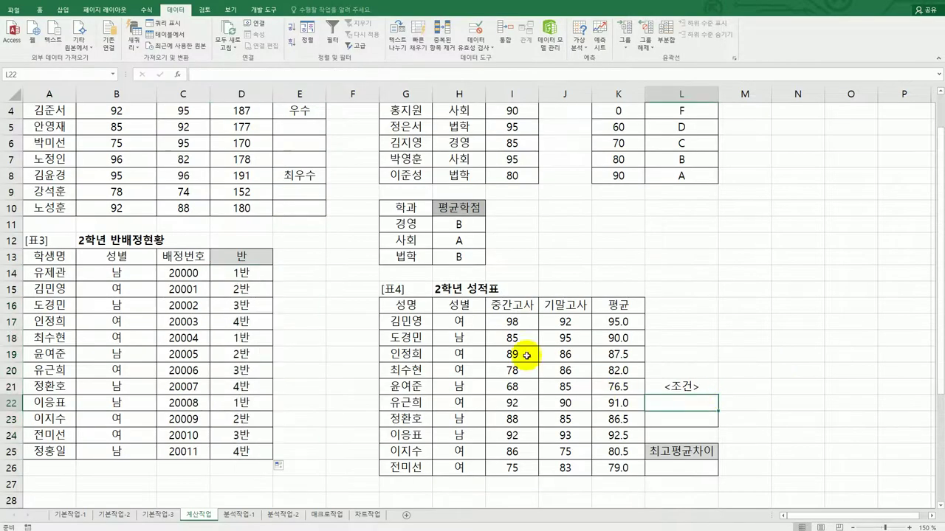
{"action": "left_click_drag", "start_coordinate": [459, 305], "coordinate": [461, 322]}
{"action": "left_click", "coordinate": [456, 309]}
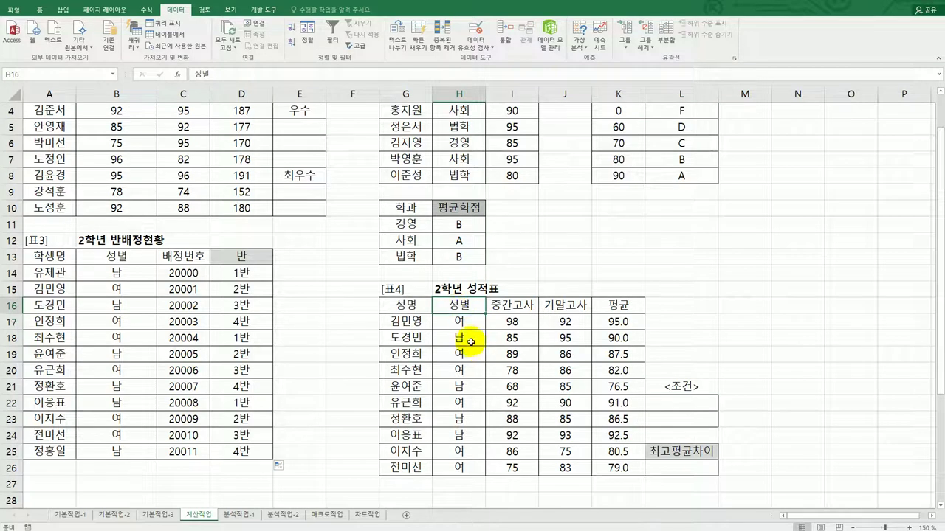
{"action": "left_click", "coordinate": [465, 337], "text": "shift"}
{"action": "key", "text": "ctrl+c"}
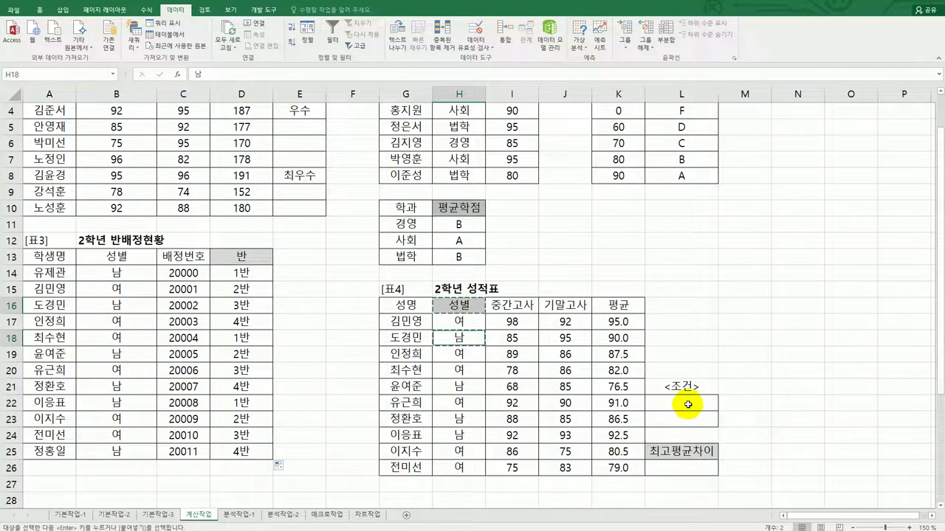
{"action": "left_click", "coordinate": [689, 406]}
{"action": "key", "text": "ctrl+v"}
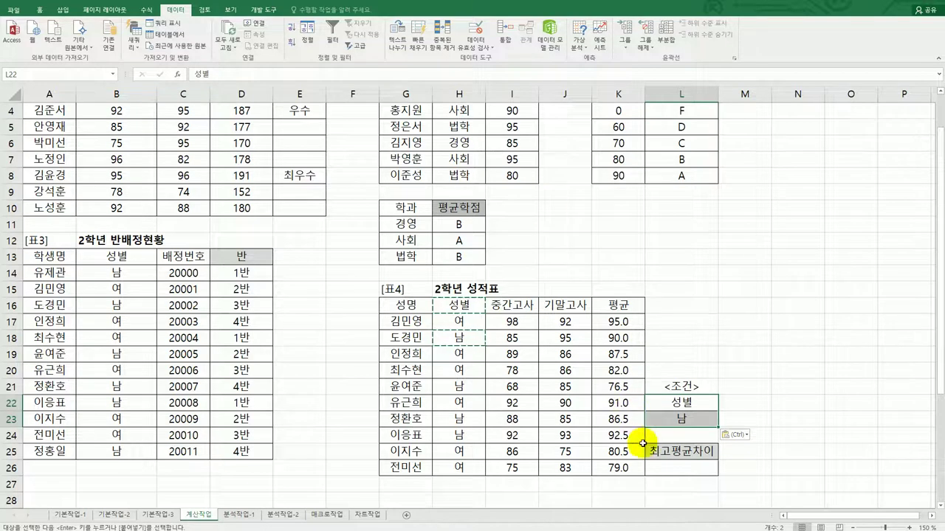
- Begin a DMAX formula in L26 with the whole 표4 range G16:K26, headers included, as its database
{"action": "left_click", "coordinate": [673, 474]}
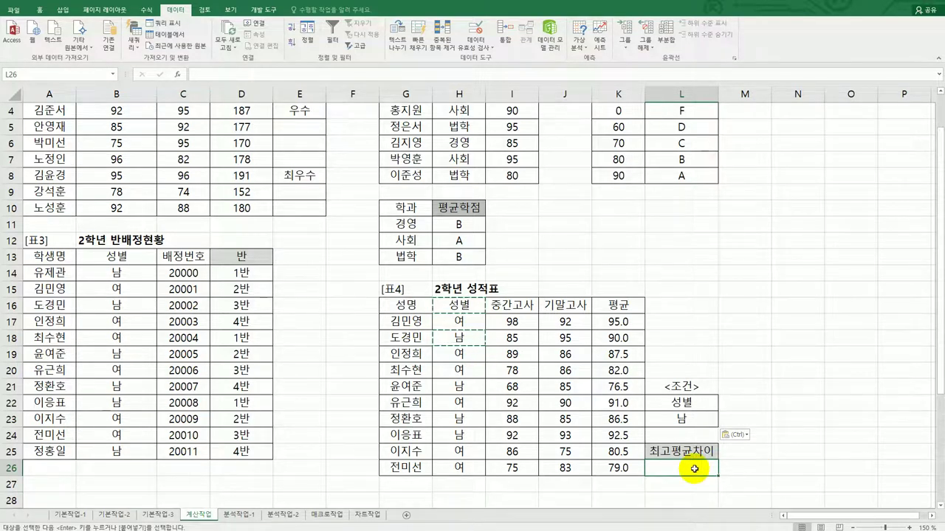
{"action": "type", "text": "=ㅇ"}
{"action": "key", "text": "BackSpace"}
{"action": "key", "text": "BackSpace"}
{"action": "type", "text": "dm"}
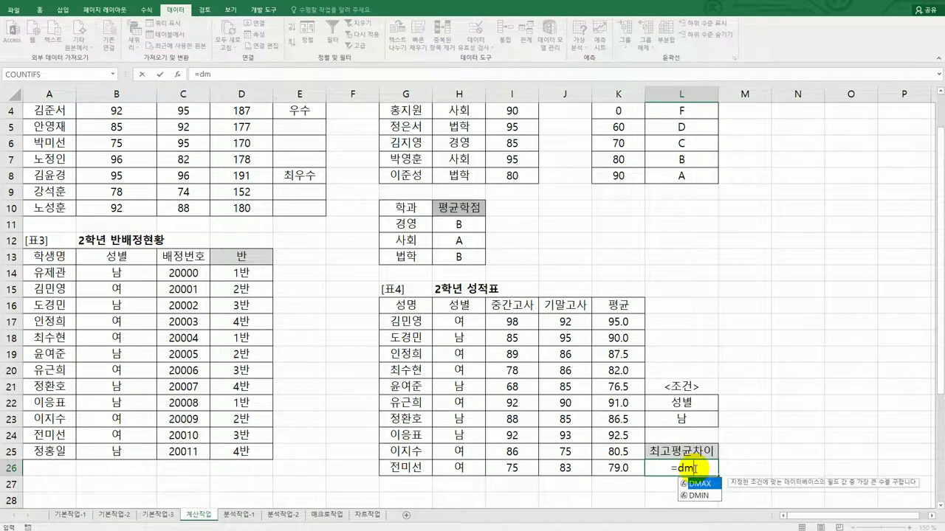
{"action": "key", "text": "Tab"}
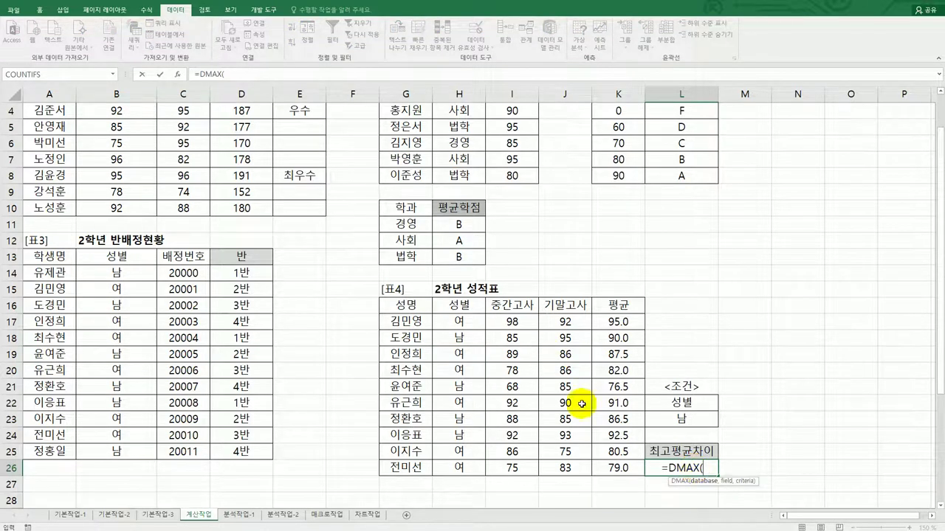
{"action": "left_click_drag", "start_coordinate": [414, 304], "coordinate": [607, 468]}
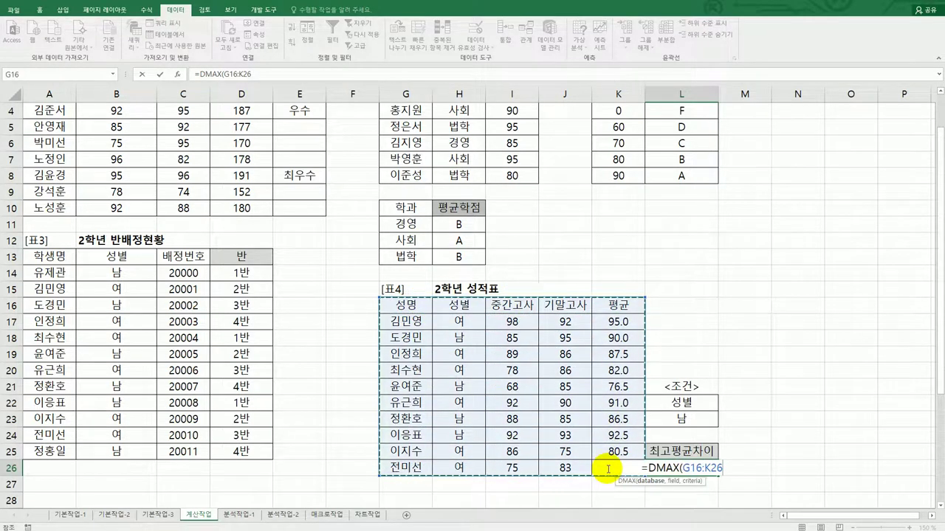
{"action": "type", "text": ","}
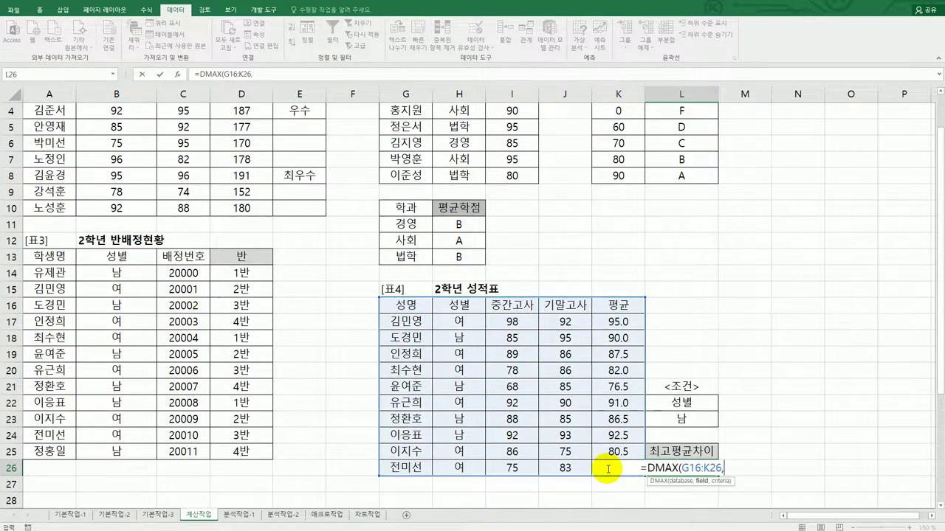
- Complete the DMAX in L26 with the 평균 header K16 as field and H16:H17 as criteria
{"action": "left_click", "coordinate": [626, 306]}
{"action": "type", "text": ","}
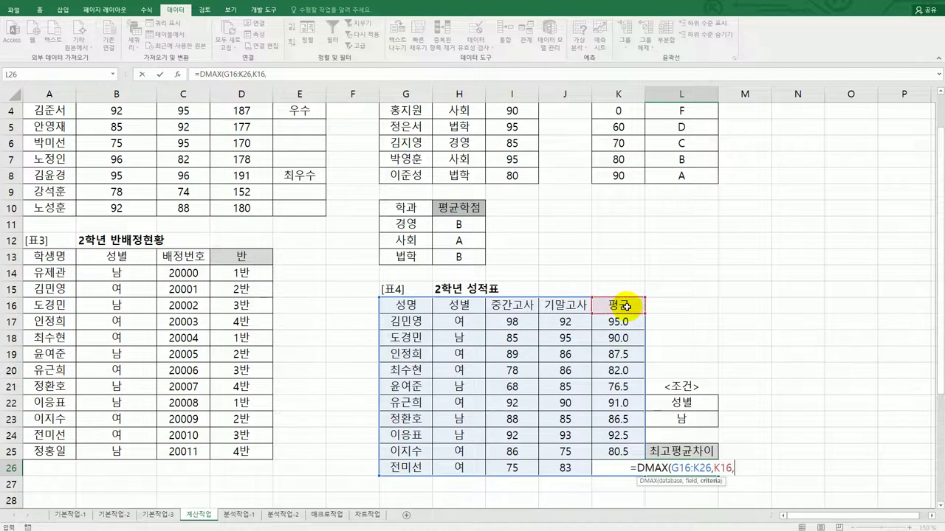
{"action": "left_click", "coordinate": [459, 306]}
{"action": "left_click_drag", "start_coordinate": [462, 319], "coordinate": [463, 320]}
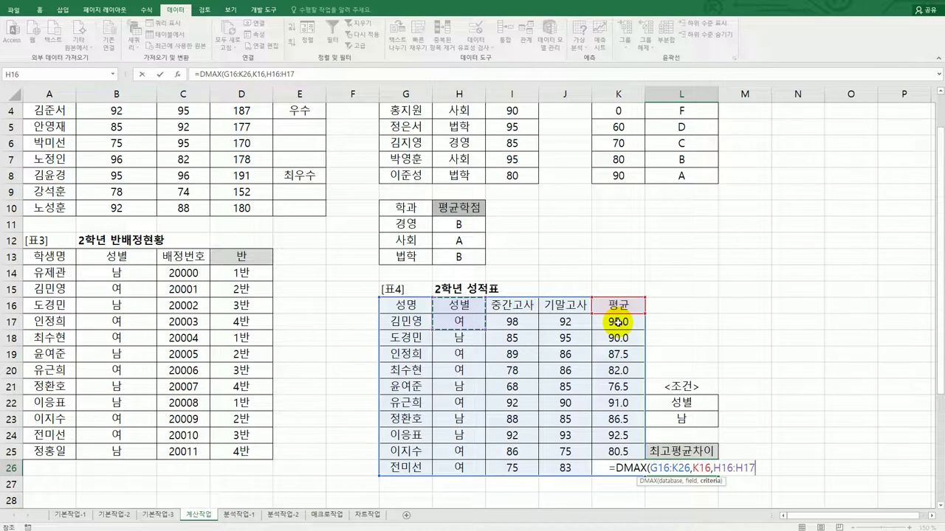
{"action": "key", "text": "Return"}
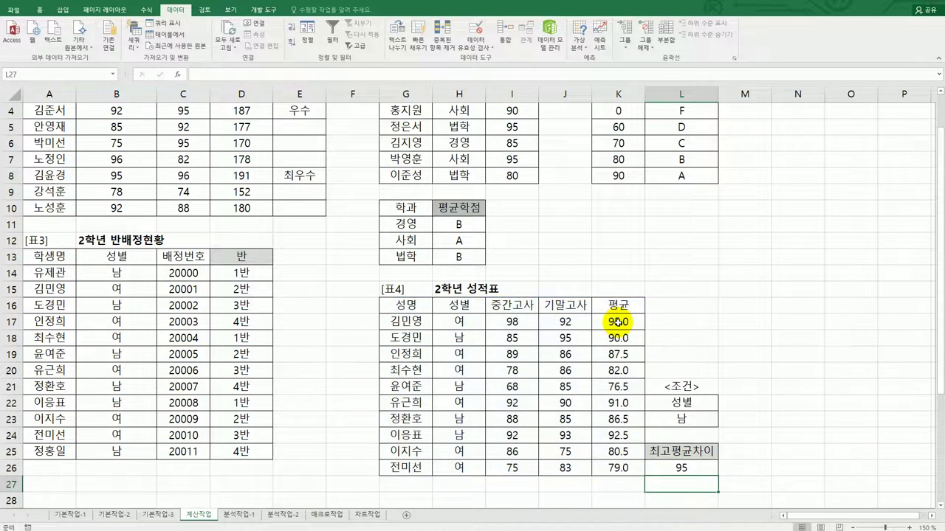
- Extend the L26 formula by subtracting a second DMAX that uses G16:K26 as its database
{"action": "left_click", "coordinate": [697, 466]}
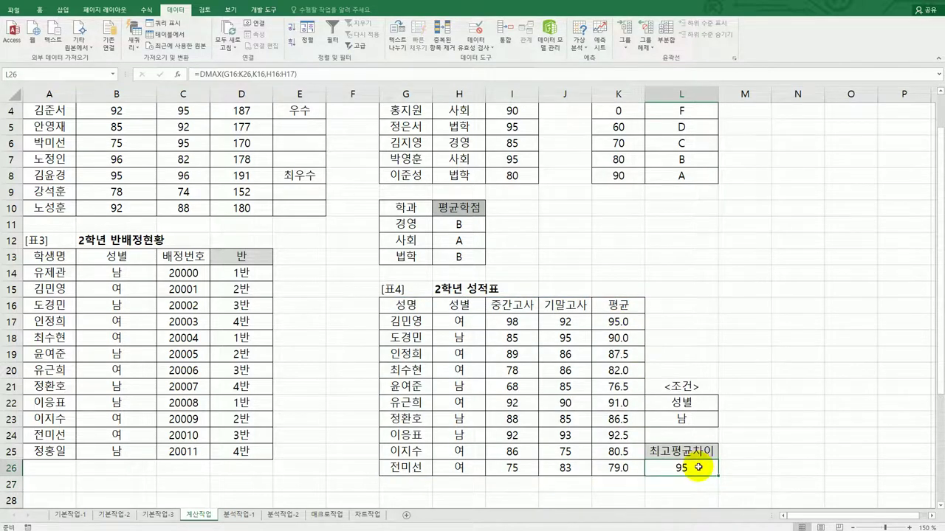
{"action": "double_click", "coordinate": [698, 467]}
{"action": "type", "text": "-"}
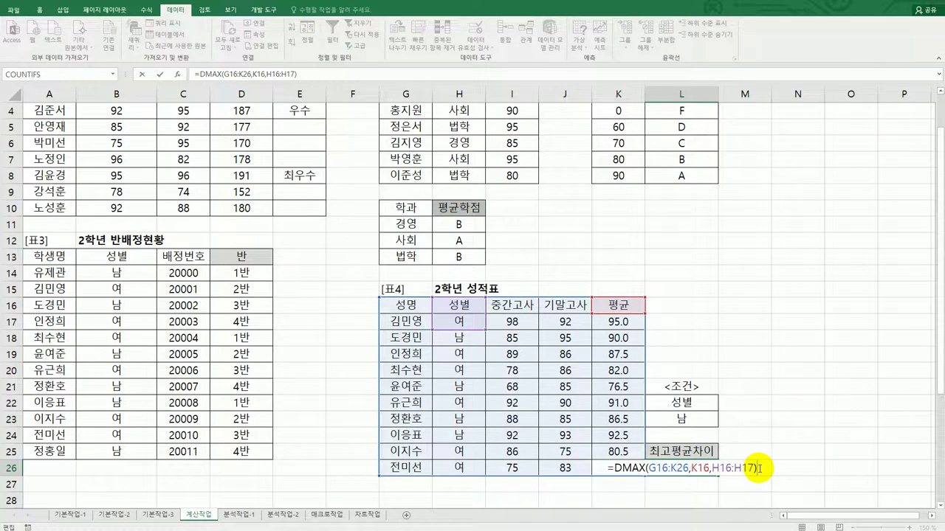
{"action": "type", "text": "dm"}
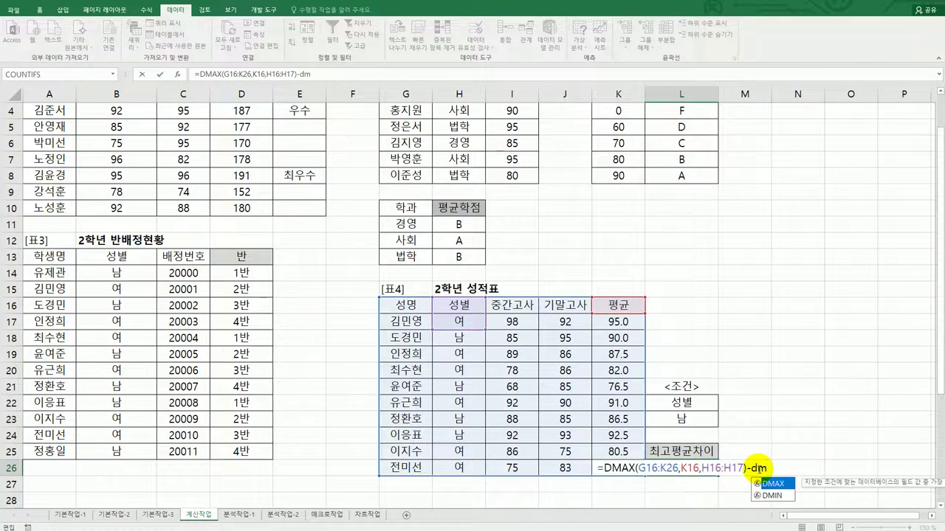
{"action": "key", "text": "Tab"}
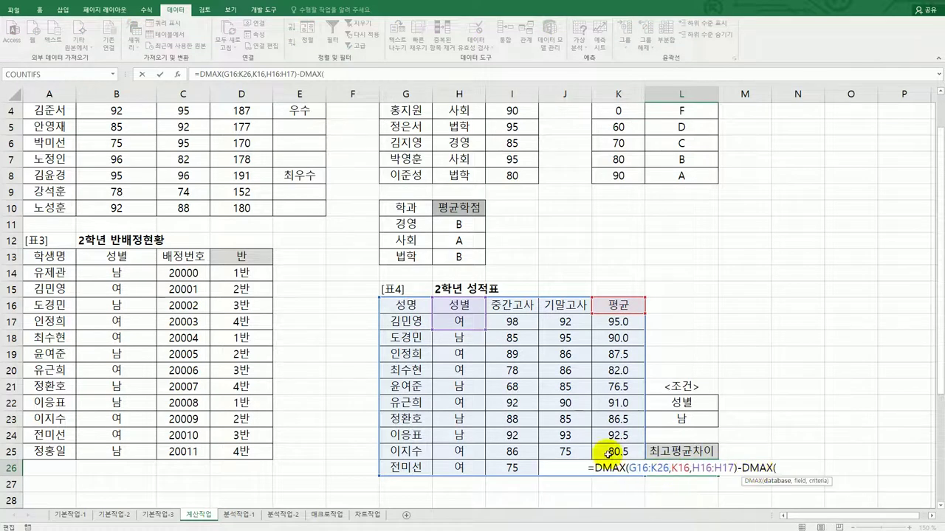
{"action": "left_click_drag", "start_coordinate": [417, 314], "coordinate": [604, 468]}
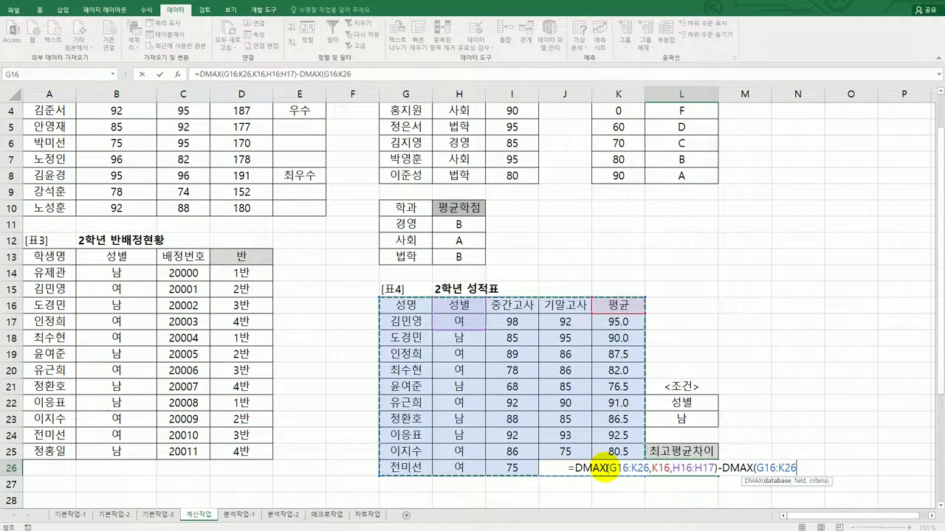
{"action": "type", "text": ","}
- Complete the second DMAX in L26 with field K16 and criteria L22:L23
{"action": "left_click", "coordinate": [610, 304]}
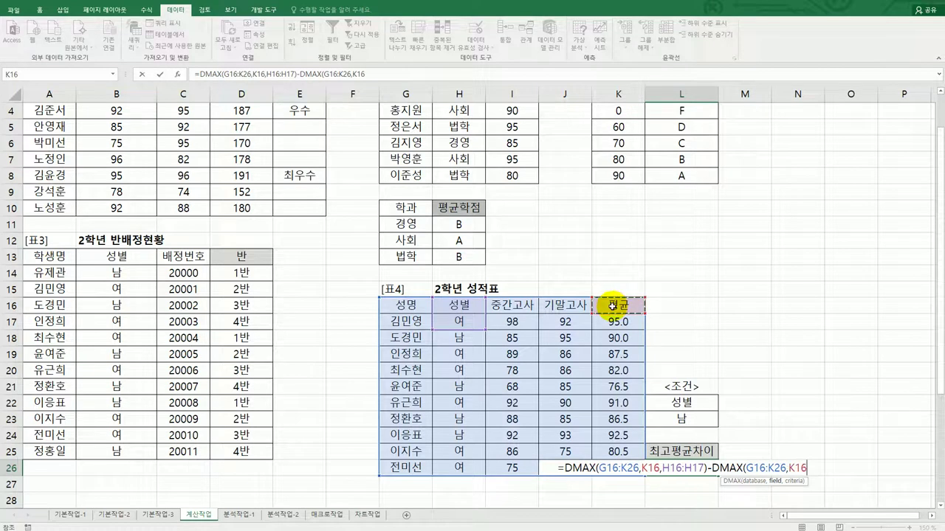
{"action": "type", "text": ","}
{"action": "left_click_drag", "start_coordinate": [678, 402], "coordinate": [681, 419]}
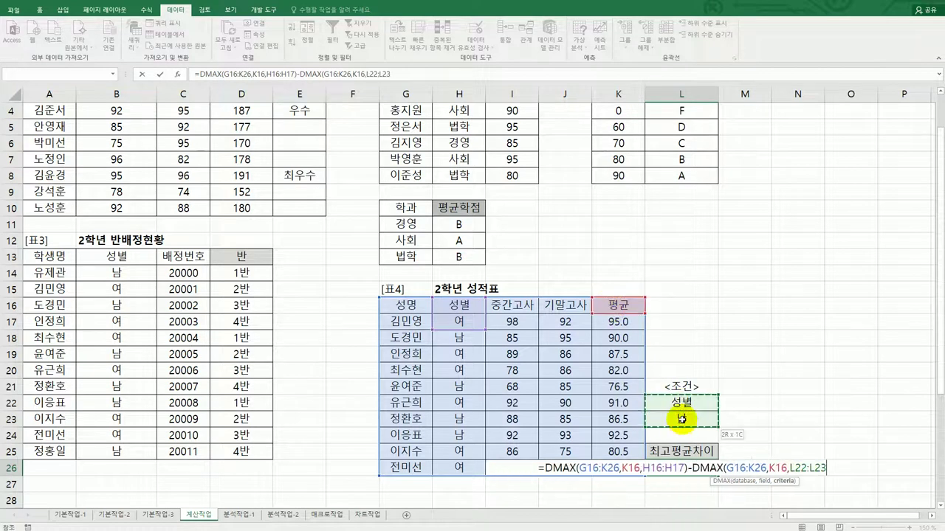
{"action": "type", "text": ")"}
{"action": "key", "text": "Return"}
{"action": "key", "text": "Up"}
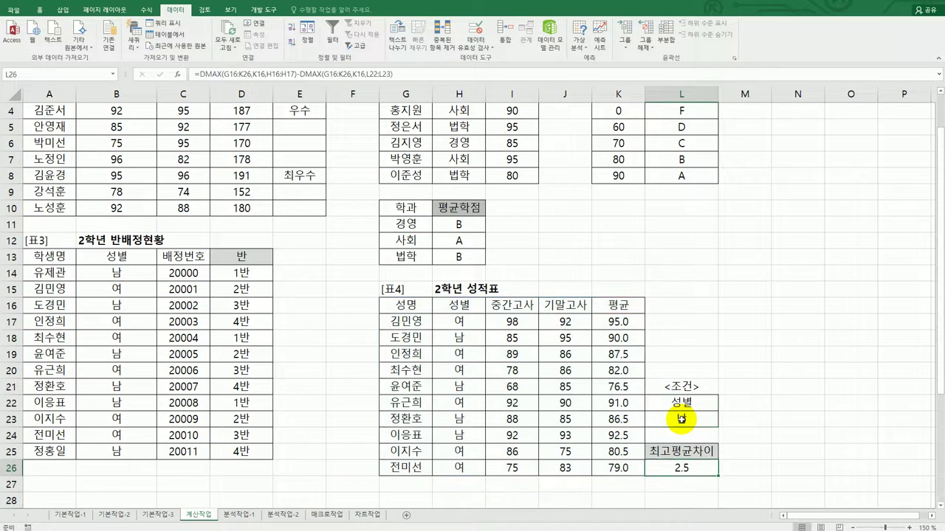
- Wrap the entire DMAX difference in L26 in an ABS function
{"action": "double_click", "coordinate": [659, 470]}
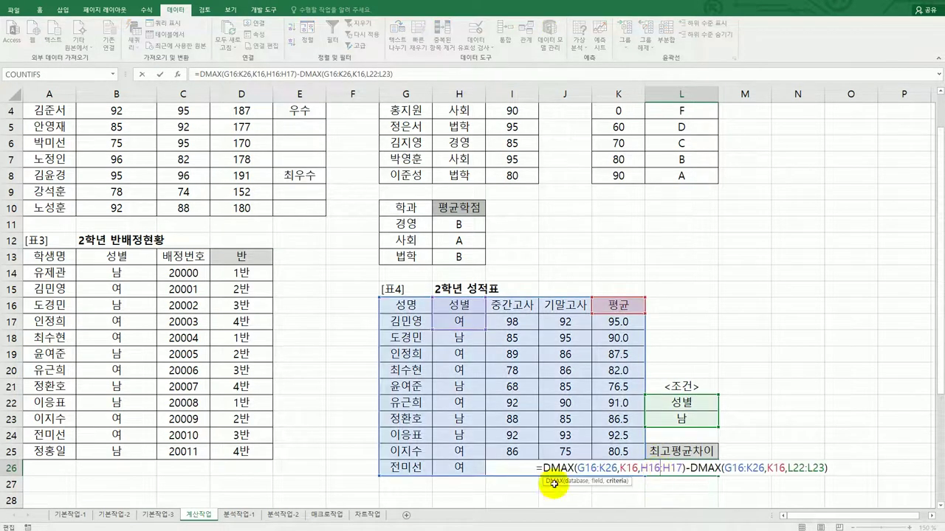
{"action": "key", "text": "Home"}
{"action": "key", "text": "Right"}
{"action": "type", "text": "abs"}
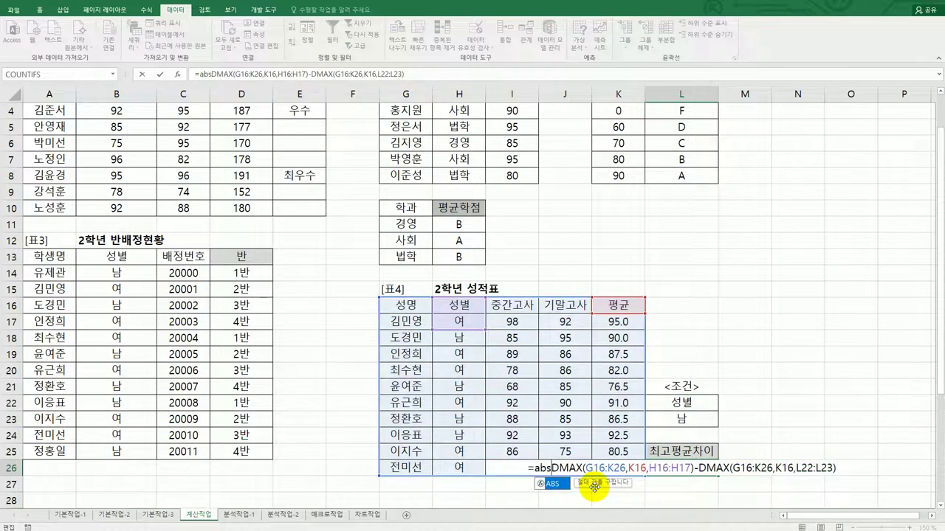
{"action": "key", "text": "Tab"}
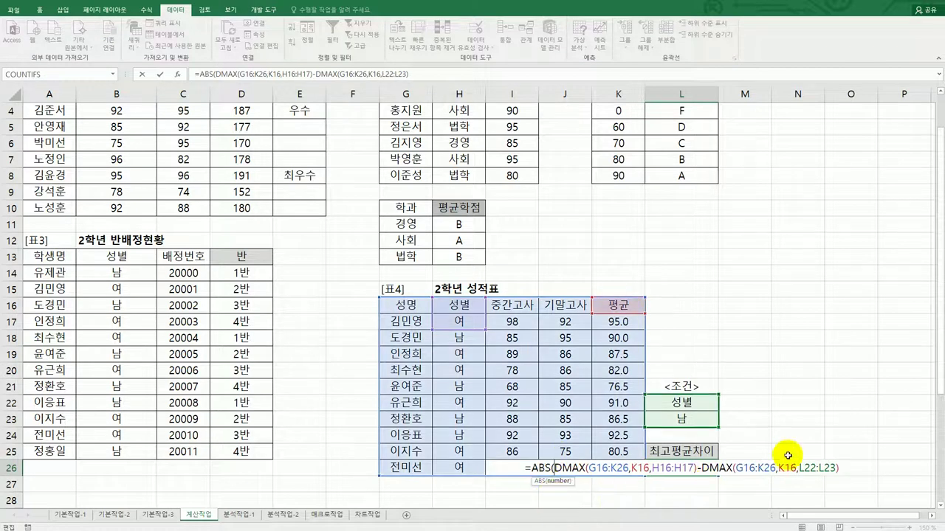
{"action": "key", "text": "End"}
{"action": "type", "text": ")"}
{"action": "key", "text": "Return"}
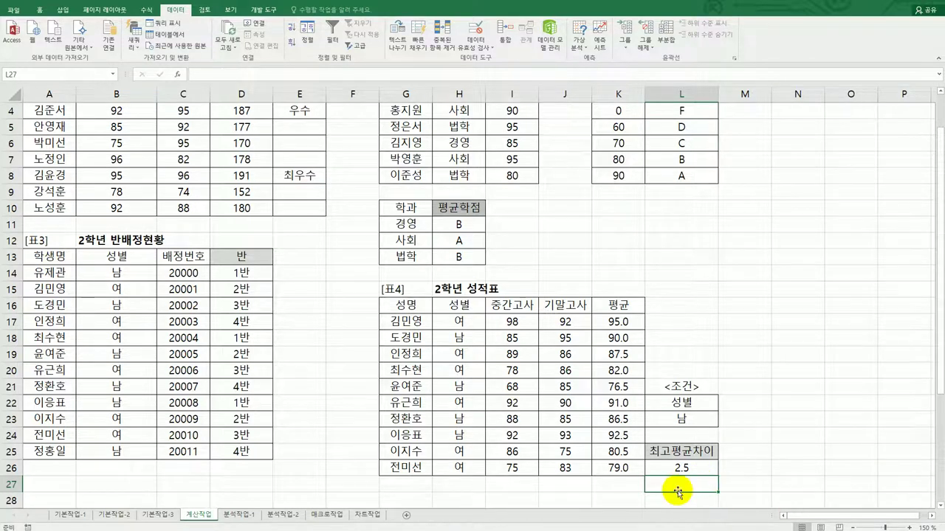
- Read question 5 in the exam document and examine 표5 and the 제품가격표 on the 계산작업 sheet
{"action": "key", "text": "alt+Tab"}
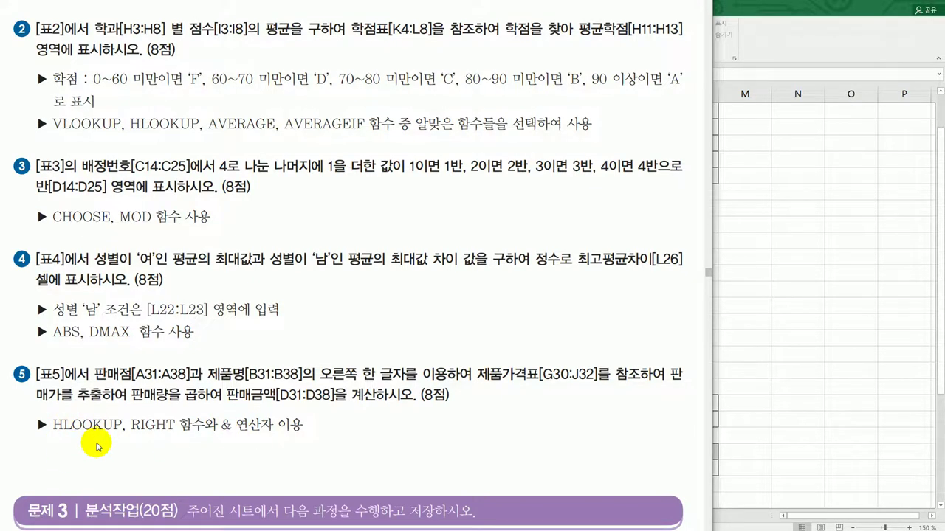
{"action": "left_click", "coordinate": [812, 382]}
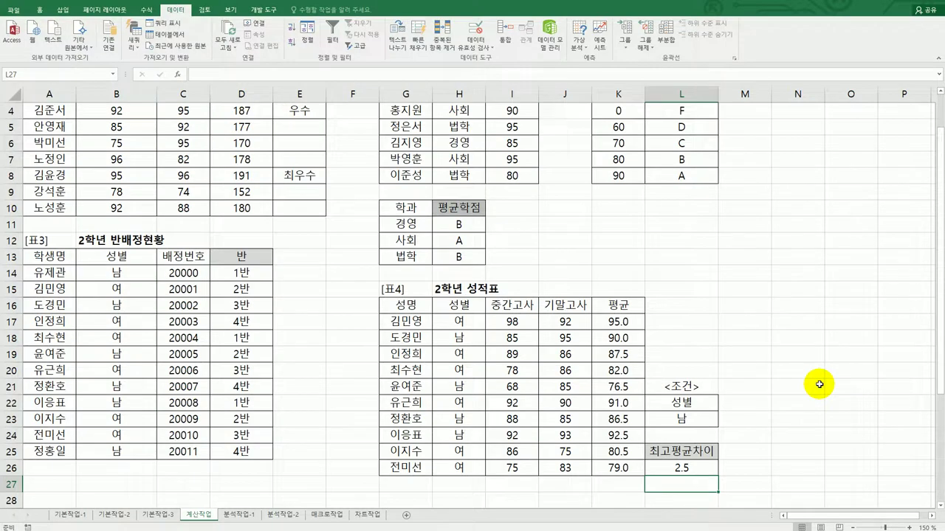
{"action": "scroll", "coordinate": [819, 384], "scroll_direction": "down", "scroll_amount": 2}
{"action": "scroll", "coordinate": [819, 384], "scroll_direction": "down", "scroll_amount": 3}
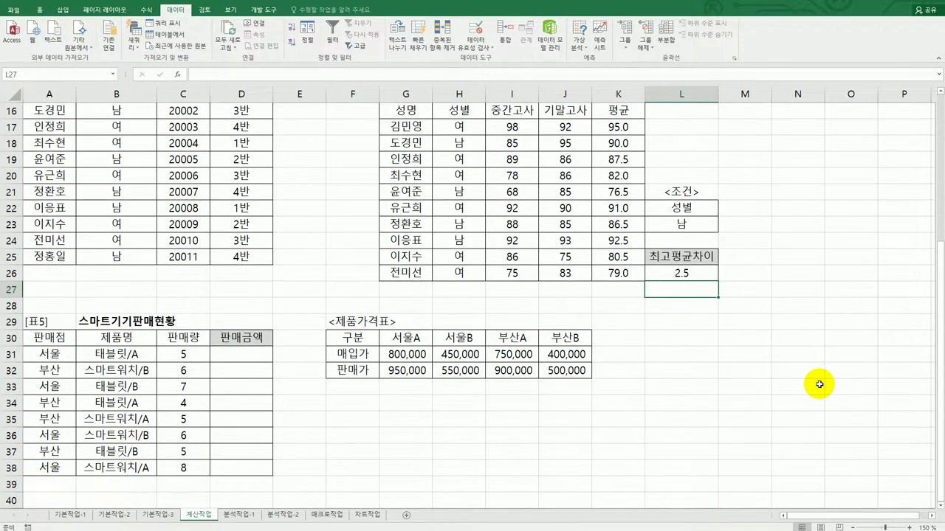
- Start the 판매금액 formula in D31 of 표5 with a reference to the 판매점 cell A31
{"action": "scroll", "coordinate": [819, 385], "scroll_direction": "down", "scroll_amount": 2}
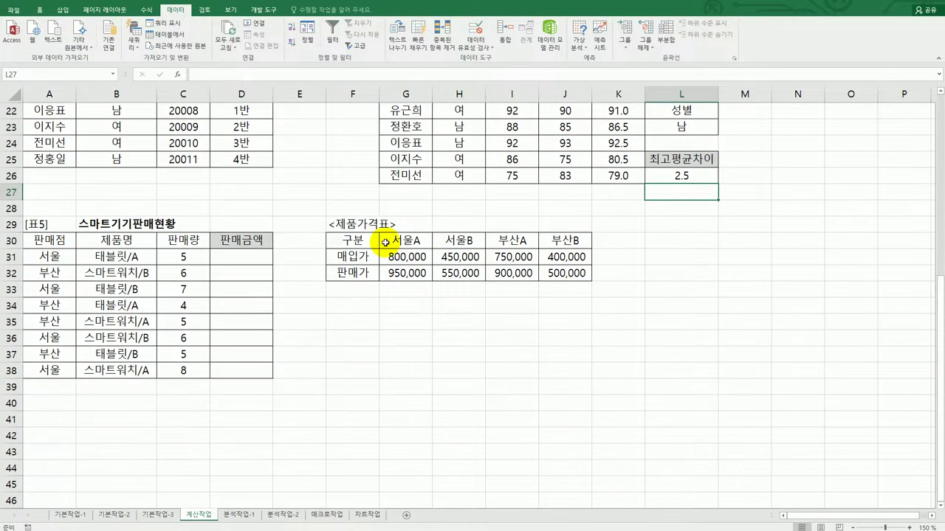
{"action": "left_click", "coordinate": [35, 255]}
{"action": "left_click_drag", "start_coordinate": [34, 271], "coordinate": [42, 373]}
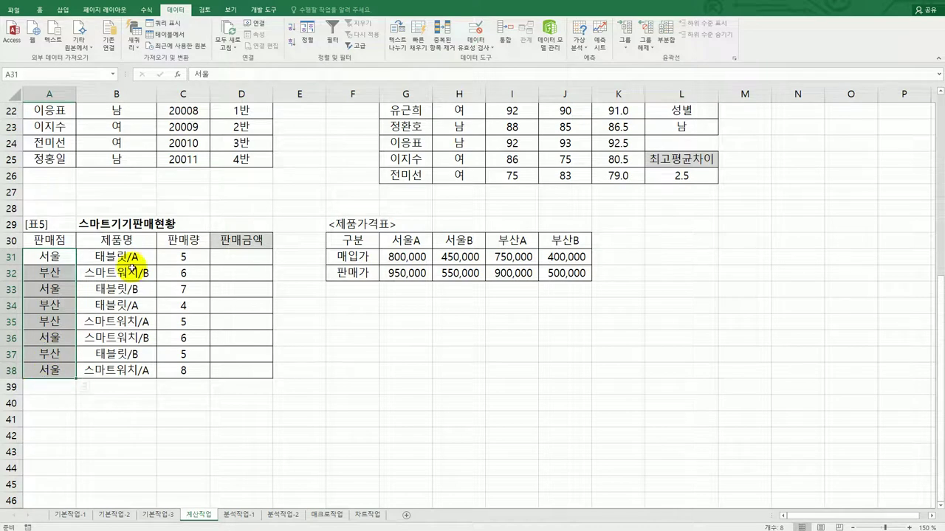
{"action": "left_click_drag", "start_coordinate": [125, 256], "coordinate": [126, 371]}
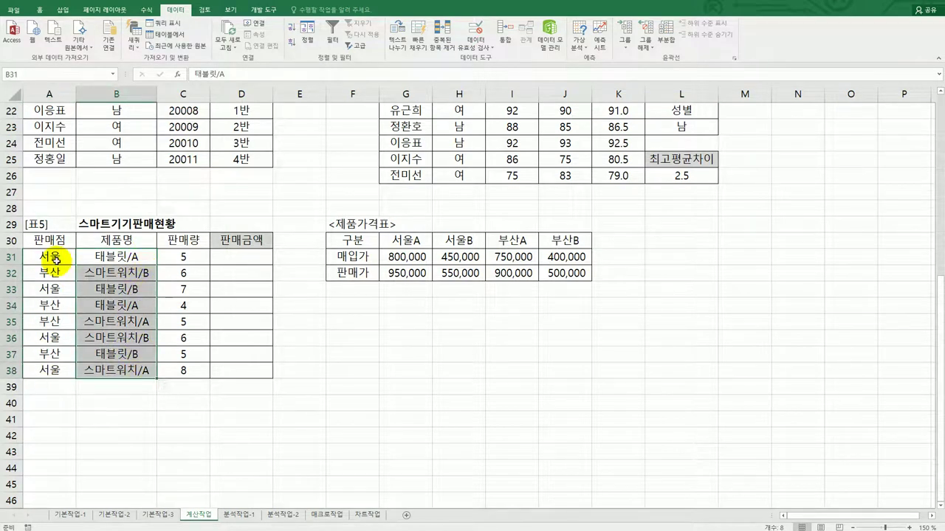
{"action": "left_click", "coordinate": [218, 256]}
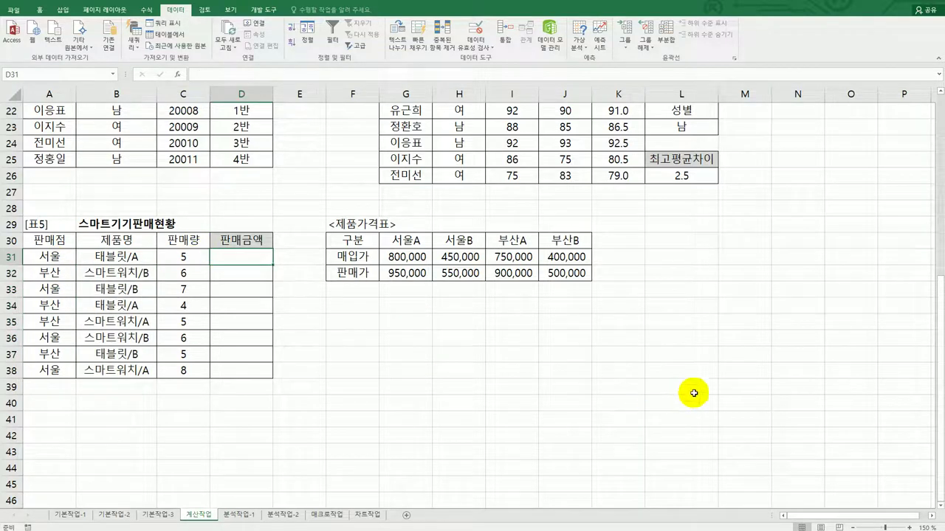
{"action": "type", "text": "="}
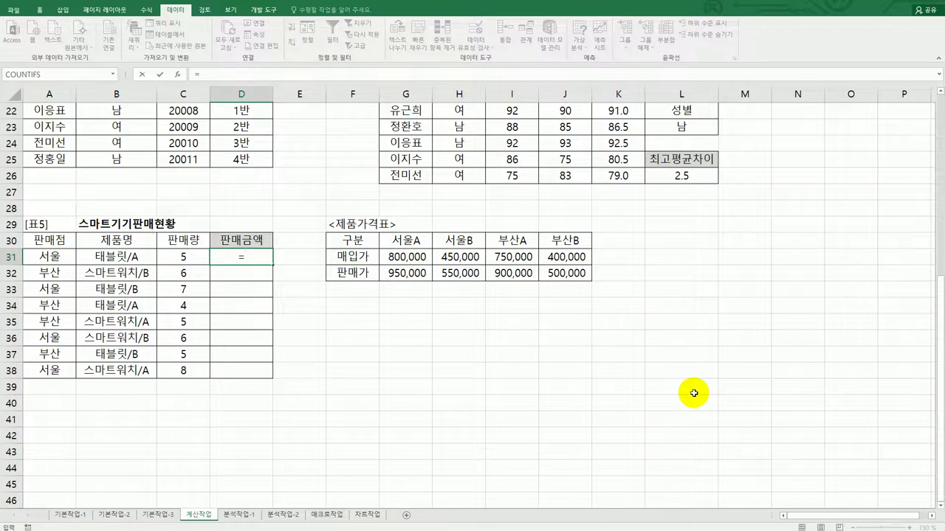
{"action": "key", "text": "Left"}
{"action": "key", "text": "Left"}
{"action": "key", "text": "Left"}
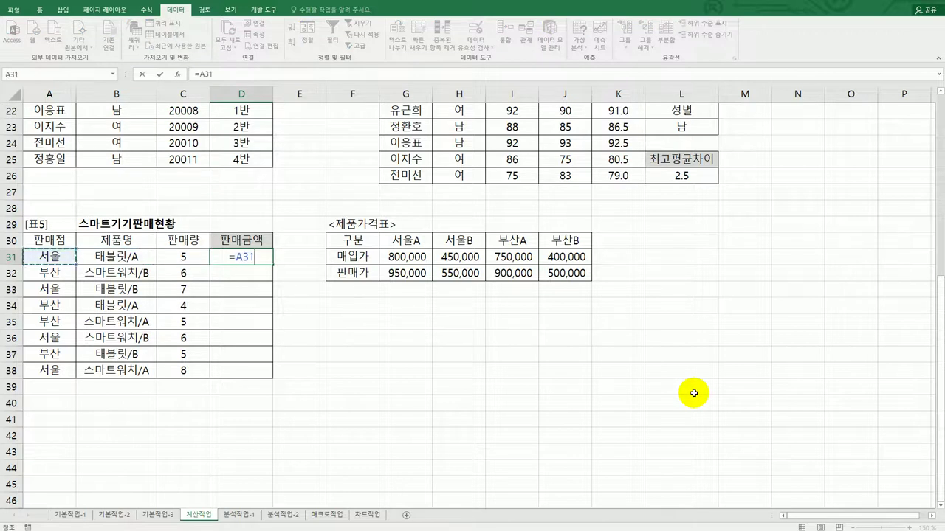
- Join A31 with RIGHT(B31,1) using the & operator in D31 and fill the formula down to D38
{"action": "type", "text": "&righ"}
{"action": "key", "text": "Tab"}
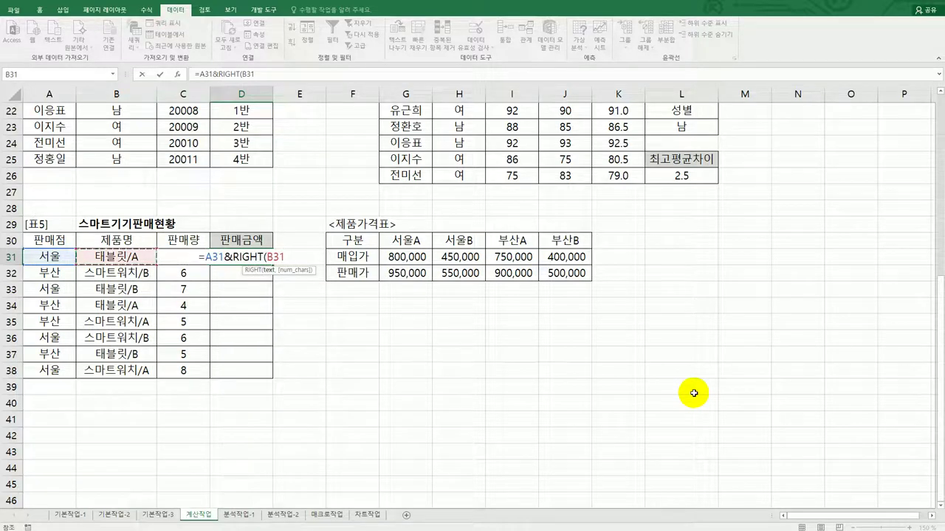
{"action": "type", "text": ",1)"}
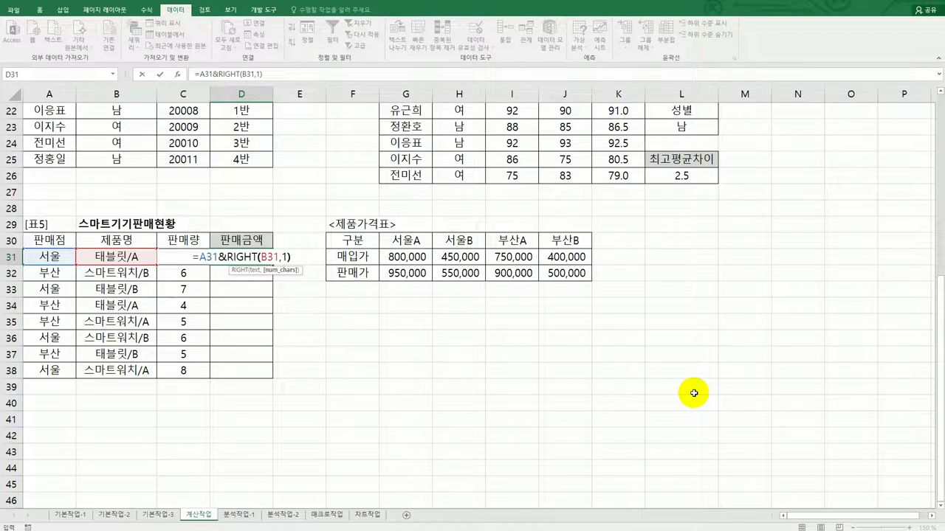
{"action": "key", "text": "ctrl+Return"}
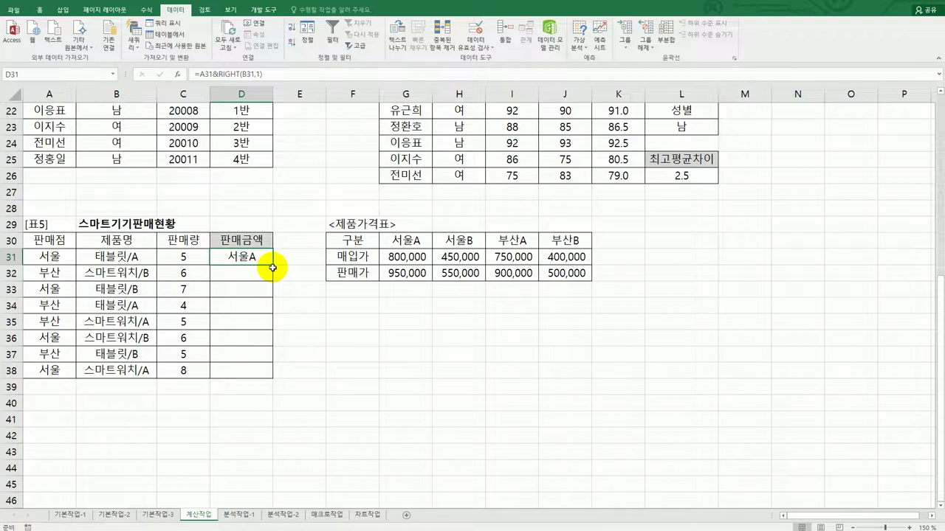
{"action": "left_click_drag", "start_coordinate": [272, 265], "coordinate": [265, 372]}
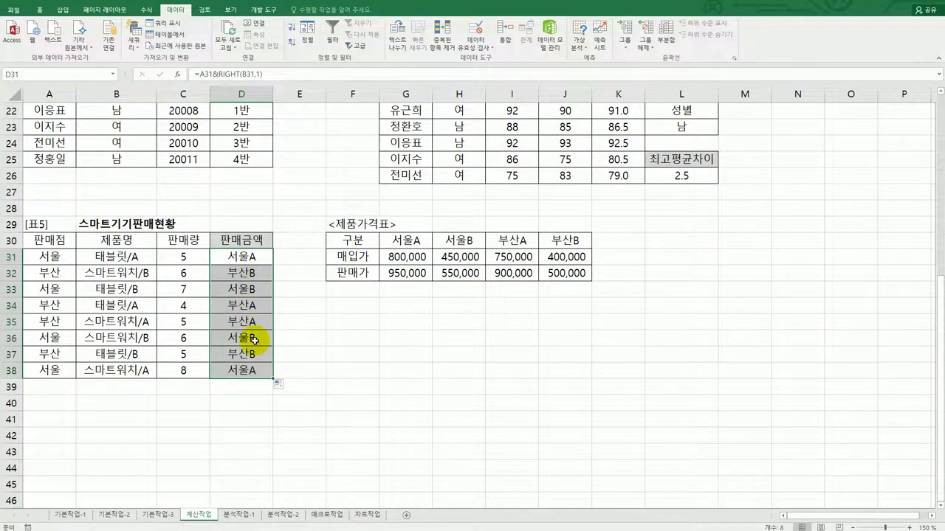
- Insert HLOOKUP in front of the D31 expression so that A31&RIGHT(B31,1) becomes its lookup value
{"action": "left_click", "coordinate": [414, 240]}
{"action": "left_click_drag", "start_coordinate": [414, 240], "coordinate": [561, 274]}
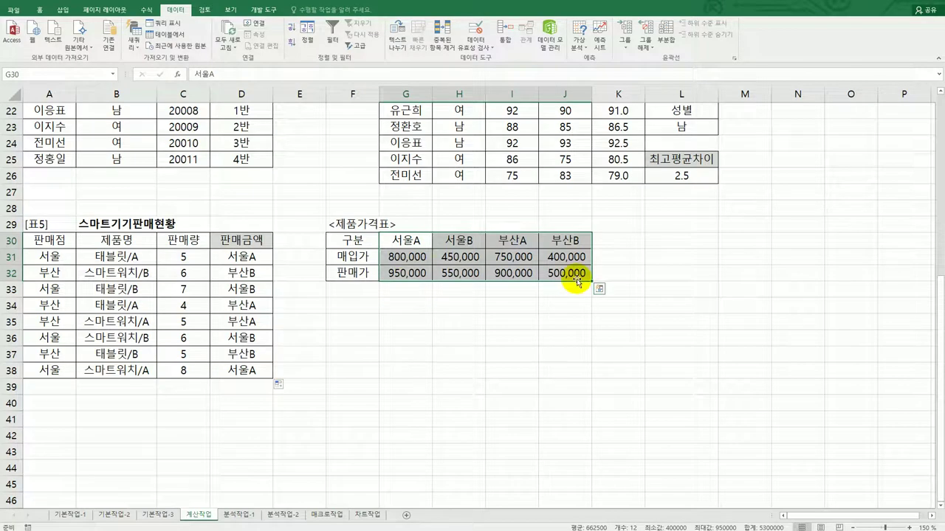
{"action": "left_click", "coordinate": [246, 257]}
{"action": "double_click", "coordinate": [244, 256]}
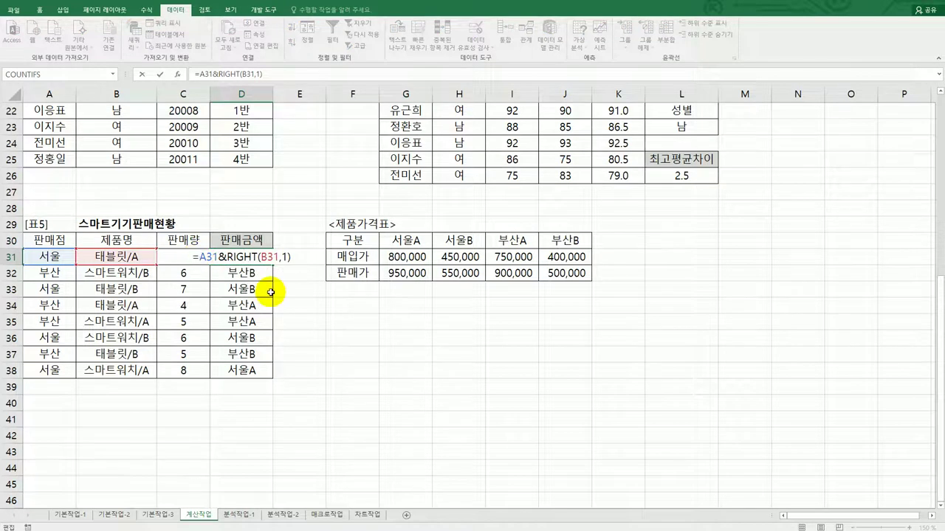
{"action": "type", "text": "hl"}
{"action": "key", "text": "Tab"}
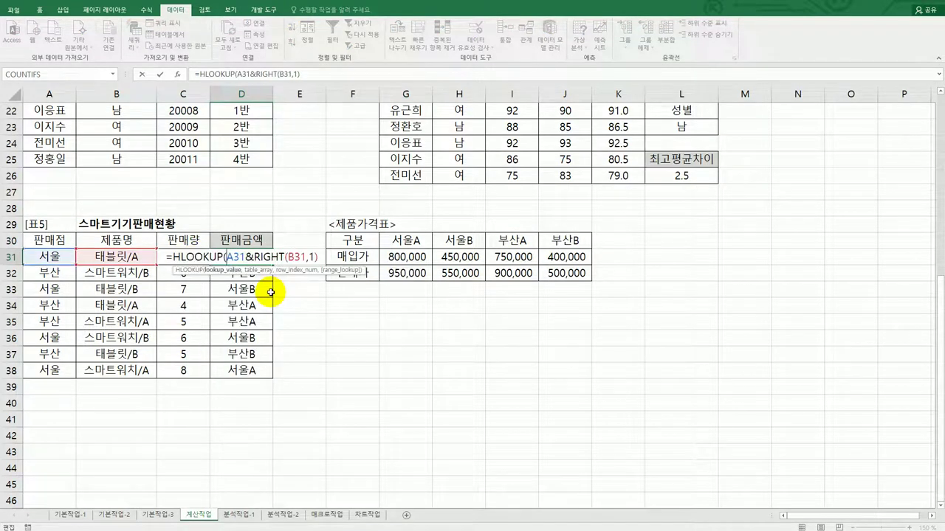
{"action": "left_click", "coordinate": [325, 252]}
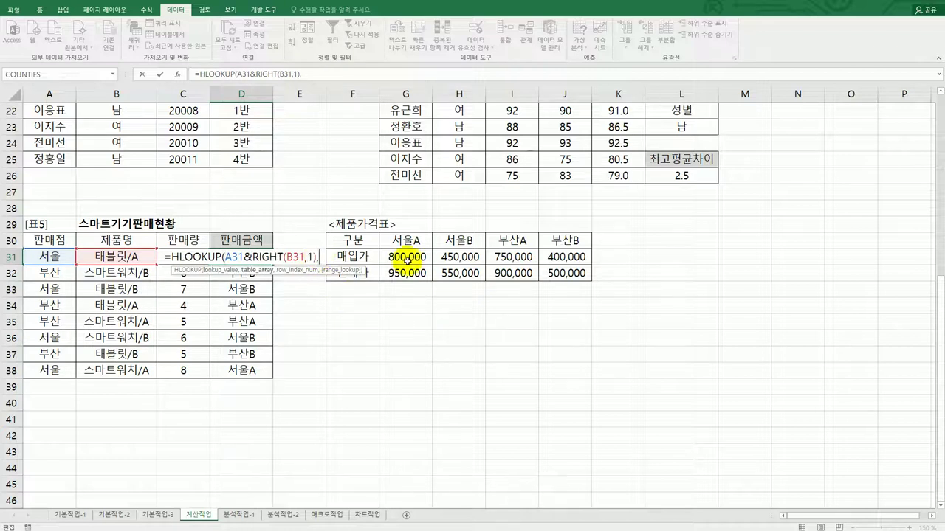
- Set the HLOOKUP table array in D31 to the absolute 제품가격표 range $G$30:$J$32
{"action": "type", "text": ","}
{"action": "left_click_drag", "start_coordinate": [405, 241], "coordinate": [565, 274]}
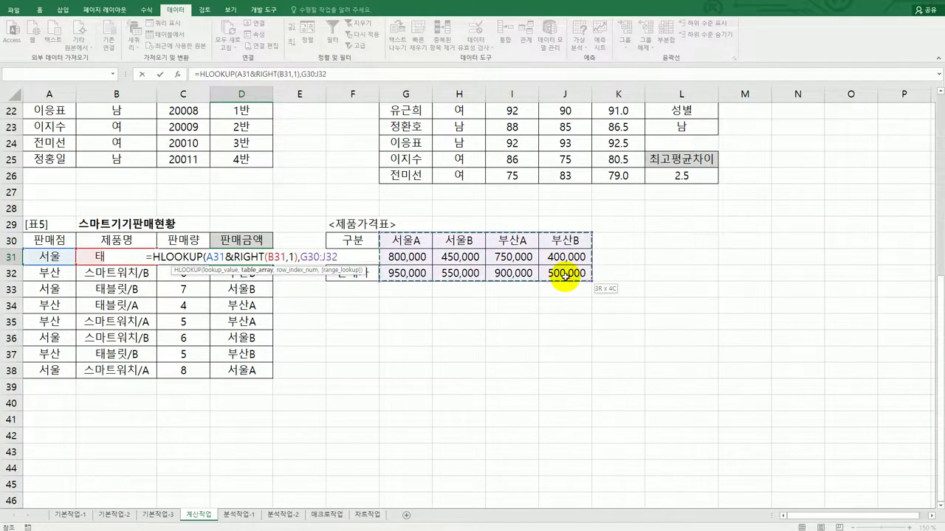
{"action": "key", "text": "F4"}
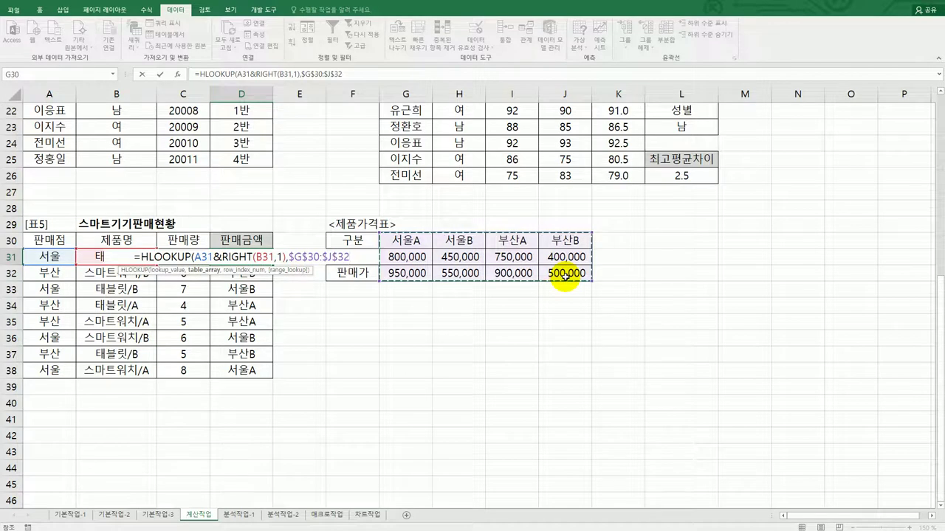
{"action": "type", "text": ","}
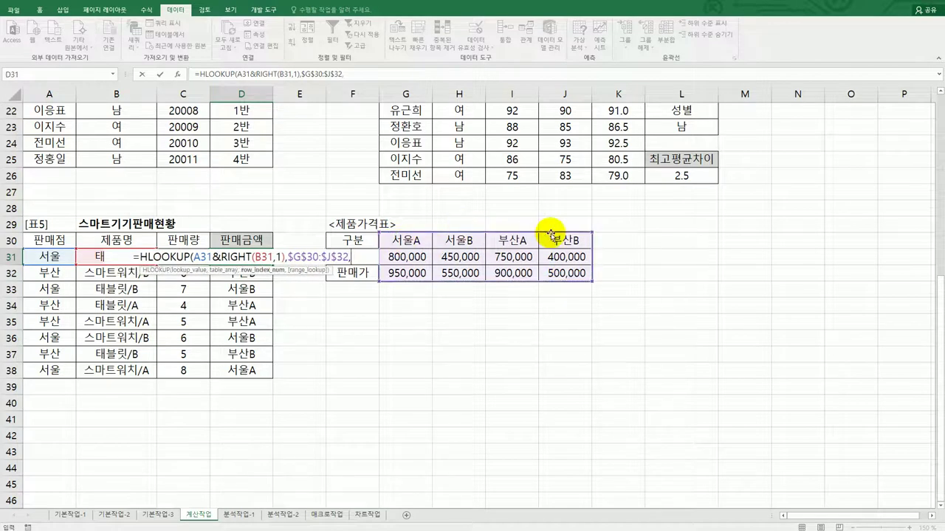
- Complete the HLOOKUP in D31 with row index 3 and FALSE for exact match, and fill it down to D38
{"action": "type", "text": "3"}
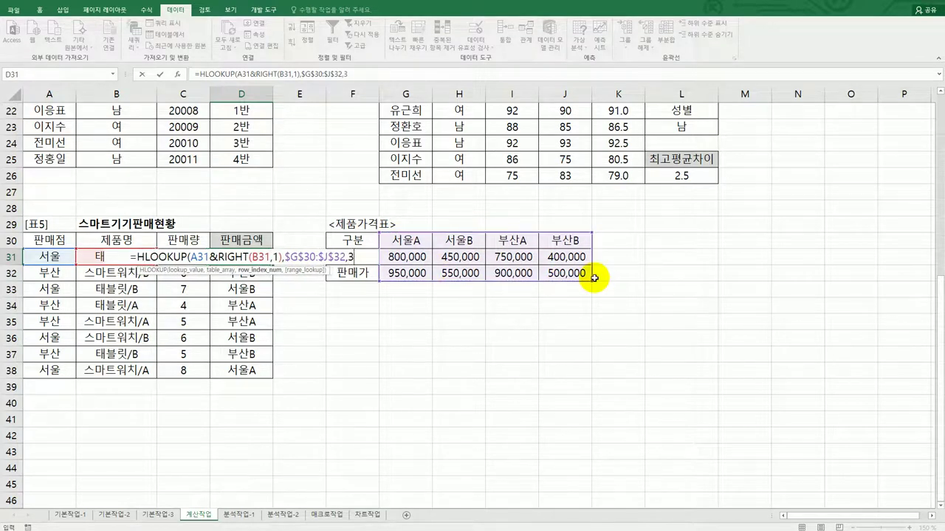
{"action": "type", "text": ","}
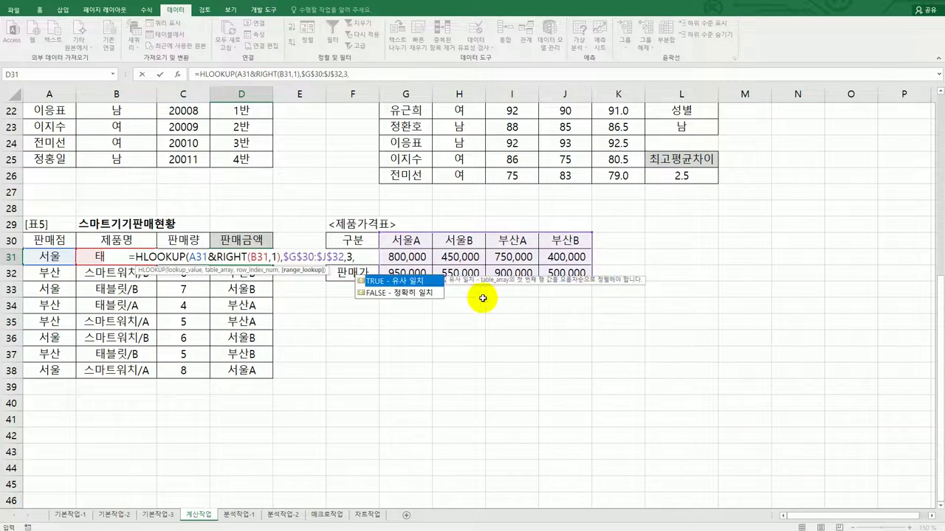
{"action": "double_click", "coordinate": [431, 294]}
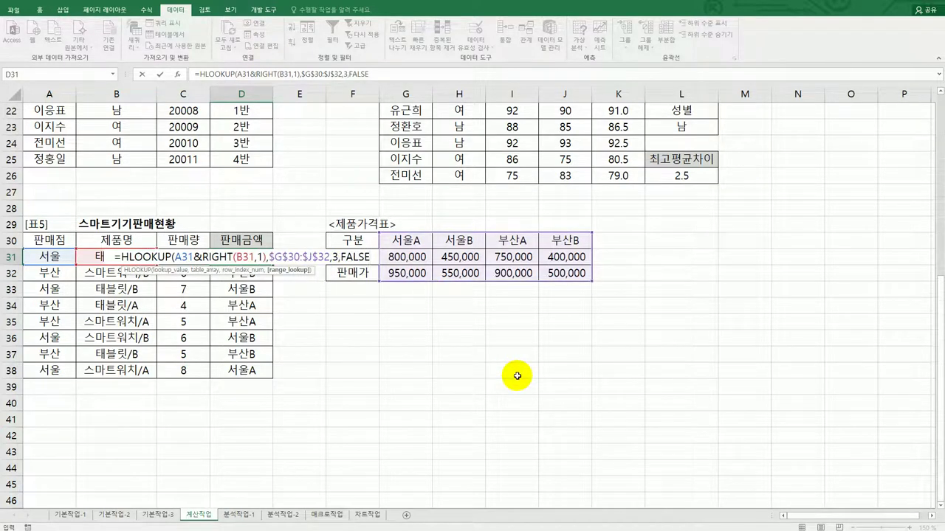
{"action": "key", "text": "Return"}
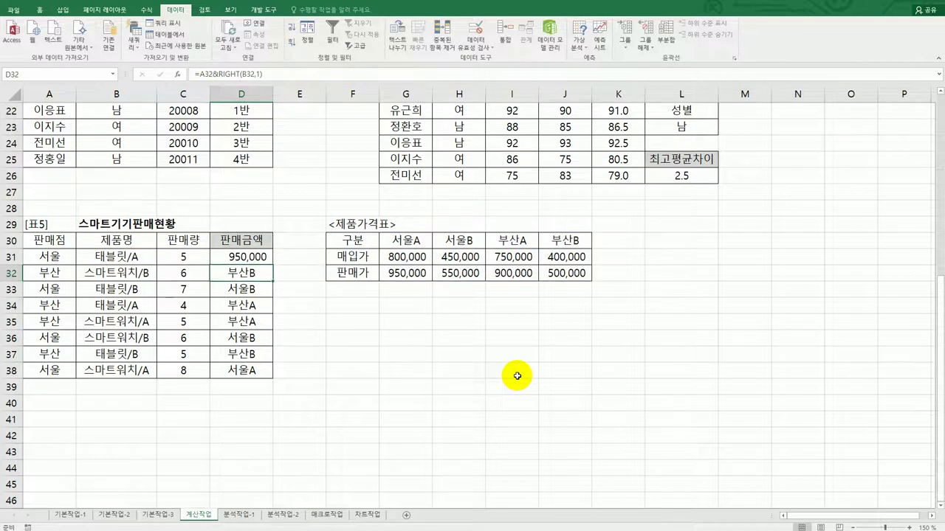
{"action": "left_click", "coordinate": [258, 256]}
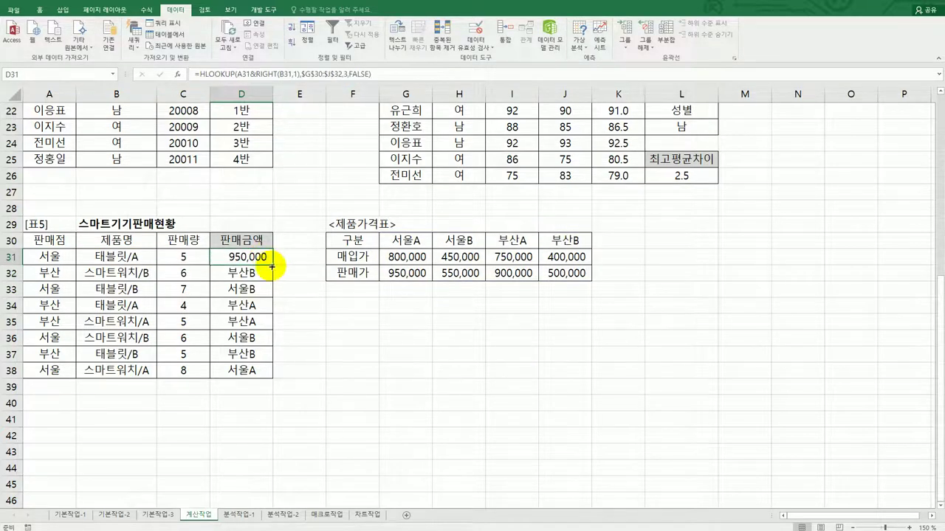
{"action": "left_click_drag", "start_coordinate": [272, 264], "coordinate": [259, 377]}
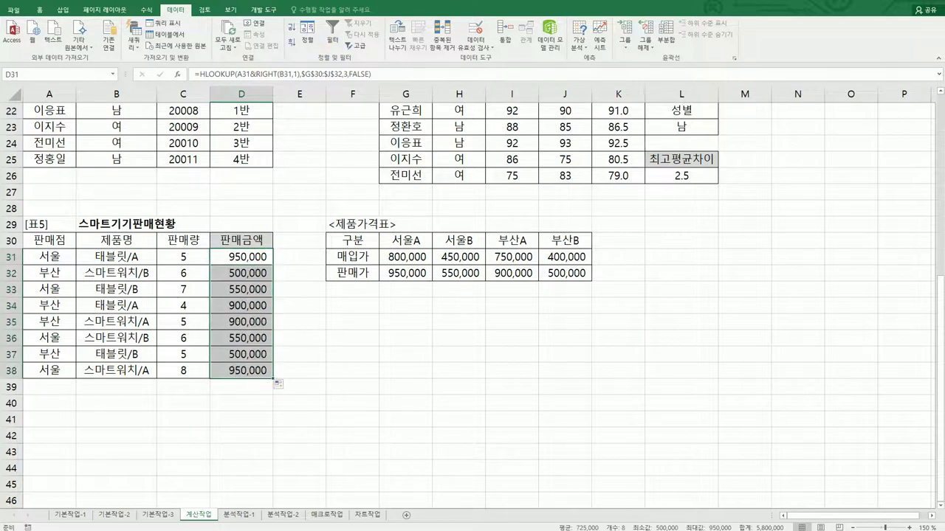
- Check question 5 in the exam document, multiply the D31 HLOOKUP by the 판매량 in C31, and fill it down to D38
{"action": "key", "text": "alt+Tab"}
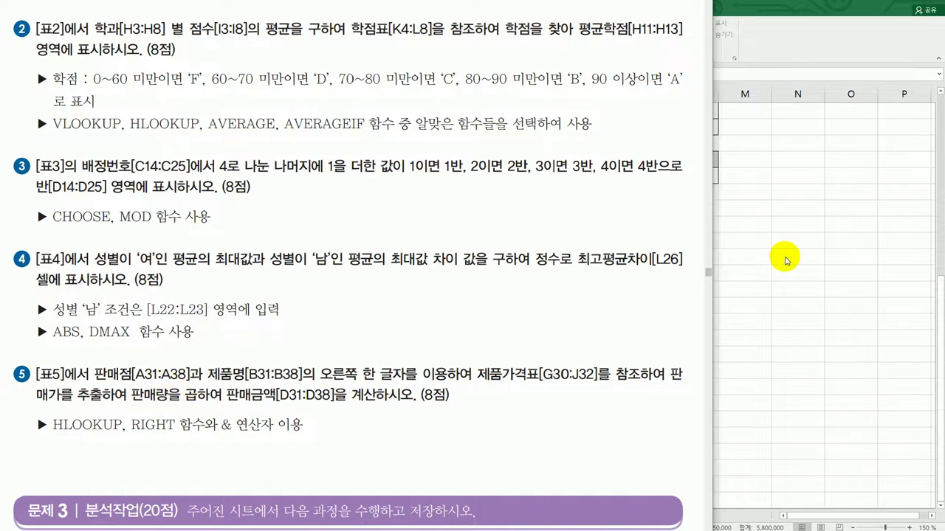
{"action": "key", "text": "alt+Tab"}
{"action": "left_click", "coordinate": [266, 257]}
{"action": "double_click", "coordinate": [266, 257]}
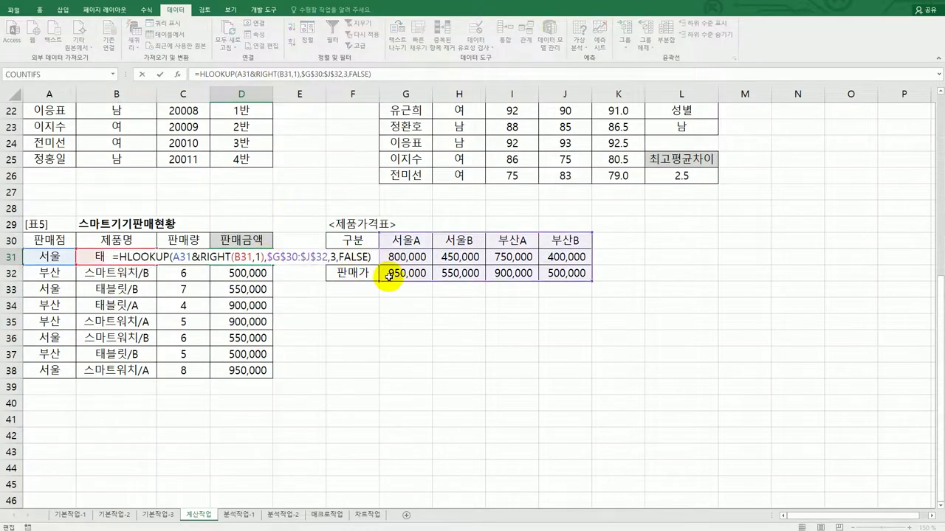
{"action": "type", "text": "*"}
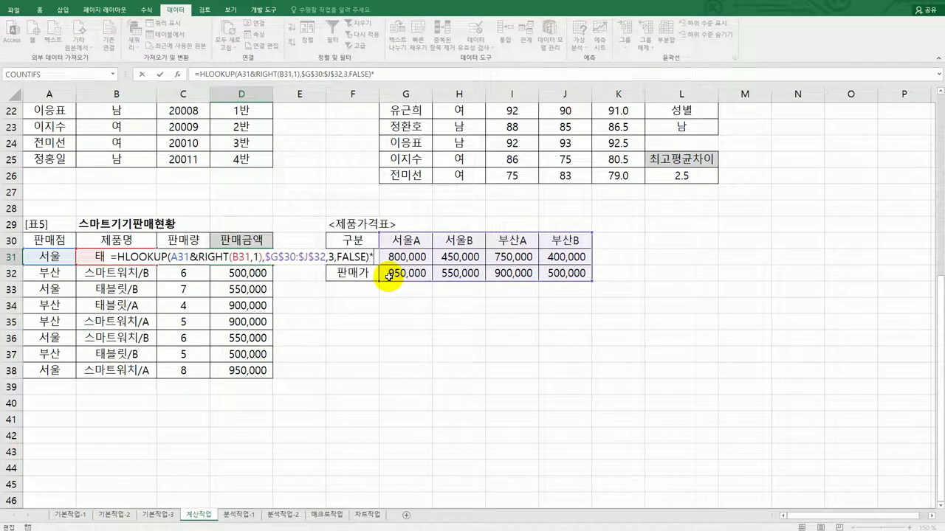
{"action": "type", "text": "c"}
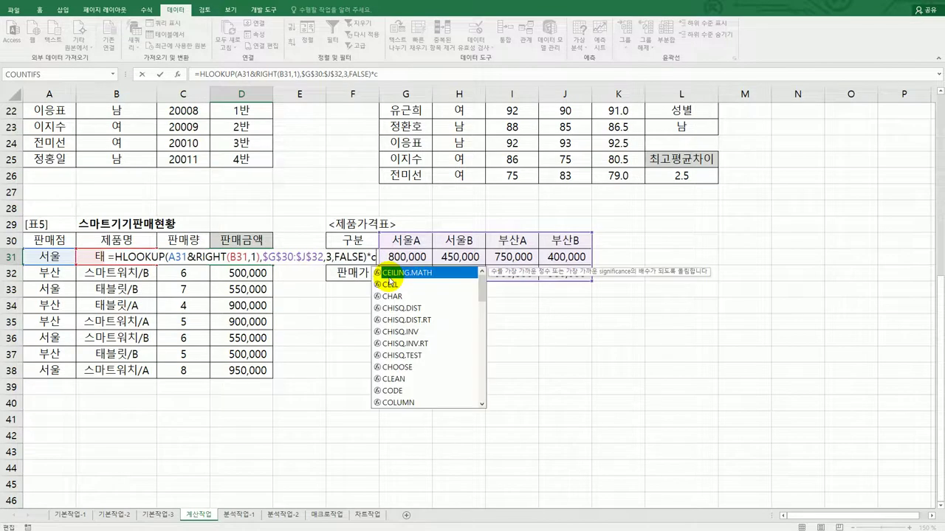
{"action": "type", "text": "31"}
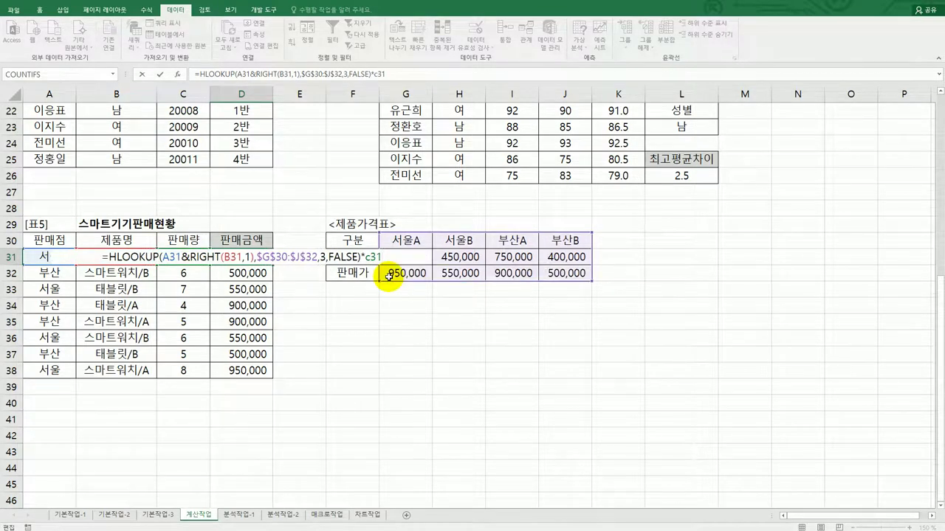
{"action": "key", "text": "ctrl+Return"}
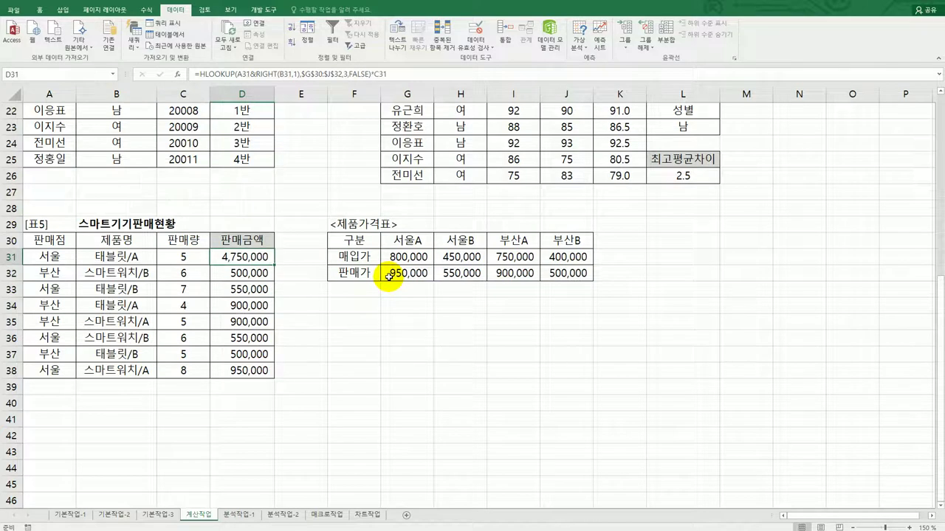
{"action": "left_click_drag", "start_coordinate": [273, 264], "coordinate": [258, 376]}
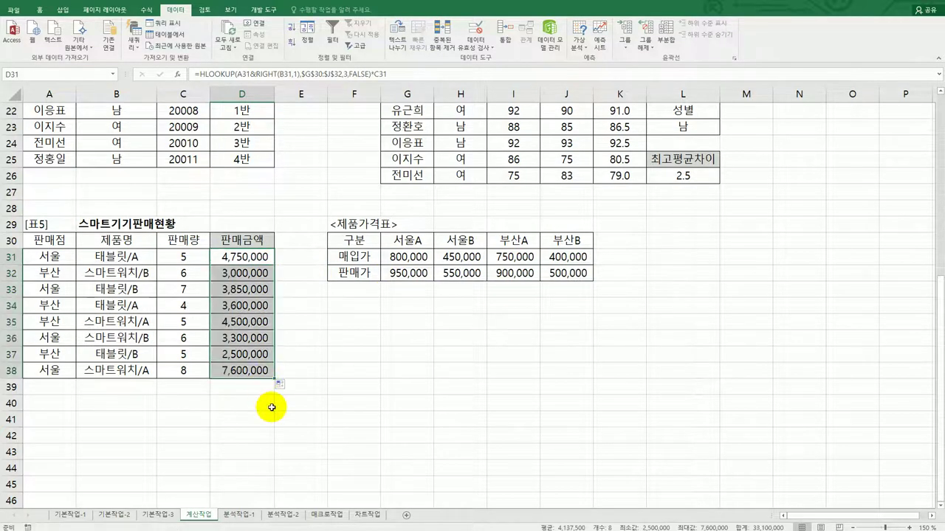
{"action": "left_click", "coordinate": [272, 407]}
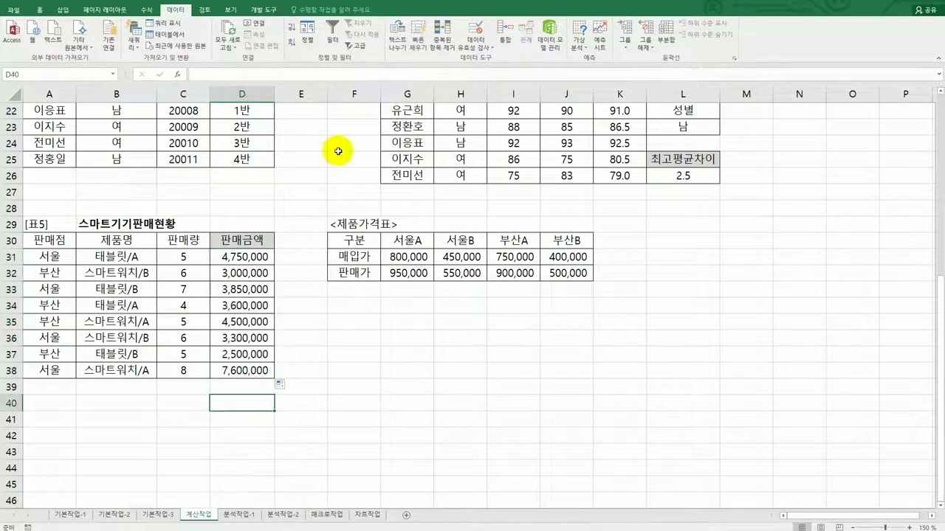
- Read the 분석작업-1 instructions in the exam document, and sort that sheet's 건강식품 판매 내역 table by 구분 in ascending order
{"action": "key", "text": "alt+Tab"}
{"action": "scroll", "coordinate": [329, 403], "scroll_direction": "down", "scroll_amount": 8}
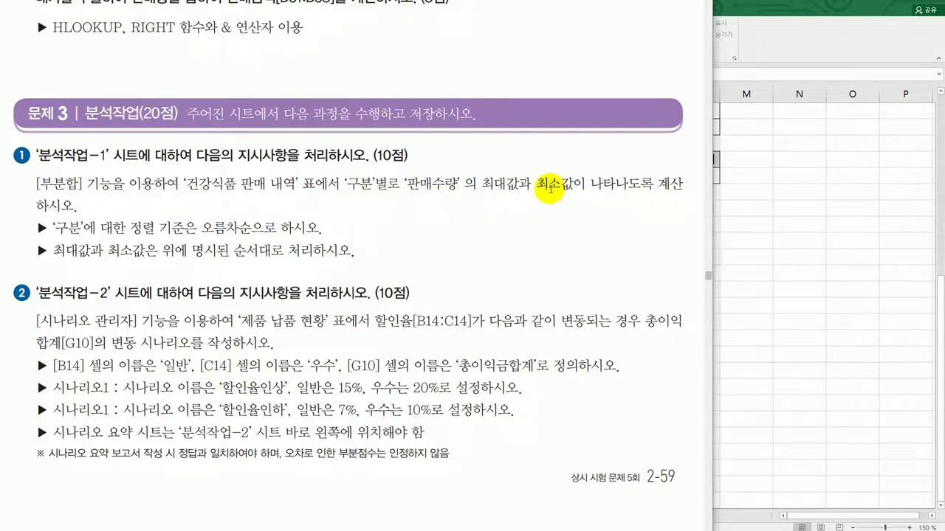
{"action": "key", "text": "alt+Tab"}
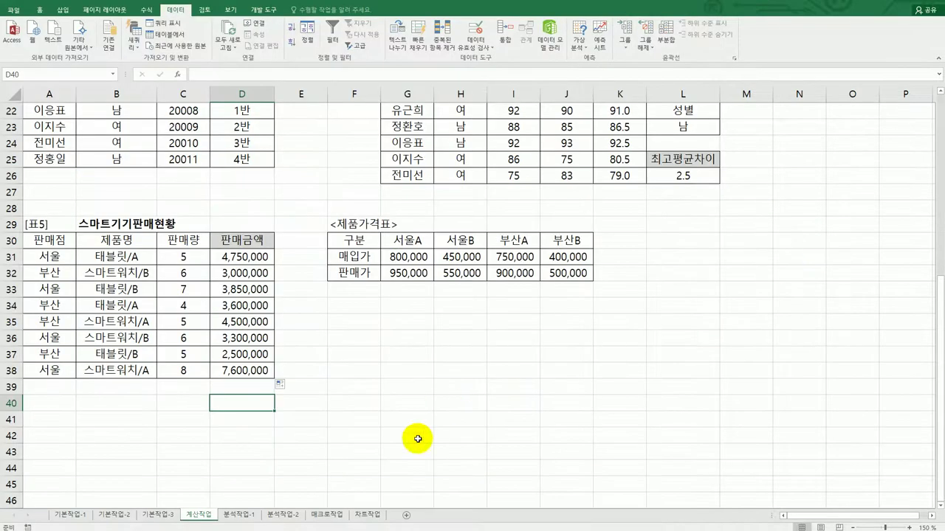
{"action": "left_click", "coordinate": [251, 514]}
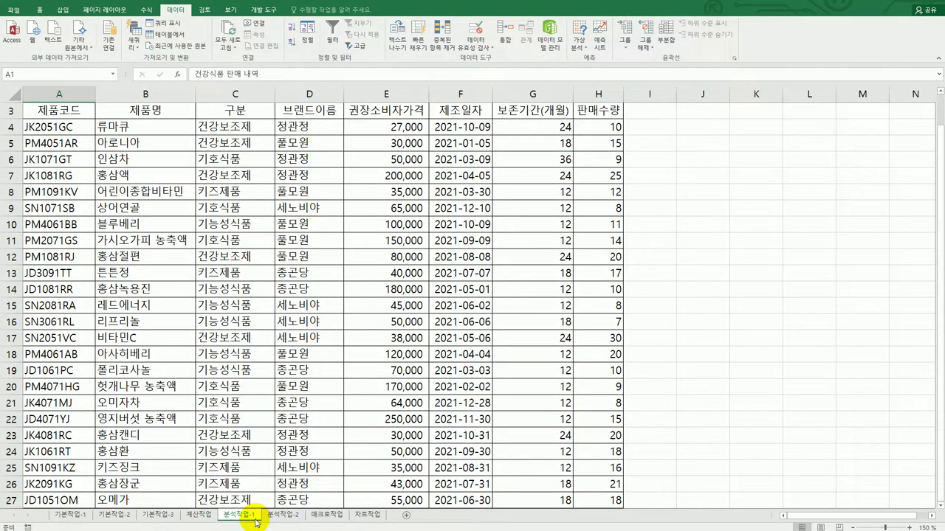
{"action": "left_click", "coordinate": [210, 113]}
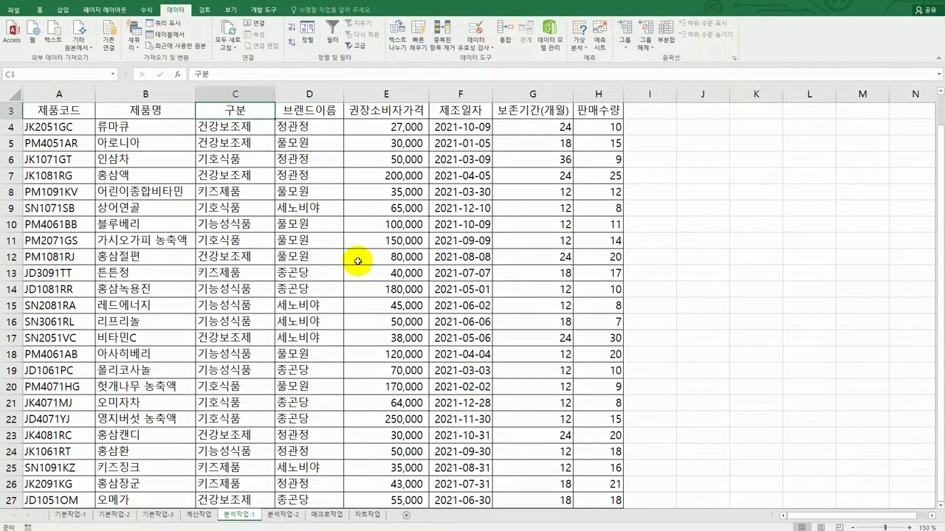
{"action": "scroll", "coordinate": [358, 262], "scroll_direction": "up", "scroll_amount": 1}
{"action": "scroll", "coordinate": [358, 262], "scroll_direction": "up", "scroll_amount": 1}
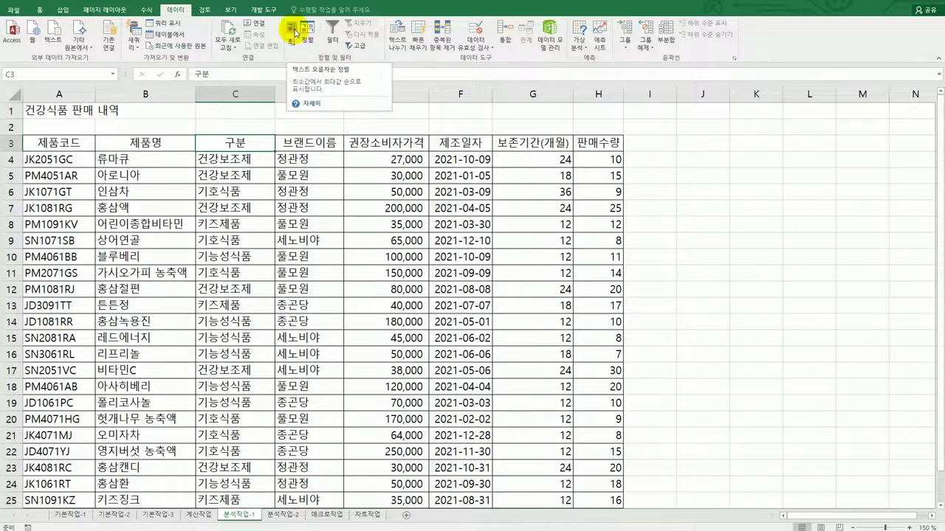
{"action": "left_click", "coordinate": [293, 29]}
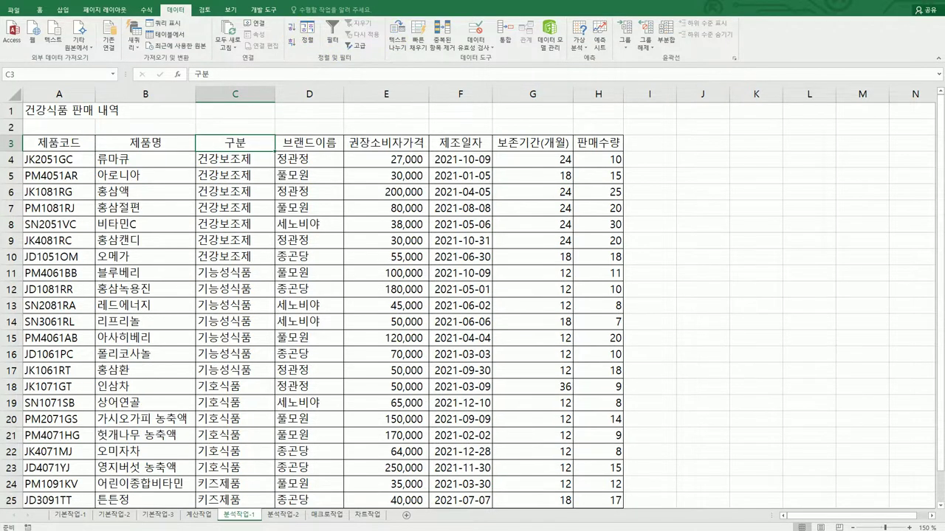
- Add a subtotal to the 건강식품 판매 내역 table, grouped by 구분, showing the 최대값 of 판매수량
{"action": "key", "text": "alt+Tab"}
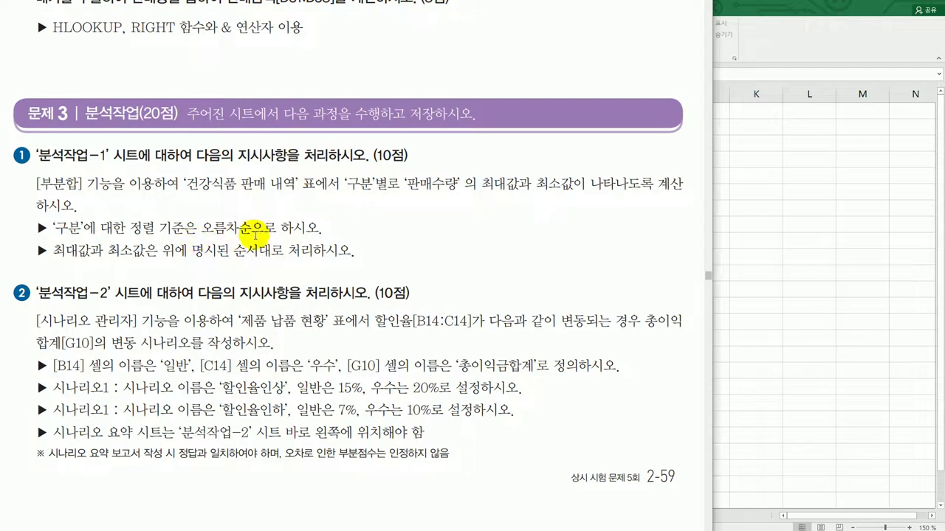
{"action": "key", "text": "alt+Tab"}
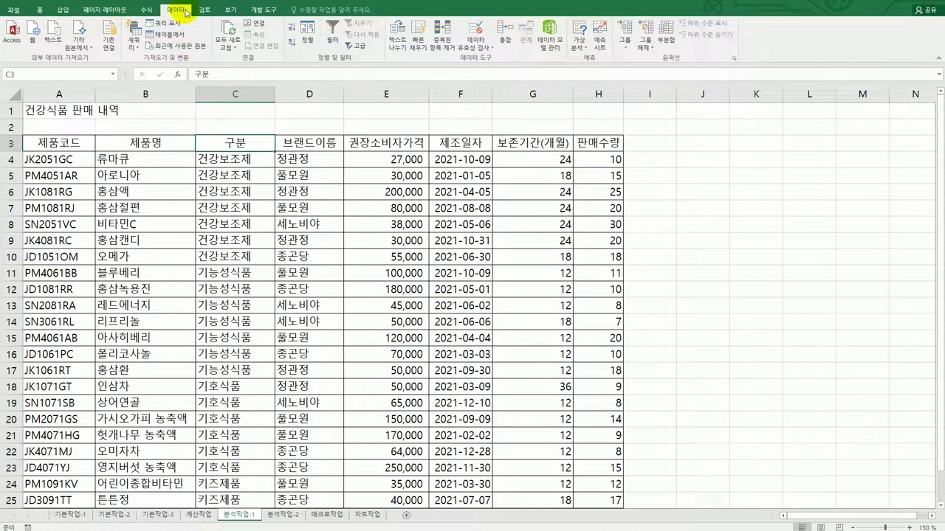
{"action": "left_click", "coordinate": [667, 31]}
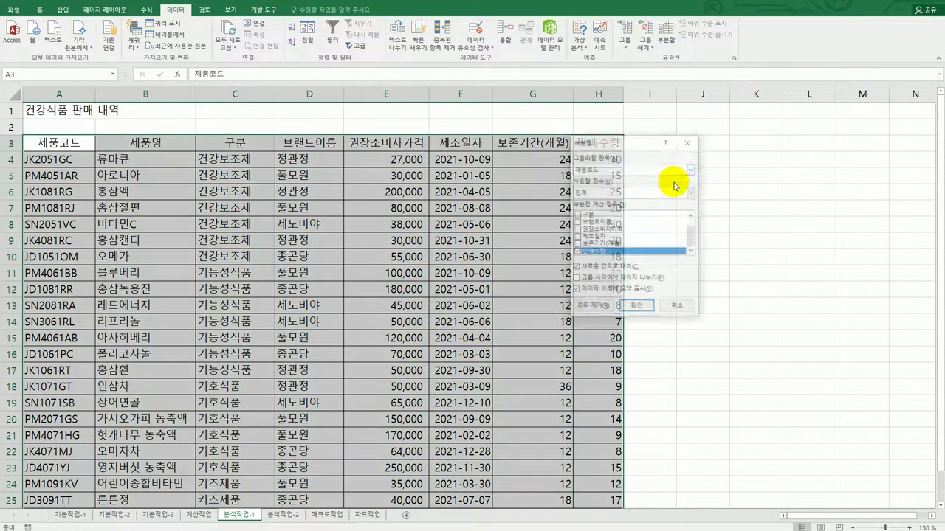
{"action": "left_click_drag", "start_coordinate": [632, 137], "coordinate": [751, 161]}
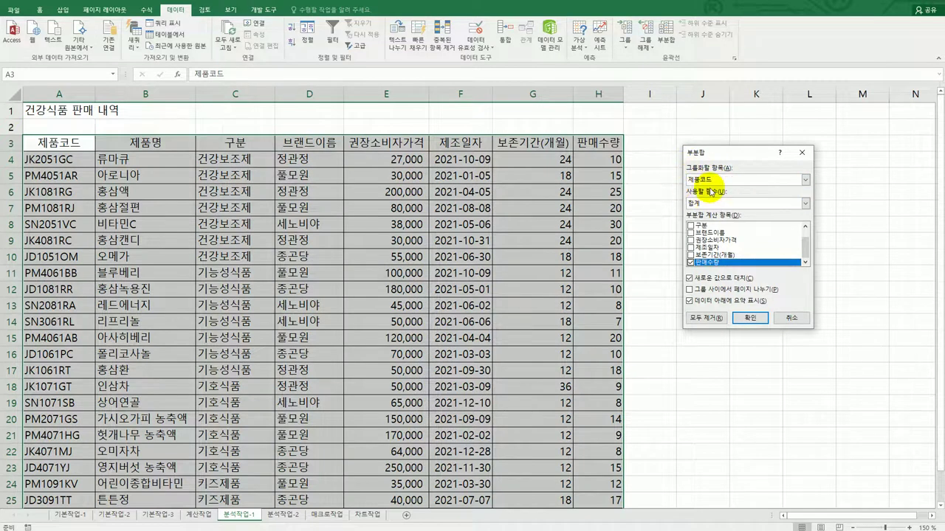
{"action": "left_click", "coordinate": [805, 179]}
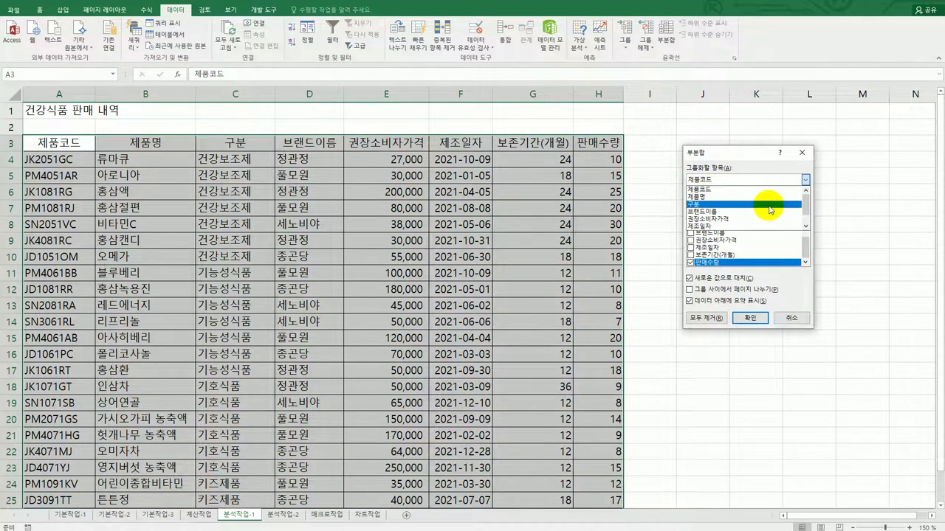
{"action": "left_click", "coordinate": [769, 204]}
{"action": "key", "text": "alt+Tab"}
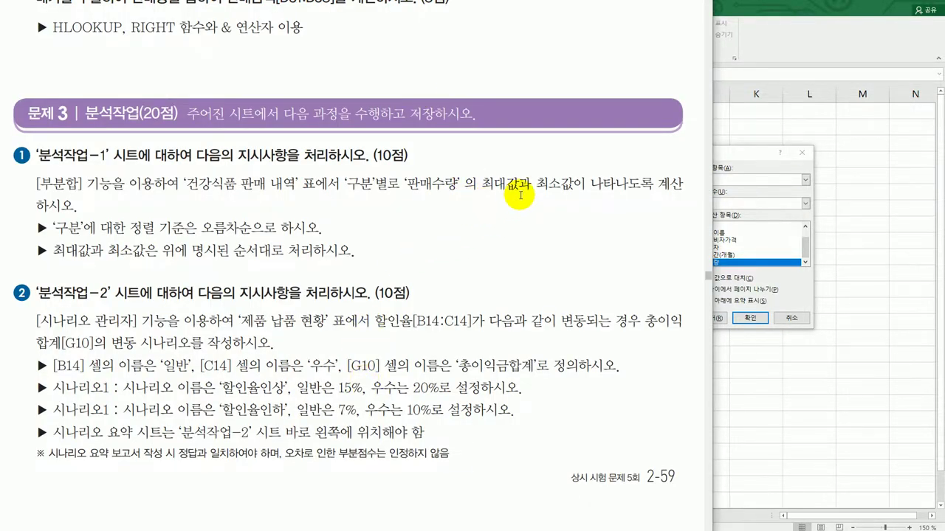
{"action": "left_click", "coordinate": [776, 162]}
{"action": "left_click", "coordinate": [745, 207]}
{"action": "left_click", "coordinate": [739, 235]}
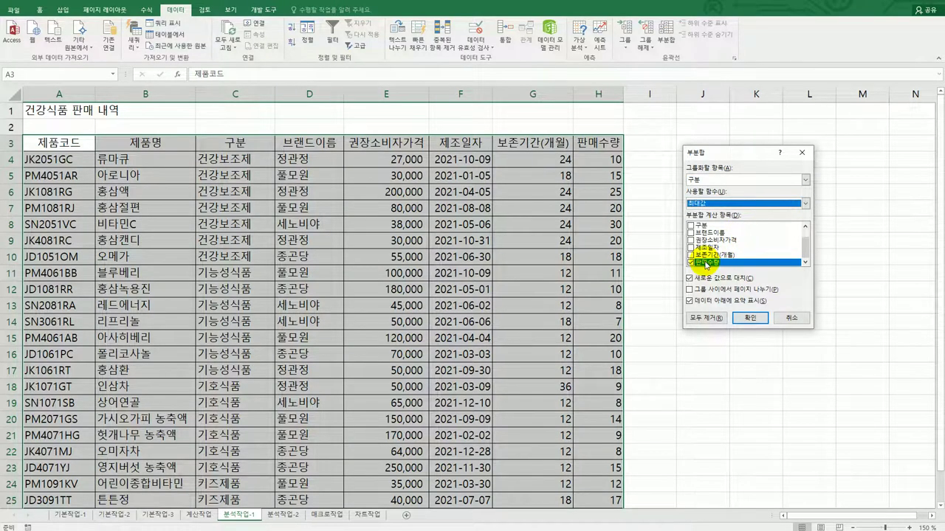
{"action": "left_click", "coordinate": [748, 317]}
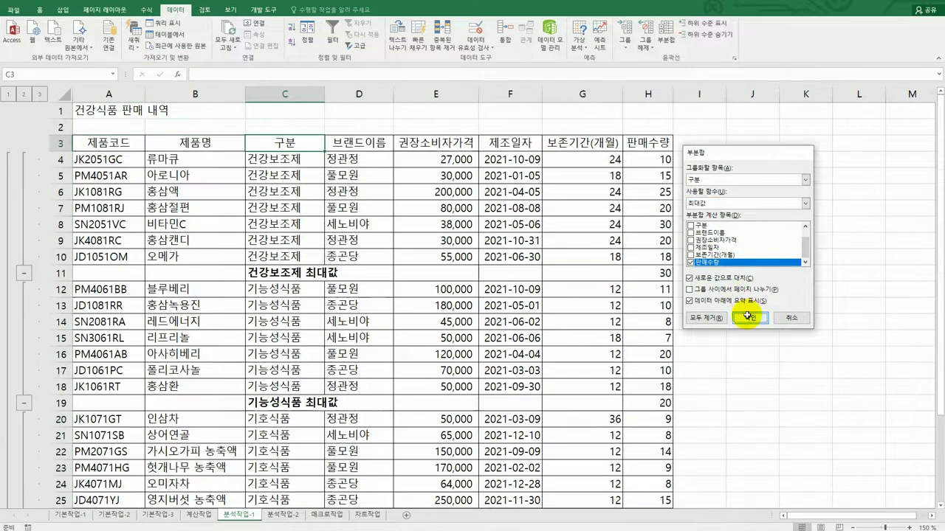
- Add a second subtotal by 구분 showing the 최소값 of 판매수량, with 새로운 값으로 대치 turned off
{"action": "left_click", "coordinate": [668, 38]}
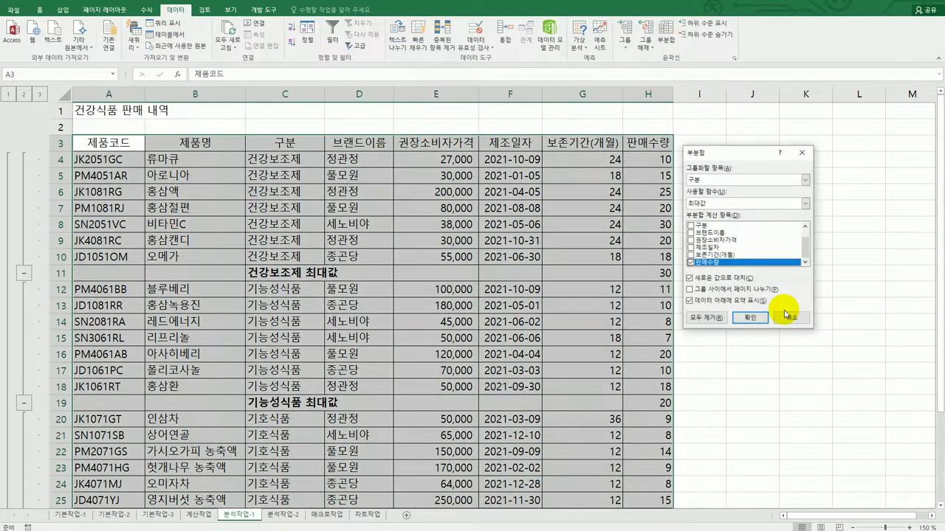
{"action": "left_click", "coordinate": [756, 203]}
{"action": "left_click", "coordinate": [753, 242]}
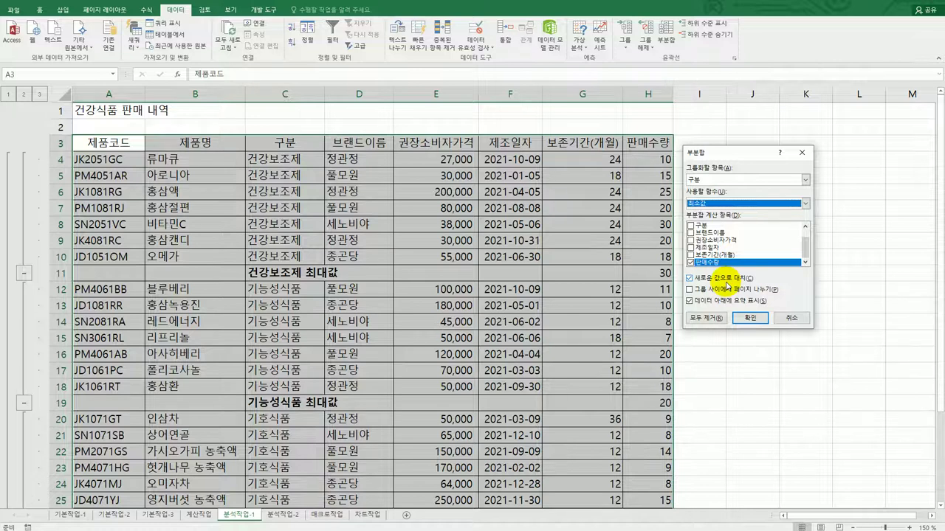
{"action": "left_click", "coordinate": [727, 280]}
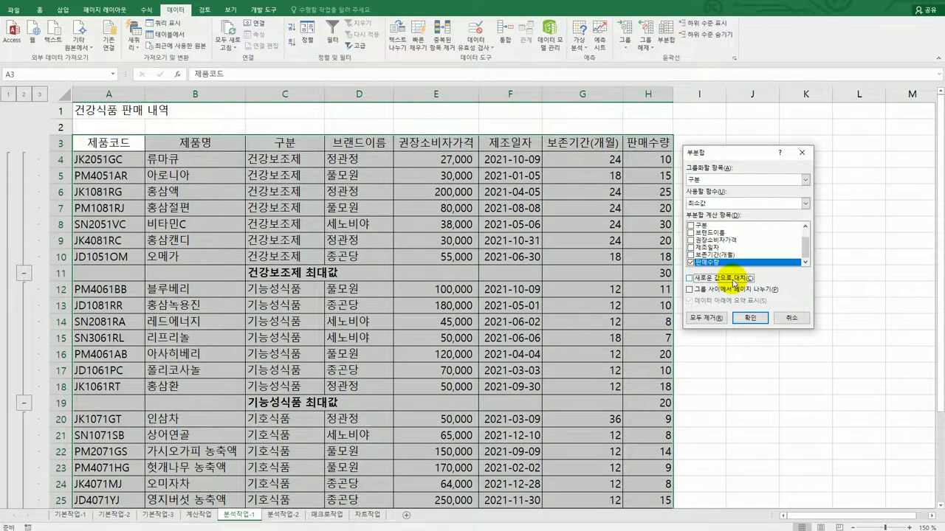
{"action": "left_click", "coordinate": [749, 317]}
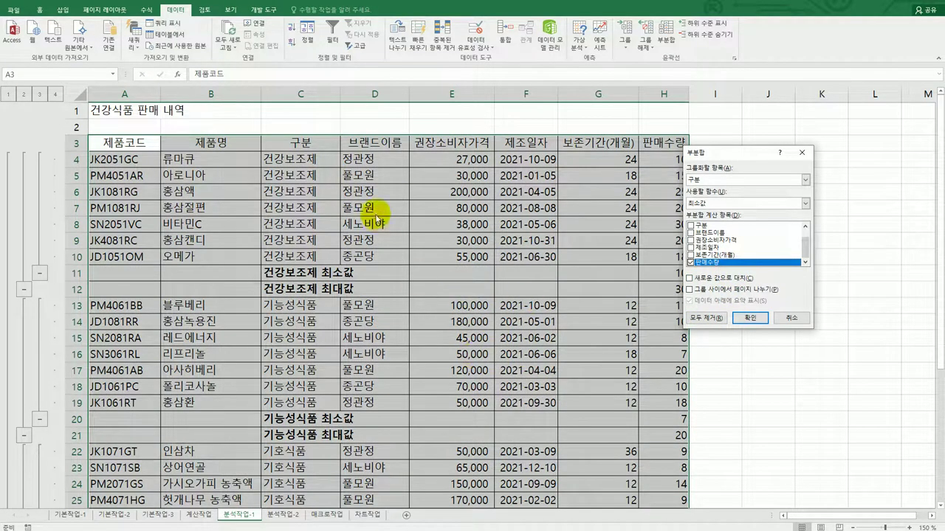
{"action": "left_click", "coordinate": [791, 316]}
{"action": "left_click", "coordinate": [792, 319]}
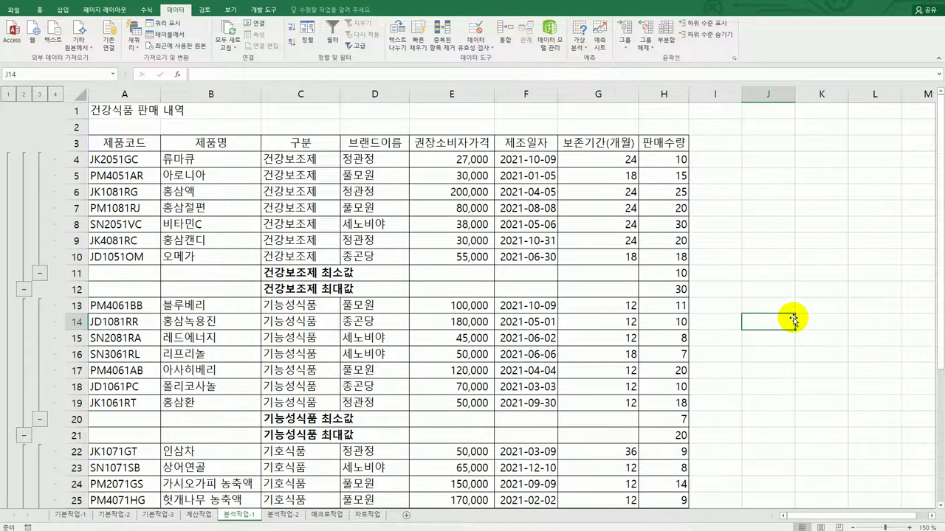
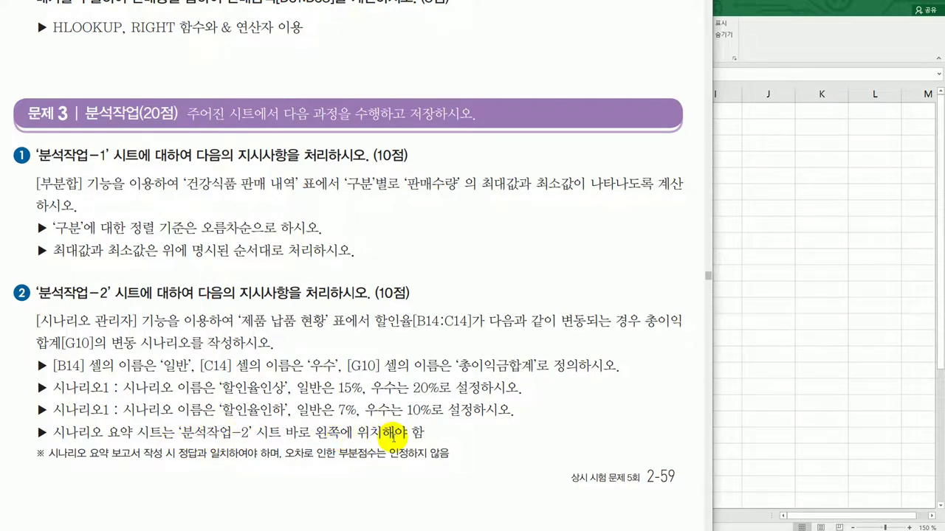
- On the 분석작업-2 sheet, define the name 일반 for cell B14
{"action": "left_click", "coordinate": [823, 300]}
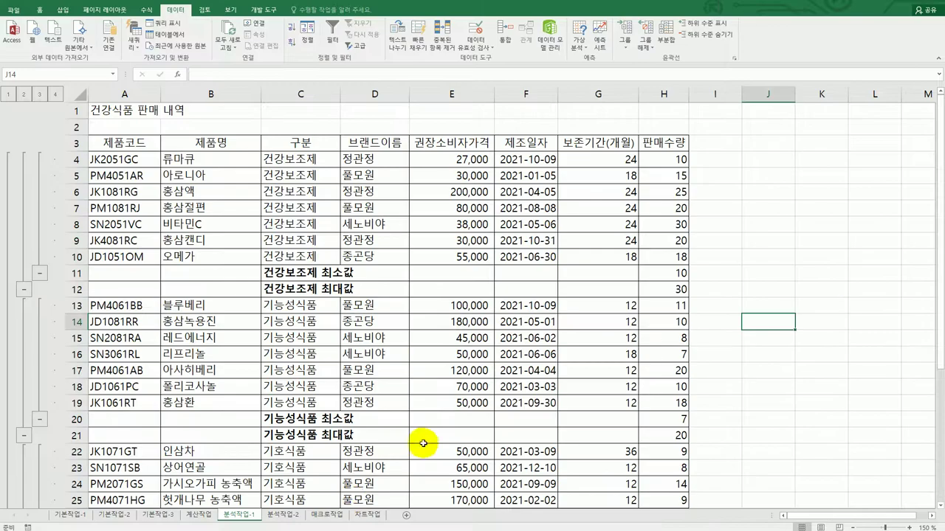
{"action": "left_click", "coordinate": [302, 517]}
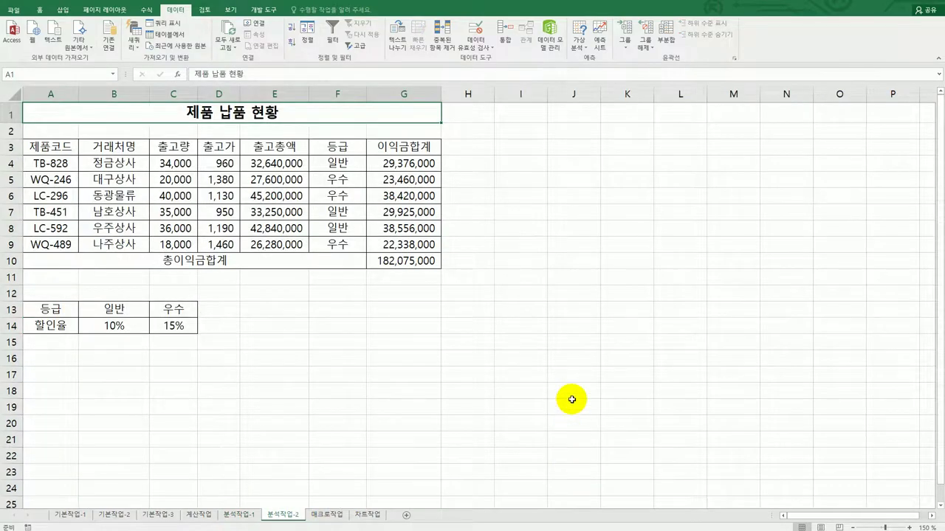
{"action": "left_click", "coordinate": [127, 326]}
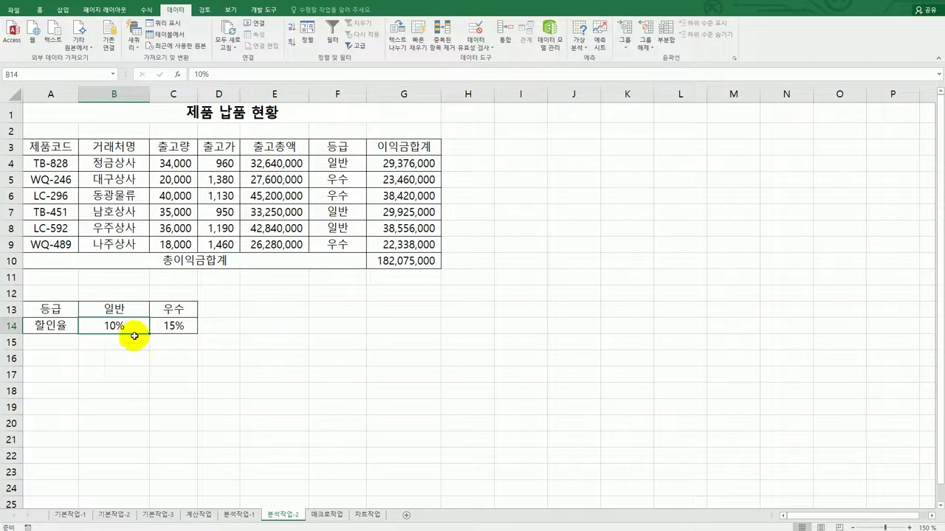
{"action": "left_click", "coordinate": [34, 74]}
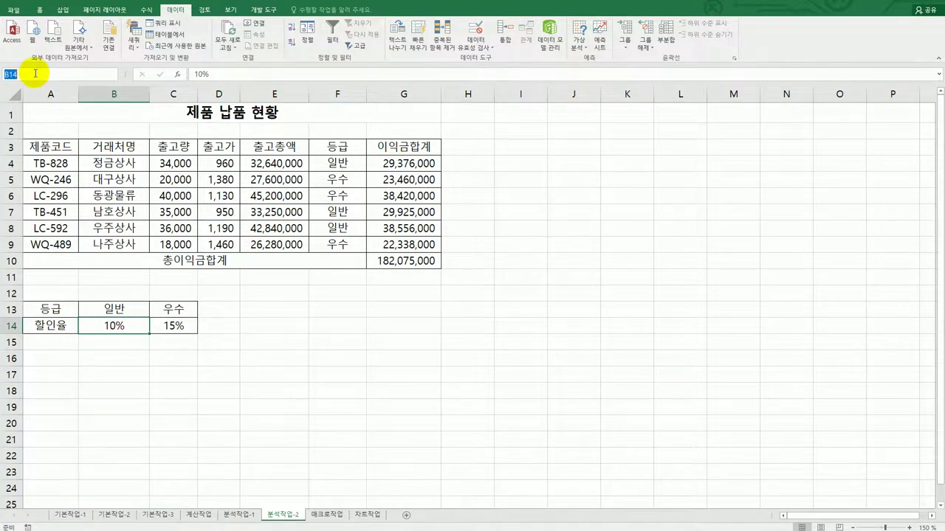
{"action": "type", "text": "d"}
{"action": "key", "text": "BackSpace"}
{"action": "type", "text": "일반"}
{"action": "key", "text": "Return"}
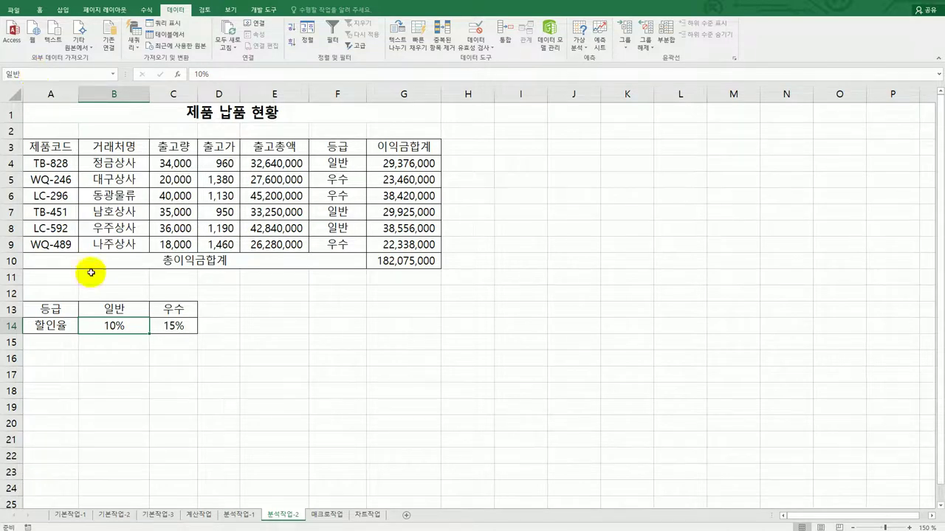
- Define the name 우수 for cell C14
{"action": "left_click", "coordinate": [175, 325]}
{"action": "left_click", "coordinate": [43, 72]}
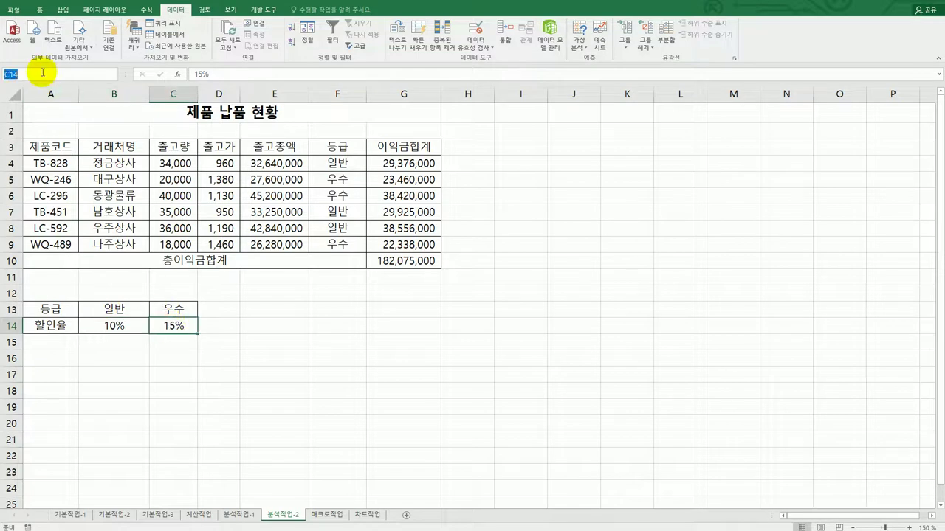
{"action": "type", "text": "우수"}
{"action": "key", "text": "Return"}
- Define the name 총이익금합계 for cell G10
{"action": "left_click", "coordinate": [377, 260]}
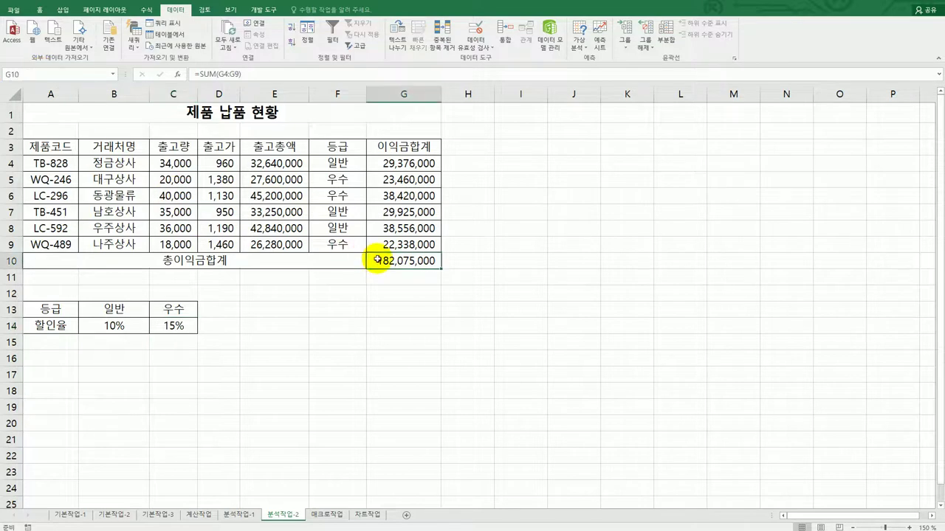
{"action": "left_click", "coordinate": [75, 74]}
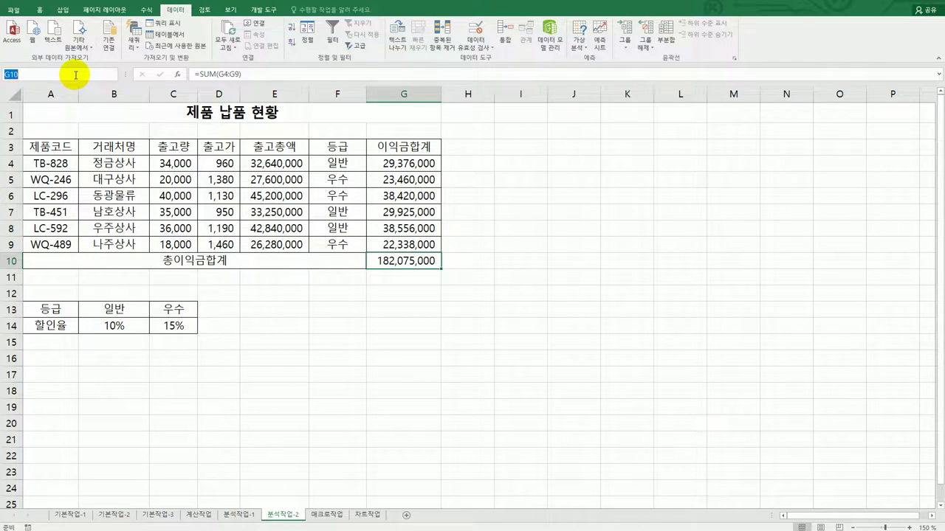
{"action": "type", "text": "총이익금합계"}
{"action": "key", "text": "Return"}
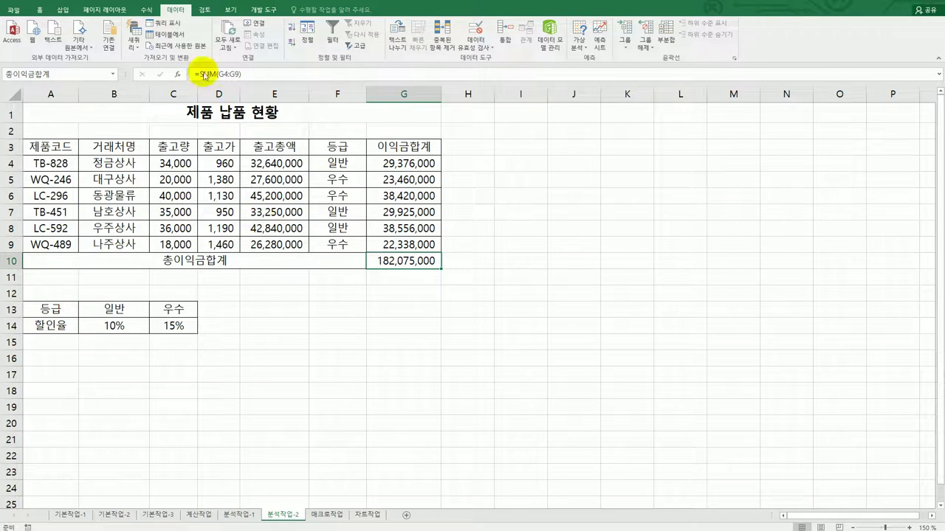
- Check the cell references of the names 일반, 우수 and 총이익금합계 in the Name Manager
{"action": "left_click", "coordinate": [146, 10]}
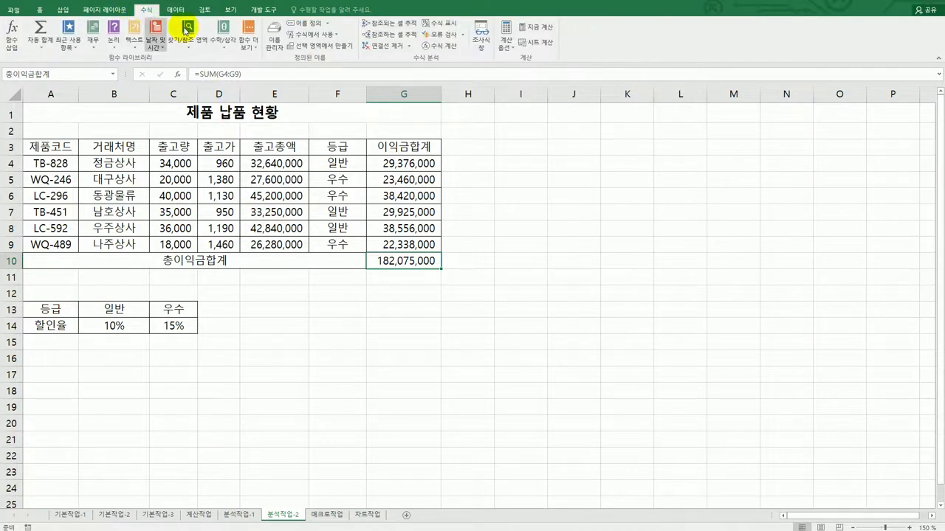
{"action": "left_click", "coordinate": [274, 40]}
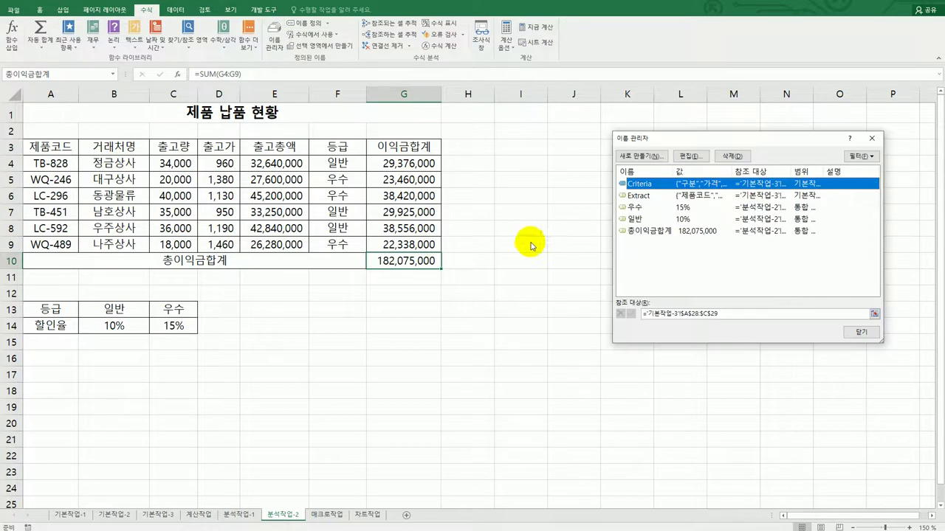
{"action": "left_click", "coordinate": [642, 219]}
{"action": "left_click", "coordinate": [644, 207]}
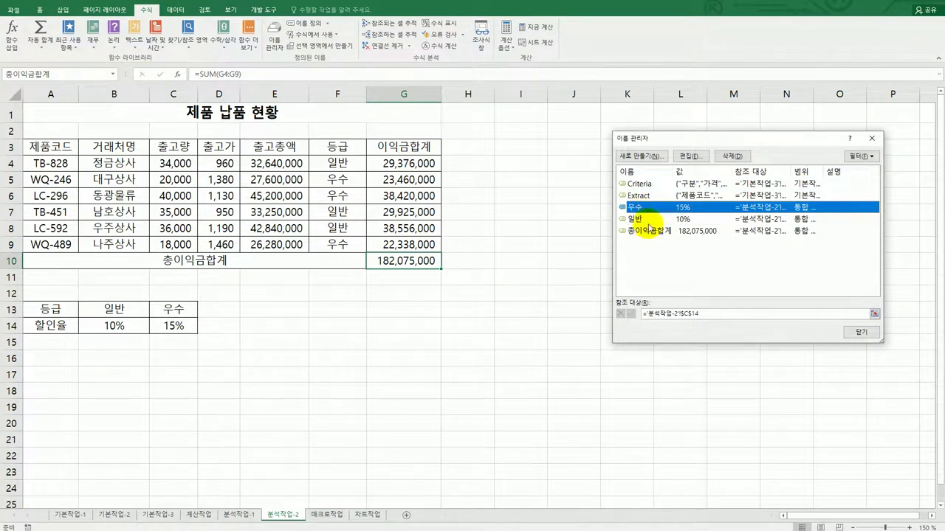
{"action": "left_click", "coordinate": [649, 231]}
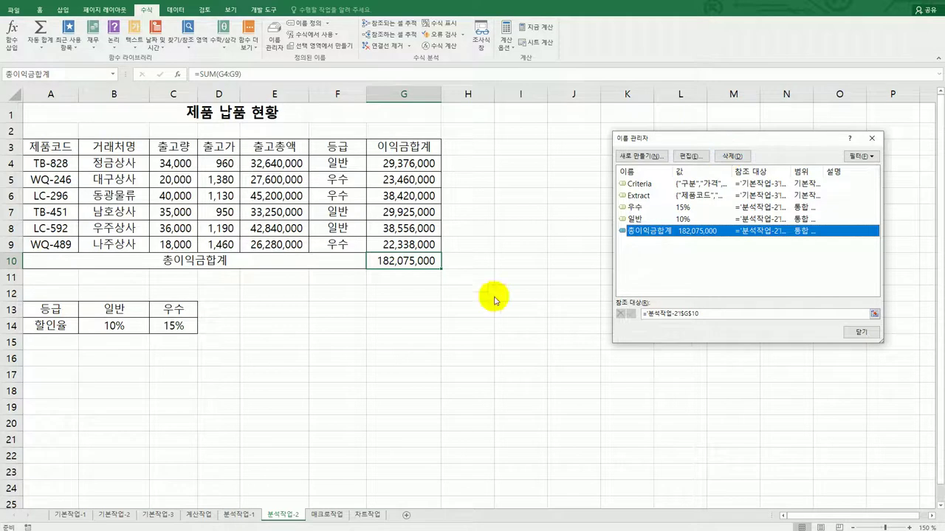
{"action": "left_click", "coordinate": [856, 332]}
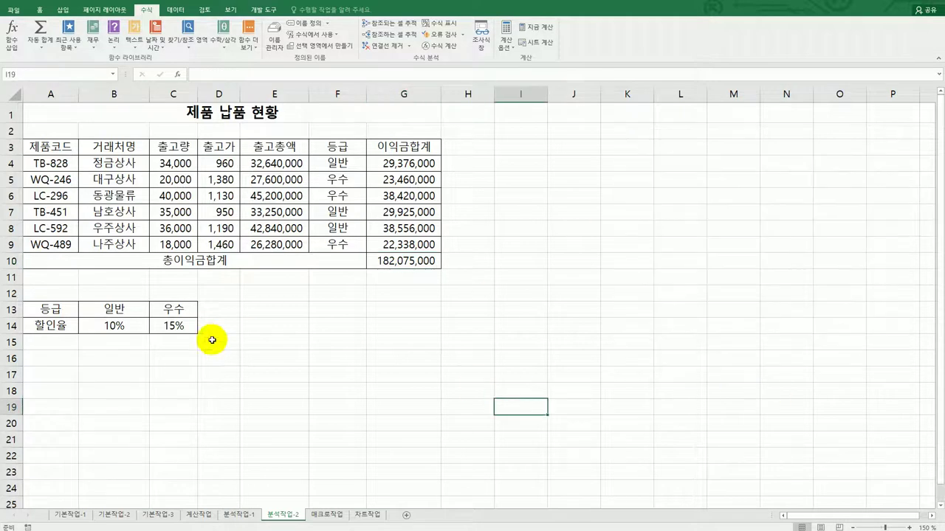
- Add a scenario named 할인율인상 with the discount rate cells B14:C14 as changing cells and no comment
{"action": "left_click_drag", "start_coordinate": [118, 326], "coordinate": [168, 326]}
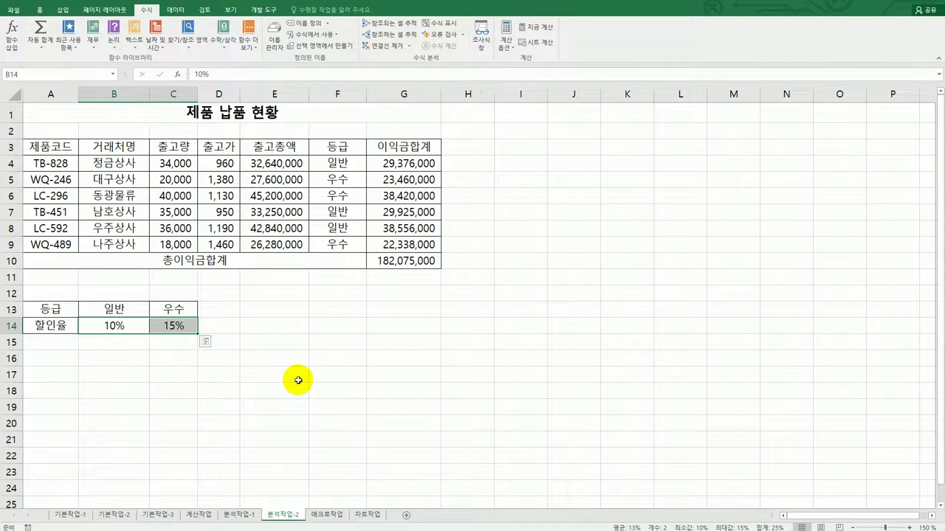
{"action": "left_click", "coordinate": [174, 11]}
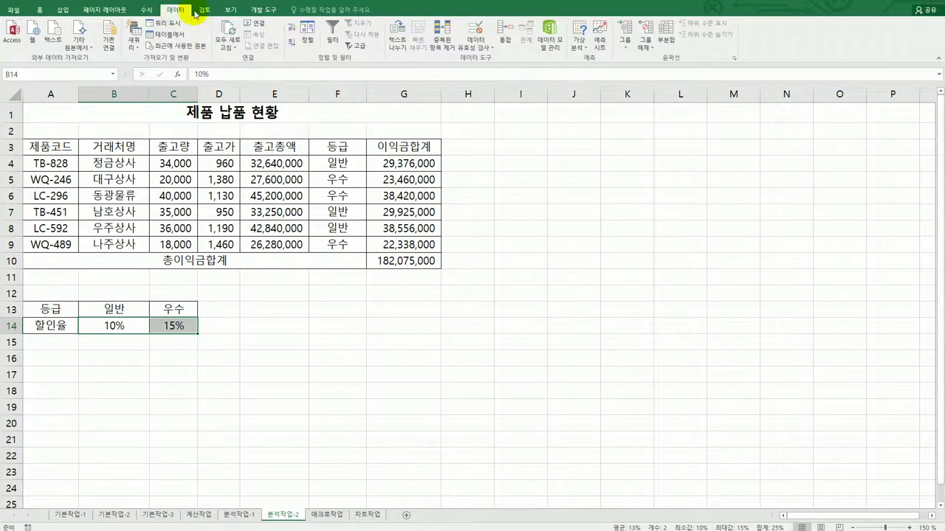
{"action": "left_click", "coordinate": [580, 43]}
{"action": "left_click", "coordinate": [610, 59]}
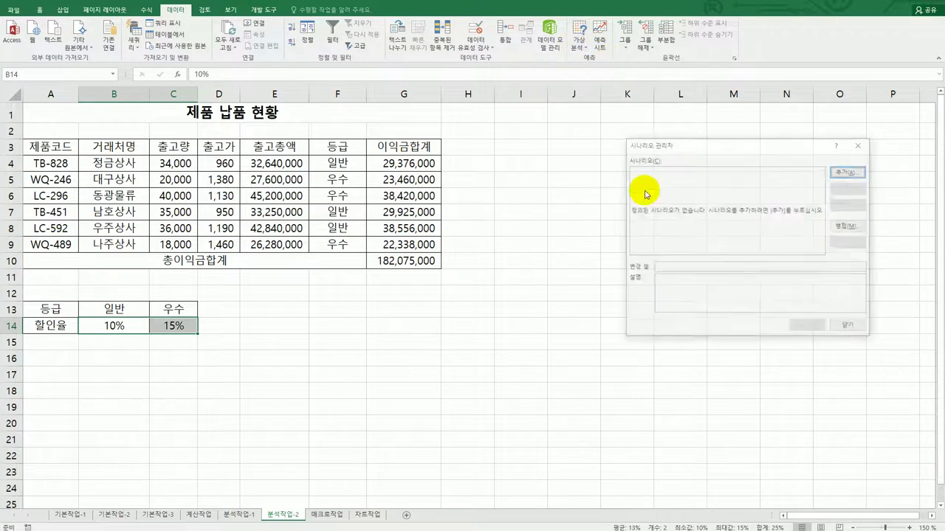
{"action": "left_click_drag", "start_coordinate": [687, 152], "coordinate": [618, 168]}
{"action": "left_click", "coordinate": [770, 194]}
{"action": "left_click_drag", "start_coordinate": [679, 260], "coordinate": [531, 245]}
{"action": "key", "text": "Delete"}
{"action": "left_click", "coordinate": [626, 202]}
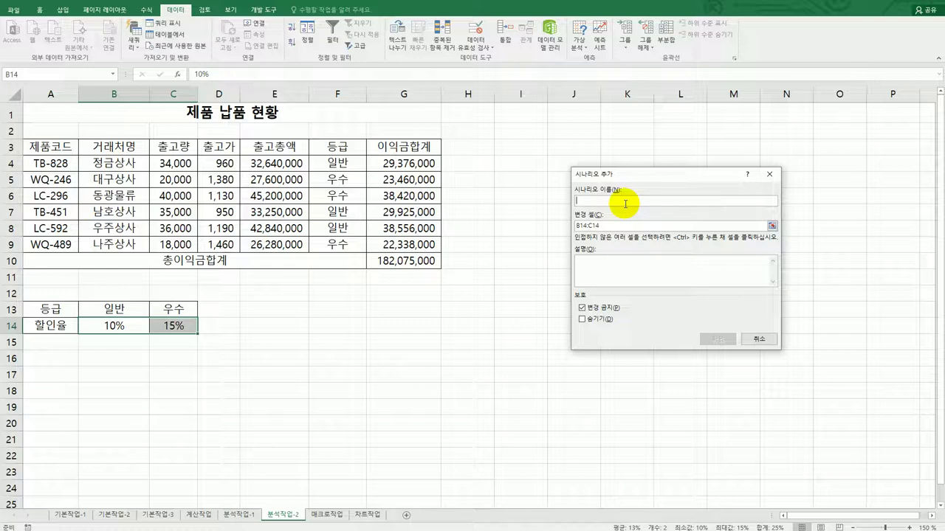
{"action": "type", "text": "ㅇ"}
{"action": "type", "text": "인율인상"}
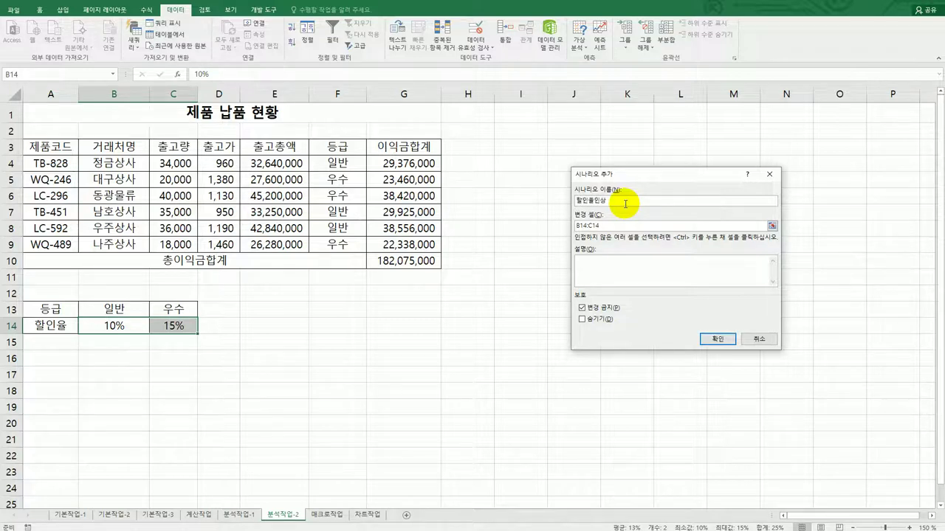
{"action": "left_click", "coordinate": [714, 340]}
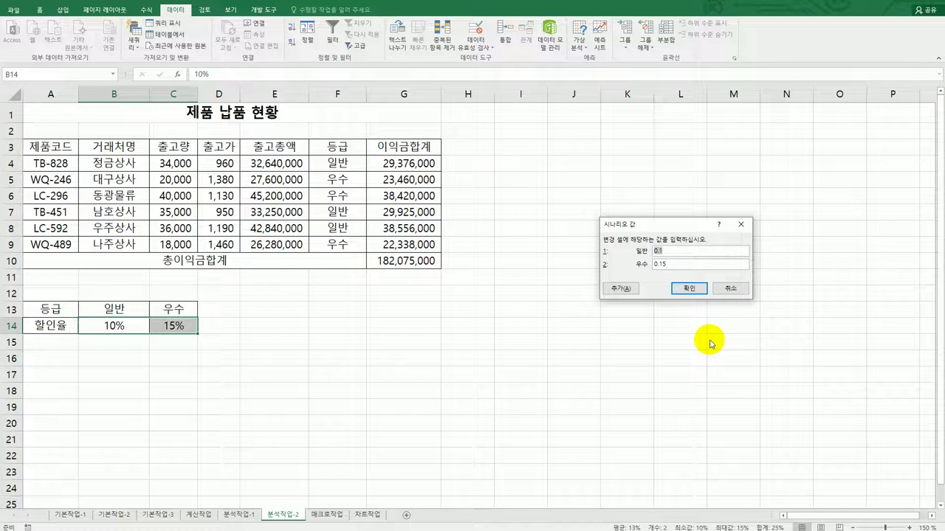
- Set the 할인율인상 scenario's values to 15% for 일반 and 20% for 우수, and continue to adding another scenario
{"action": "type", "text": "15%"}
{"action": "key", "text": "Tab"}
{"action": "type", "text": "2"}
{"action": "left_click", "coordinate": [616, 288]}
- Name the second scenario 할인율인하, leaving its comment empty and B14:C14 as changing cells
{"action": "left_click_drag", "start_coordinate": [672, 273], "coordinate": [485, 264]}
{"action": "key", "text": "Delete"}
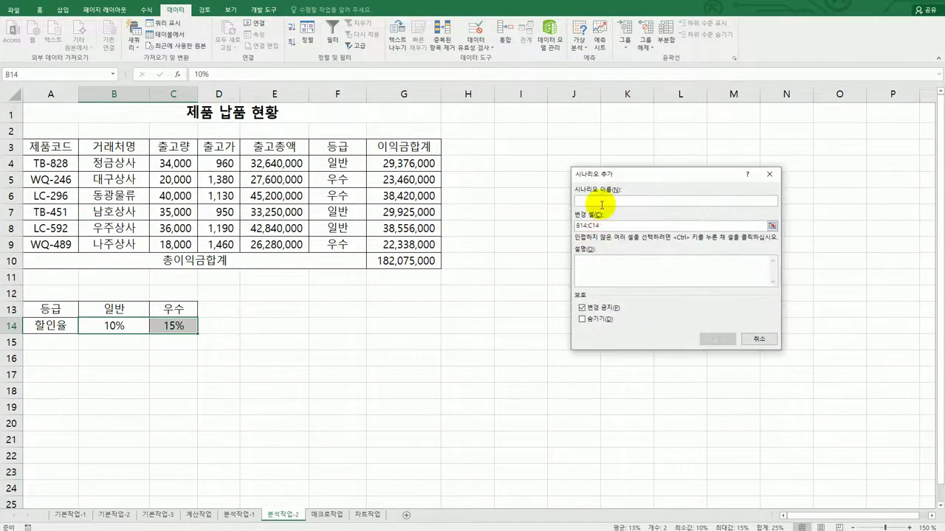
{"action": "left_click", "coordinate": [618, 200]}
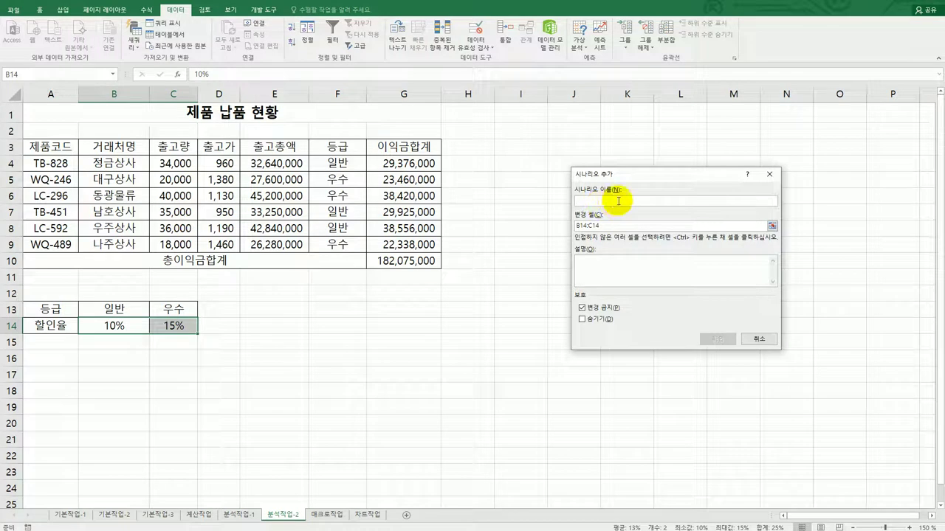
{"action": "type", "text": "할"}
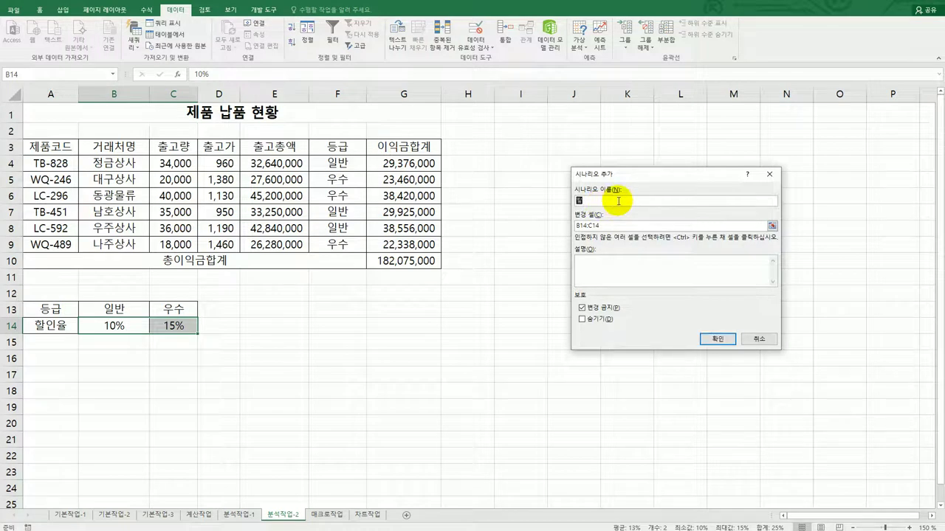
{"action": "type", "text": "인율ㅇ"}
{"action": "type", "text": "인하"}
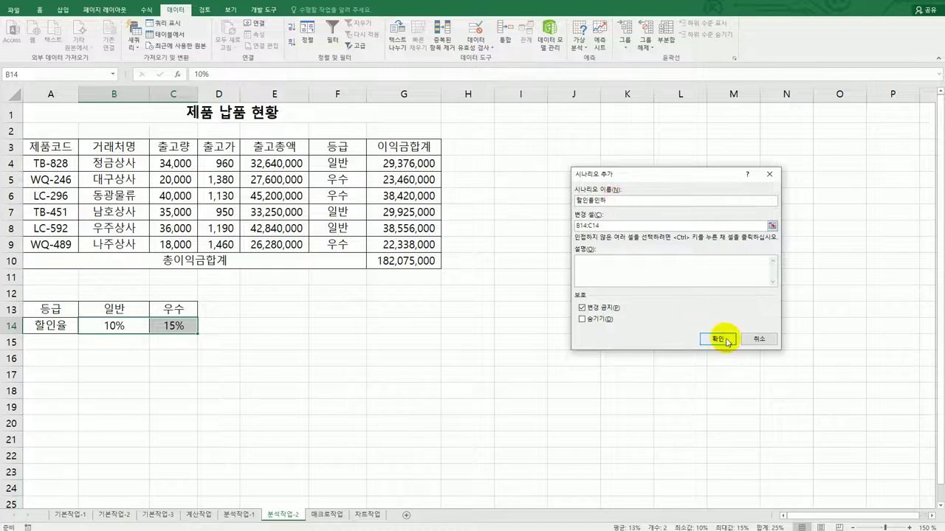
{"action": "left_click", "coordinate": [727, 345]}
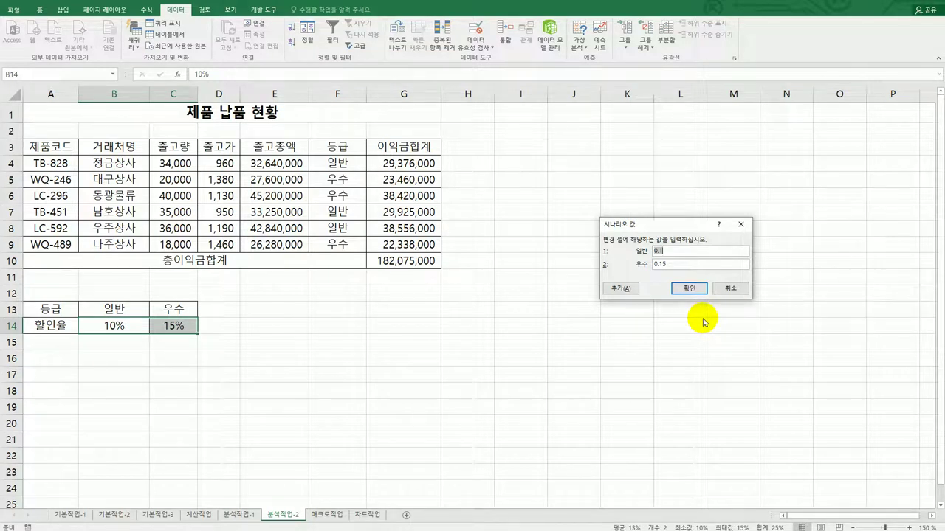
- Set the 할인율인하 scenario's values to 7% for 일반 and 10% for 우수, checking them against the exam instructions
{"action": "type", "text": "7%"}
{"action": "key", "text": "Tab"}
{"action": "type", "text": "10%"}
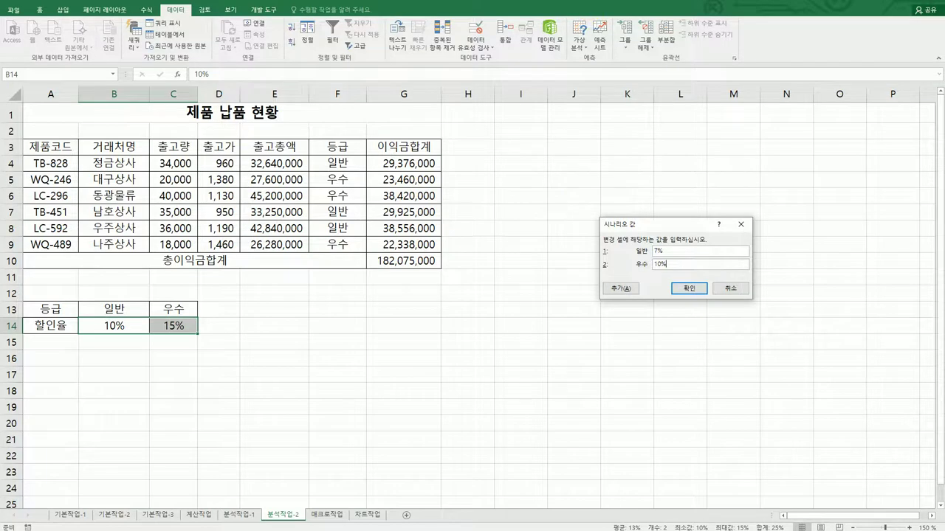
{"action": "key", "text": "alt+Tab"}
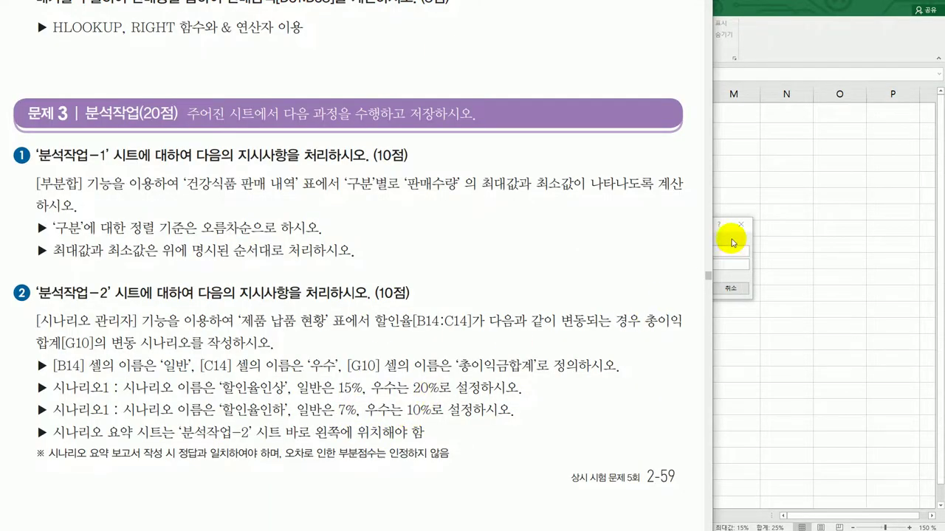
{"action": "left_click", "coordinate": [732, 242]}
{"action": "left_click", "coordinate": [689, 288]}
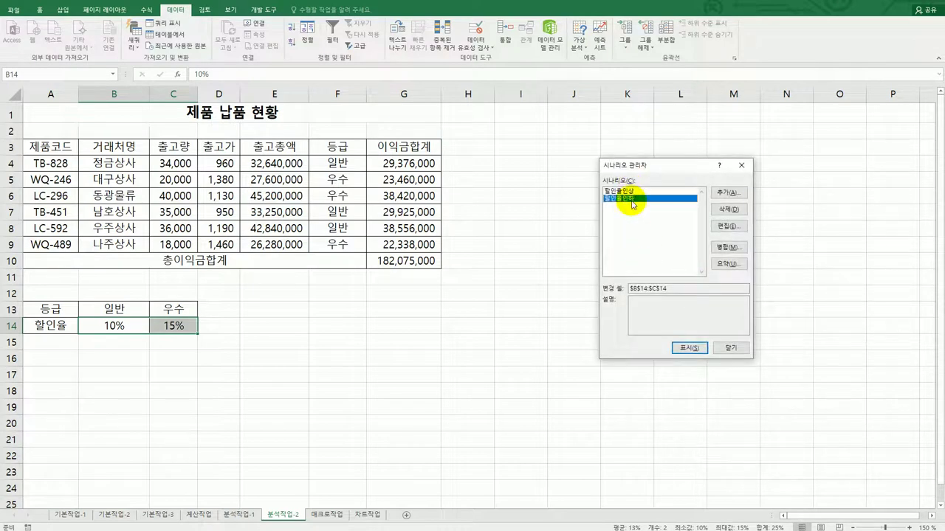
- Create a scenario summary report with G10 as the result cell and check its sheet position beside 분석작업-2
{"action": "left_click", "coordinate": [728, 264]}
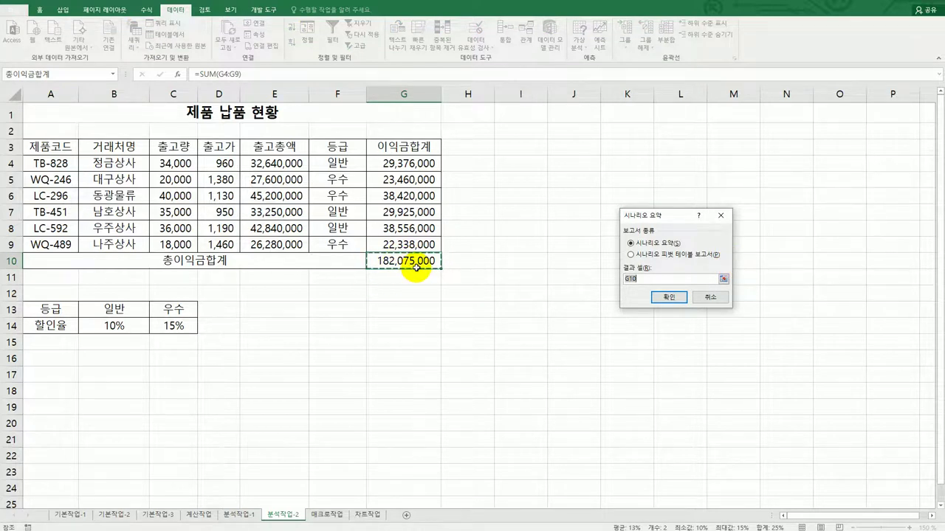
{"action": "left_click", "coordinate": [669, 296]}
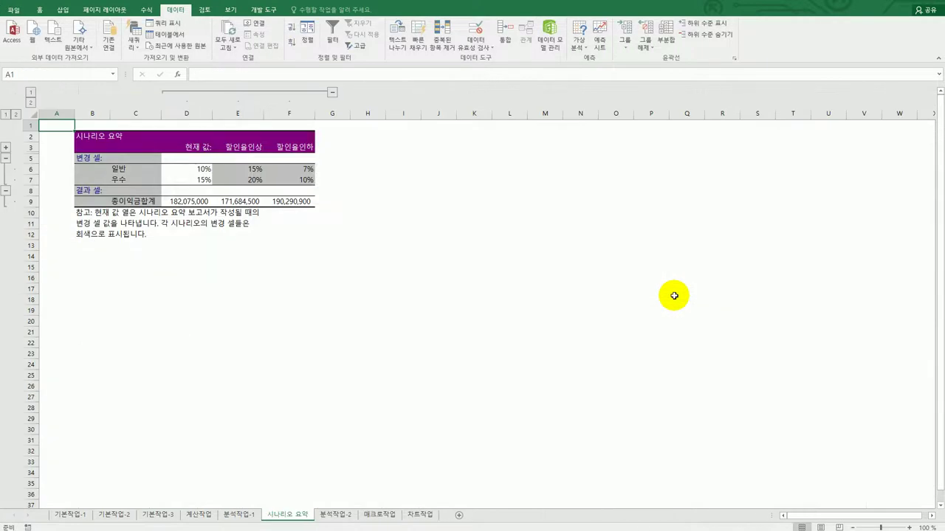
{"action": "left_click", "coordinate": [335, 516]}
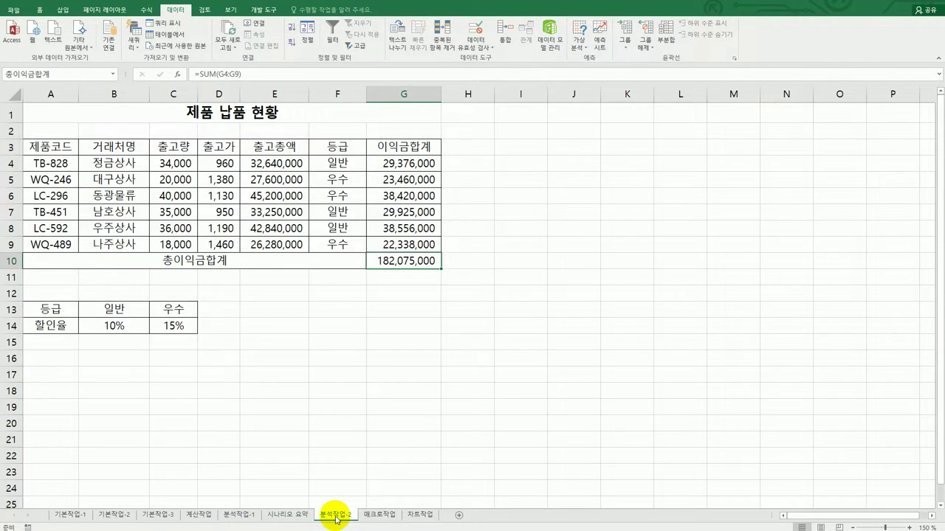
{"action": "left_click", "coordinate": [274, 520]}
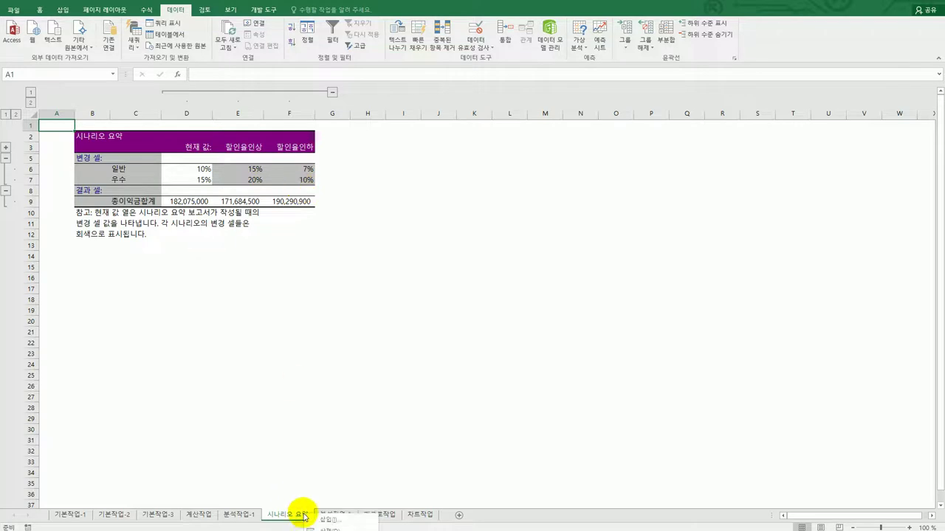
- Delete the 시나리오 요약 sheet from the workbook
{"action": "right_click", "coordinate": [304, 516]}
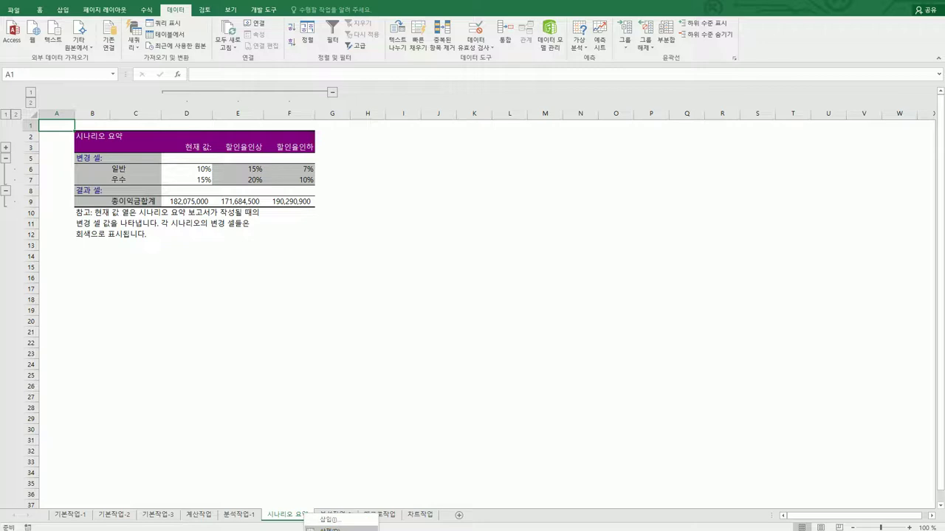
{"action": "left_click", "coordinate": [325, 530]}
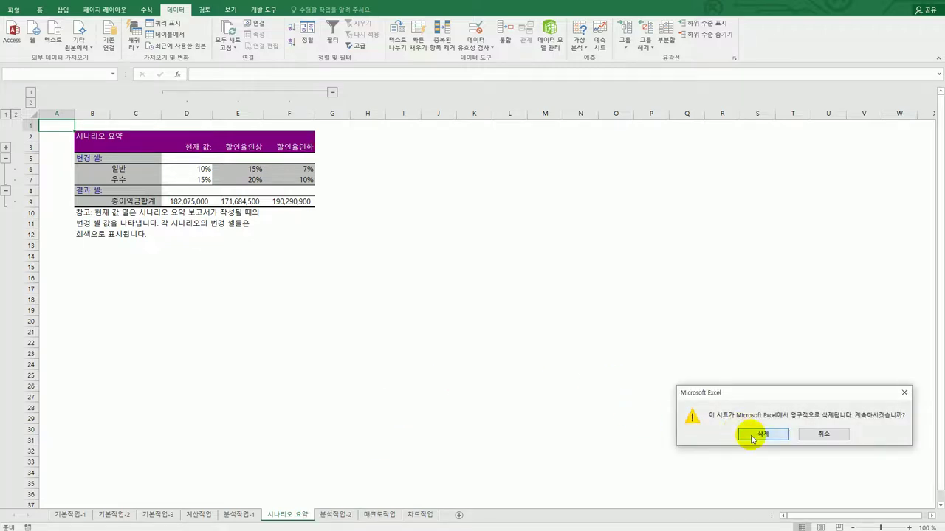
{"action": "left_click", "coordinate": [753, 440]}
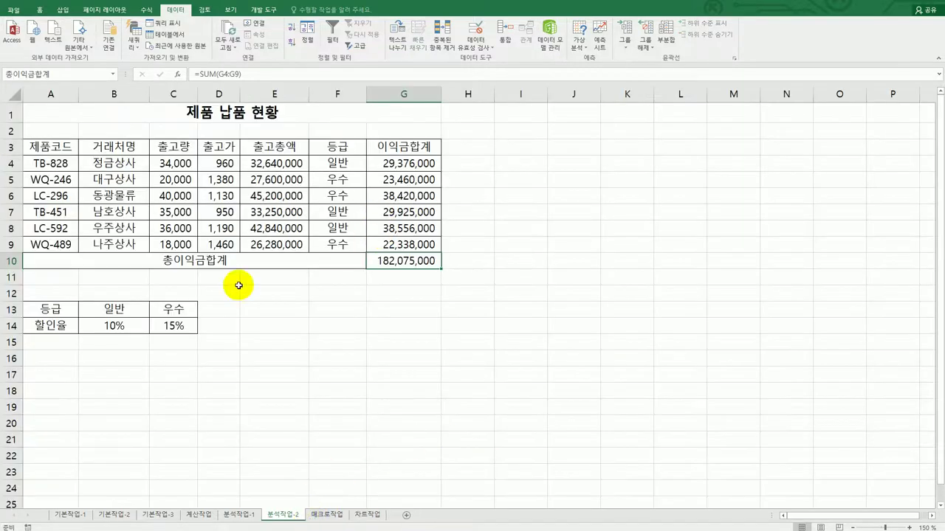
- Open the 할인율인상 scenario for editing, clear its comment, and review its 일반 and 우수 values
{"action": "left_click_drag", "start_coordinate": [116, 325], "coordinate": [162, 326]}
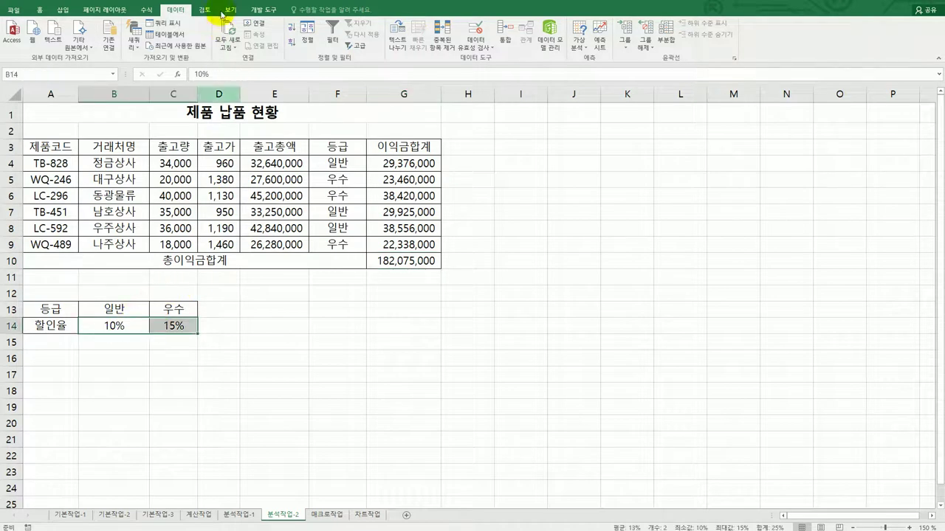
{"action": "left_click", "coordinate": [580, 44]}
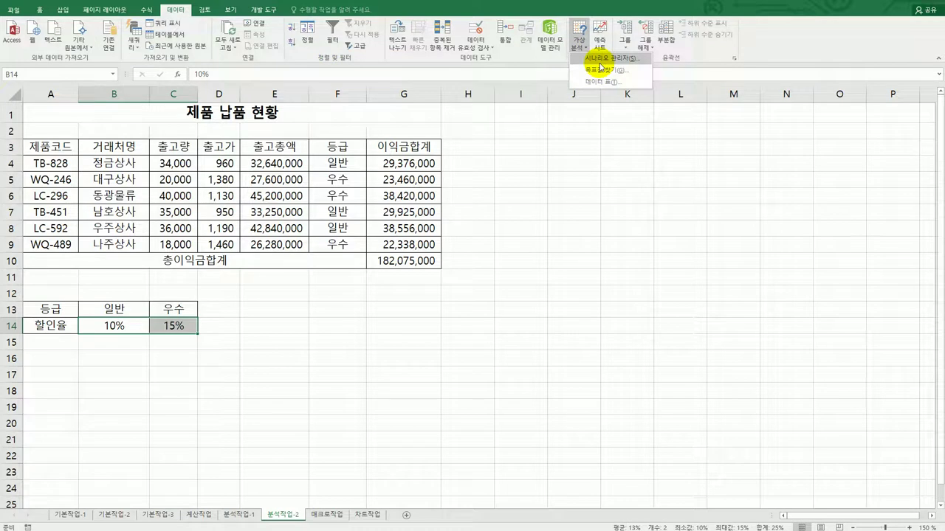
{"action": "left_click", "coordinate": [600, 61]}
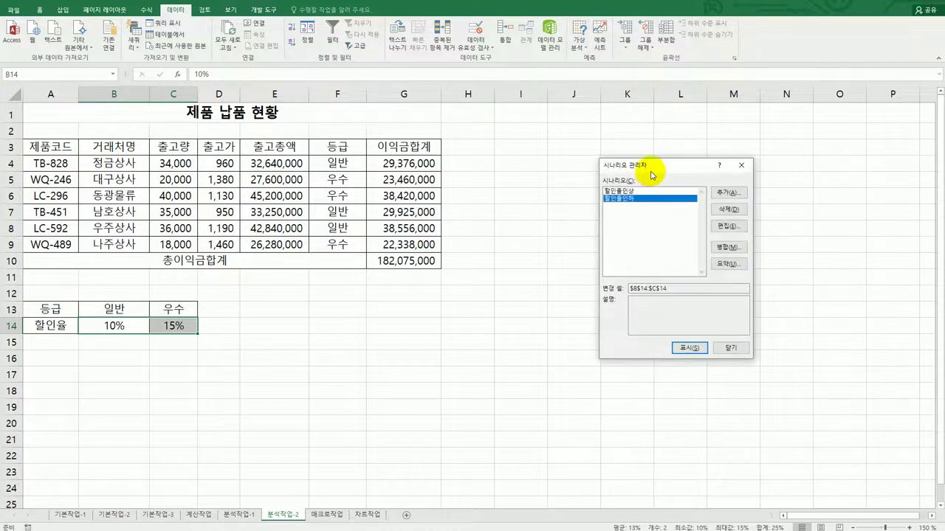
{"action": "left_click_drag", "start_coordinate": [653, 175], "coordinate": [619, 179]}
{"action": "left_click", "coordinate": [597, 195]}
{"action": "left_click", "coordinate": [702, 235]}
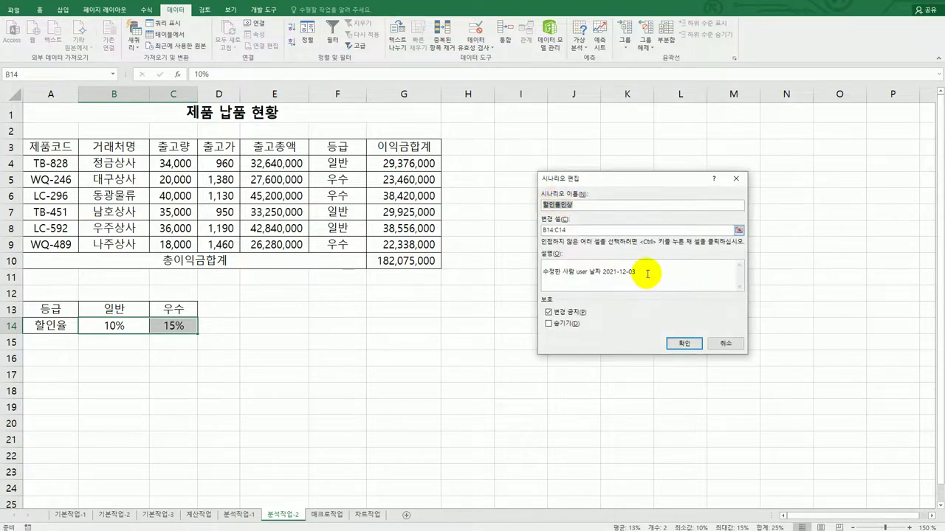
{"action": "left_click_drag", "start_coordinate": [639, 273], "coordinate": [534, 257]}
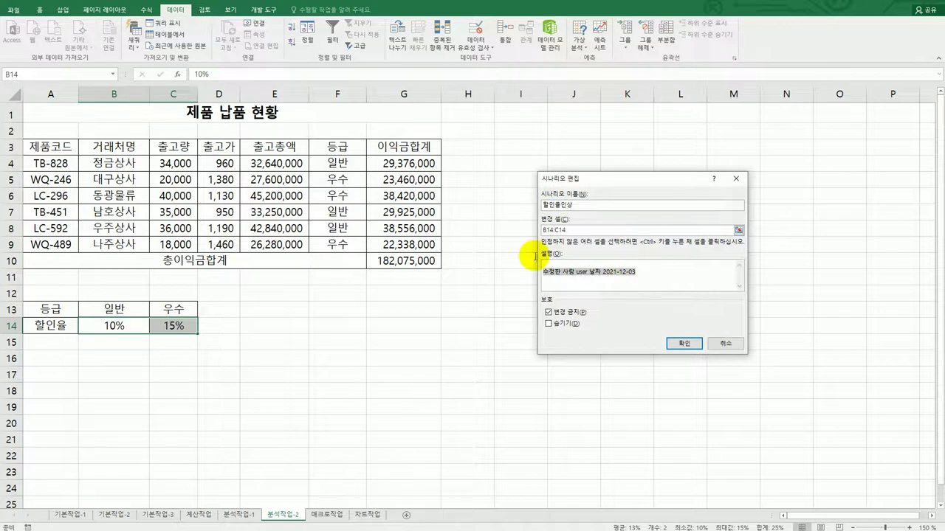
{"action": "left_click", "coordinate": [685, 344]}
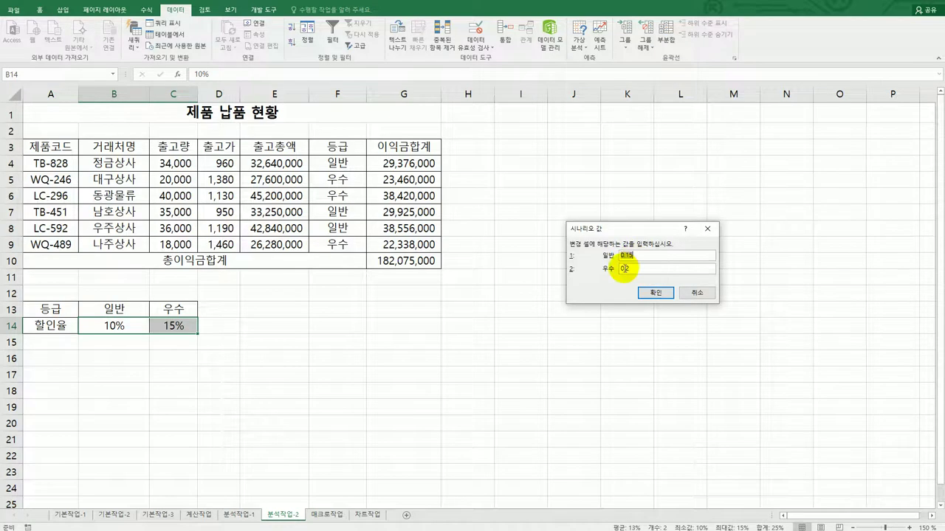
{"action": "left_click", "coordinate": [655, 295]}
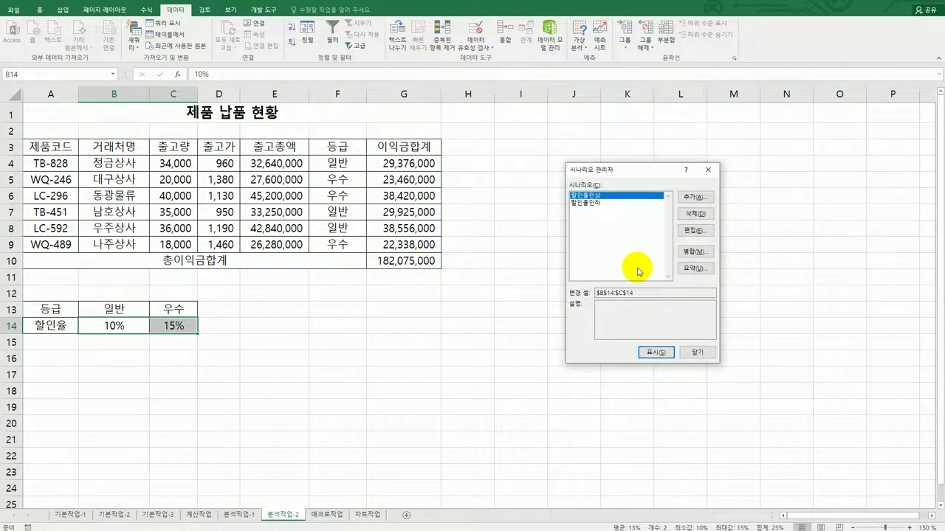
- Create the scenario summary report again for the 총이익금합계 result cell and return to the 분석작업-2 sheet
{"action": "left_click", "coordinate": [685, 270]}
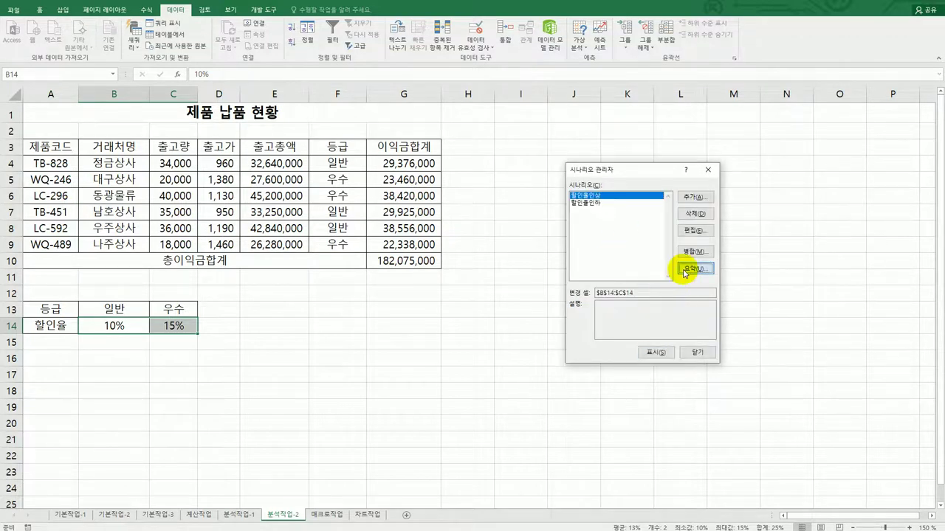
{"action": "left_click", "coordinate": [640, 302]}
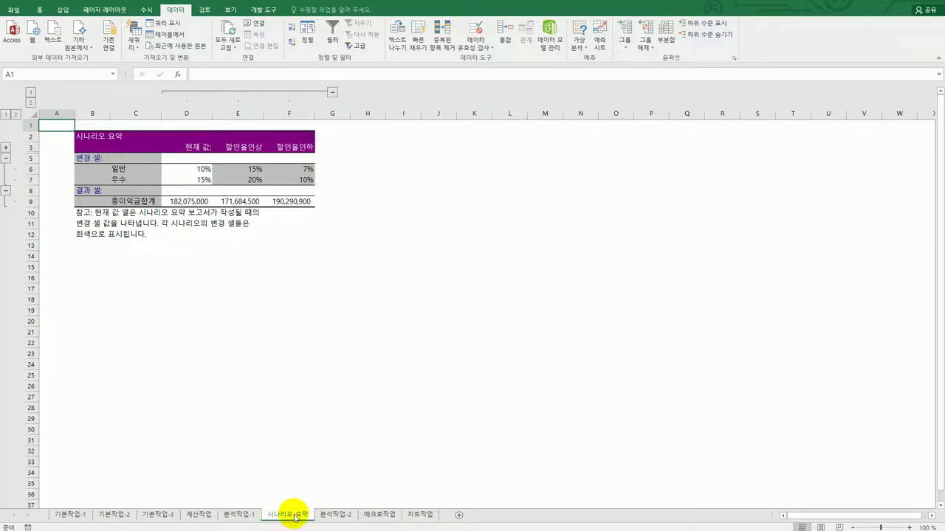
{"action": "left_click", "coordinate": [336, 514]}
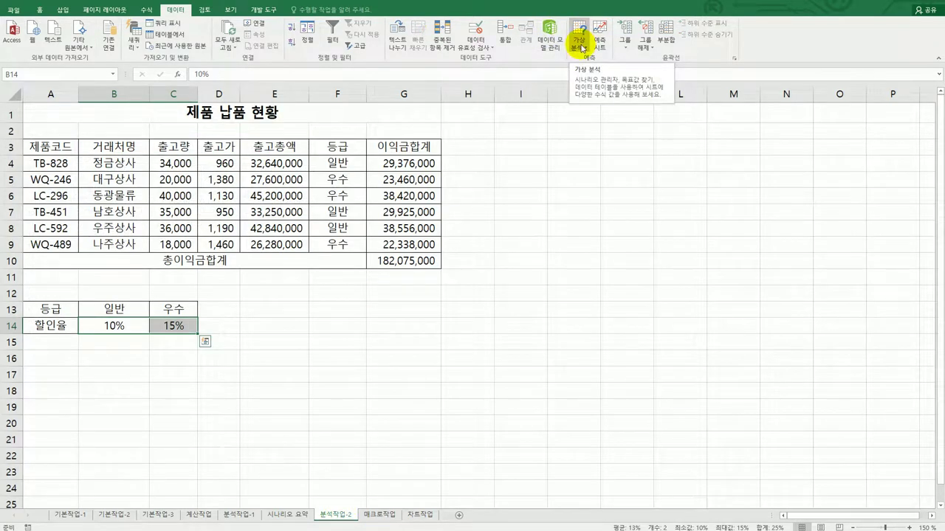
- Switch to the exam document and read the 문제 4 기타작업 instructions for the macro and chart tasks
{"action": "left_click", "coordinate": [583, 49]}
{"action": "key", "text": "alt+Tab"}
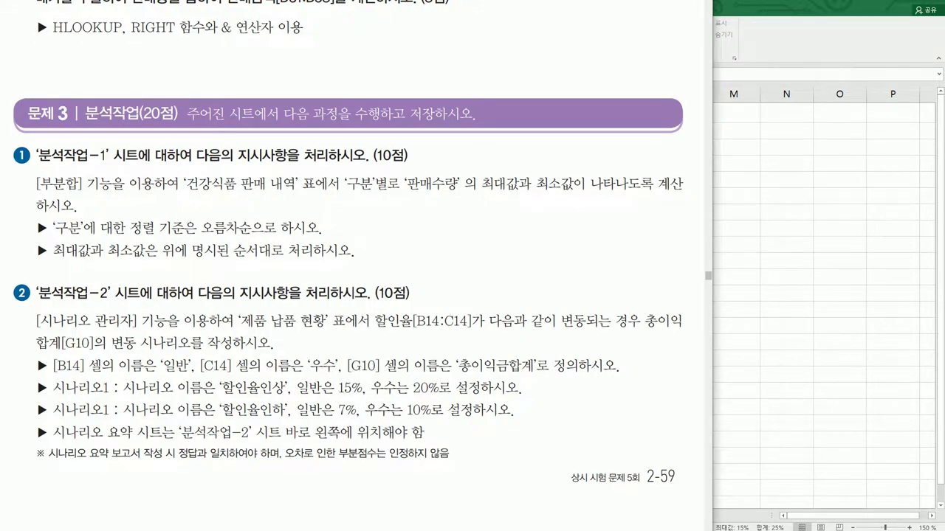
{"action": "key", "text": "Left"}
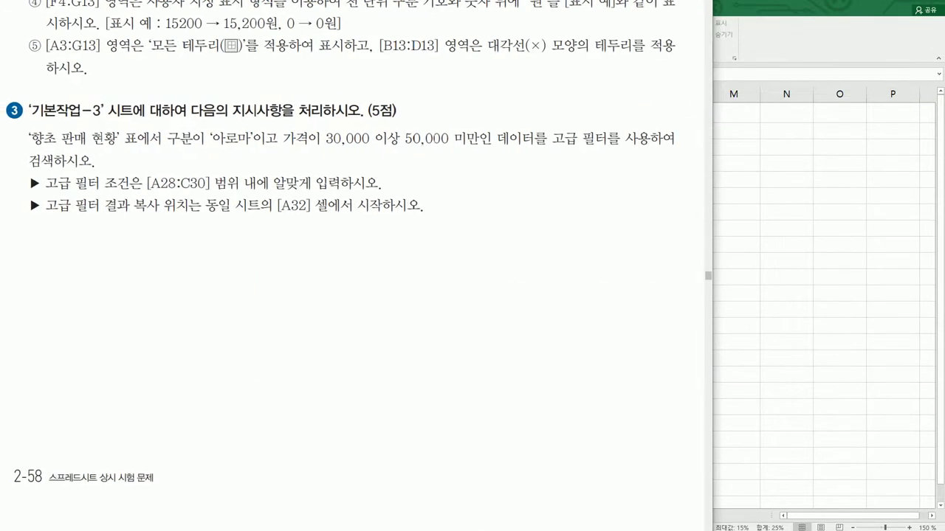
{"action": "scroll", "coordinate": [45, 419], "scroll_direction": "down", "scroll_amount": 5}
{"action": "scroll", "coordinate": [44, 418], "scroll_direction": "down", "scroll_amount": 3}
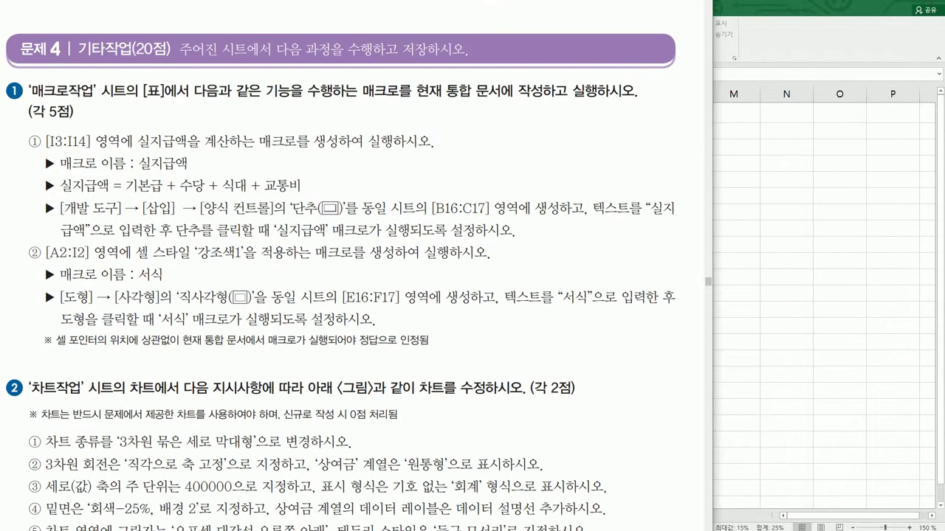
{"action": "scroll", "coordinate": [45, 264], "scroll_direction": "left", "scroll_amount": 1}
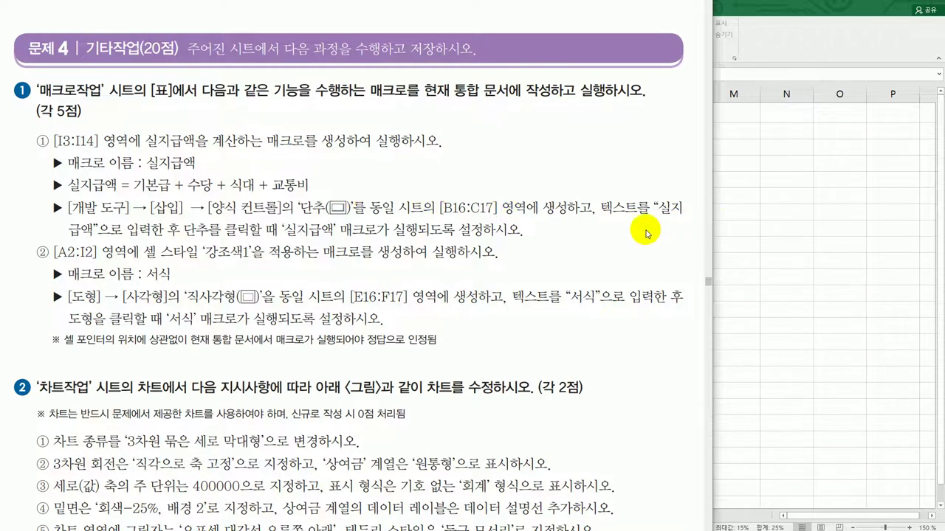
- Switch back to the workbook's 매크로작업 sheet and draw a form-control button over B16:C17
{"action": "left_click", "coordinate": [784, 282]}
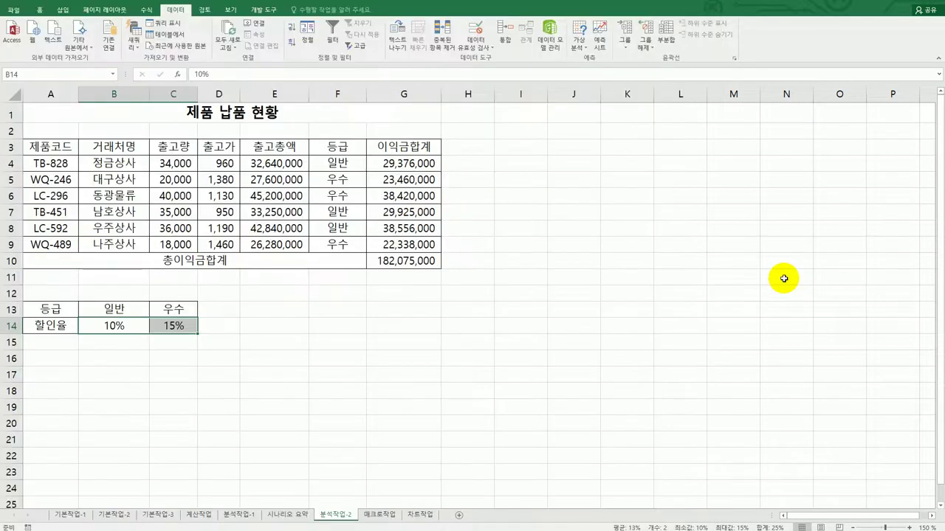
{"action": "left_click", "coordinate": [376, 516]}
{"action": "left_click", "coordinate": [632, 354]}
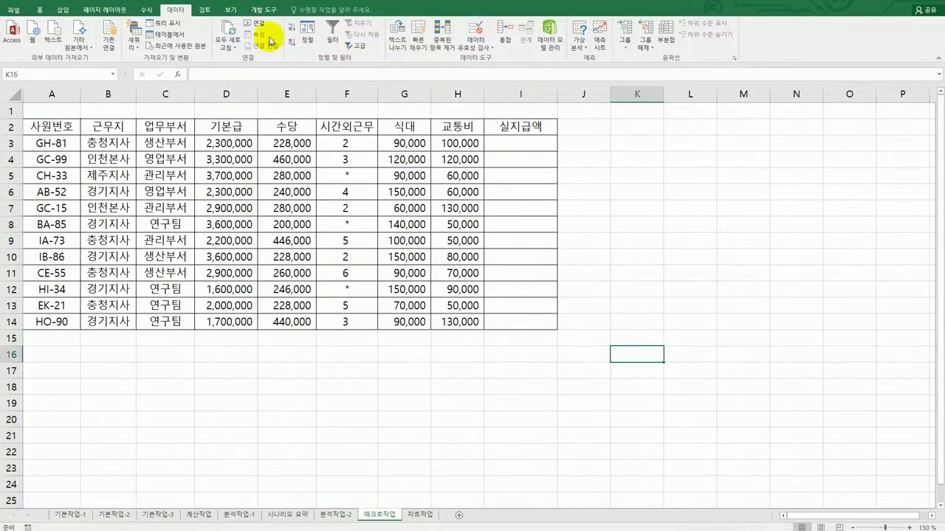
{"action": "left_click", "coordinate": [266, 11]}
{"action": "left_click", "coordinate": [193, 39]}
{"action": "left_click", "coordinate": [190, 67]}
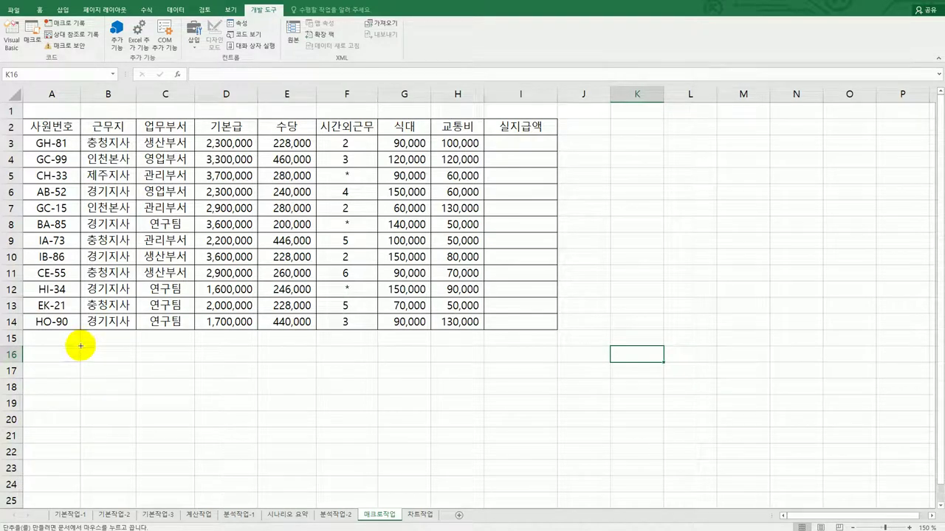
{"action": "left_click_drag", "start_coordinate": [80, 345], "coordinate": [182, 373]}
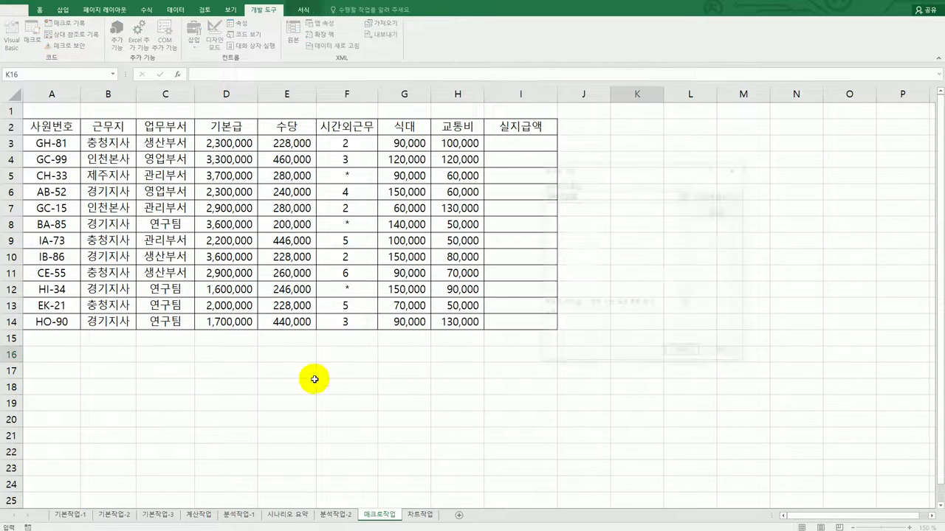
- Name the button's macro 실지급액 and start recording it in the current workbook
{"action": "type", "text": "ㅅ"}
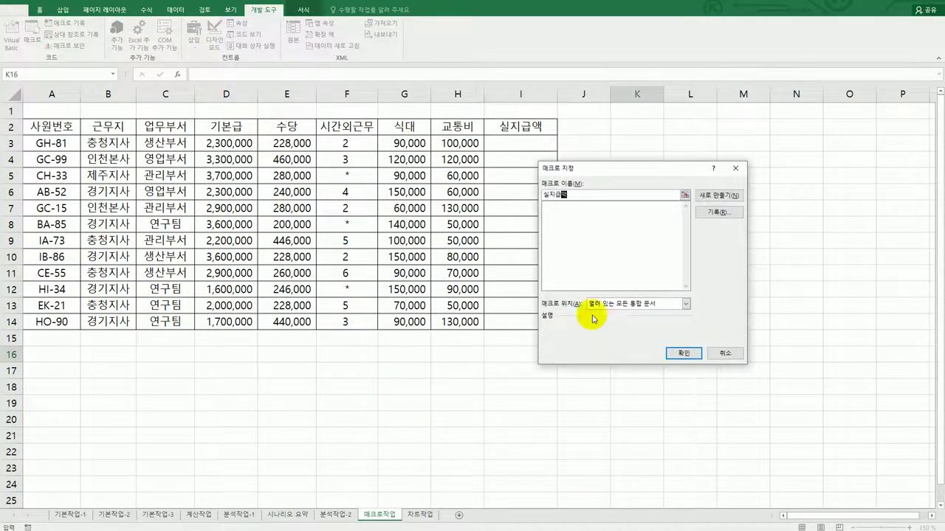
{"action": "left_click", "coordinate": [709, 212]}
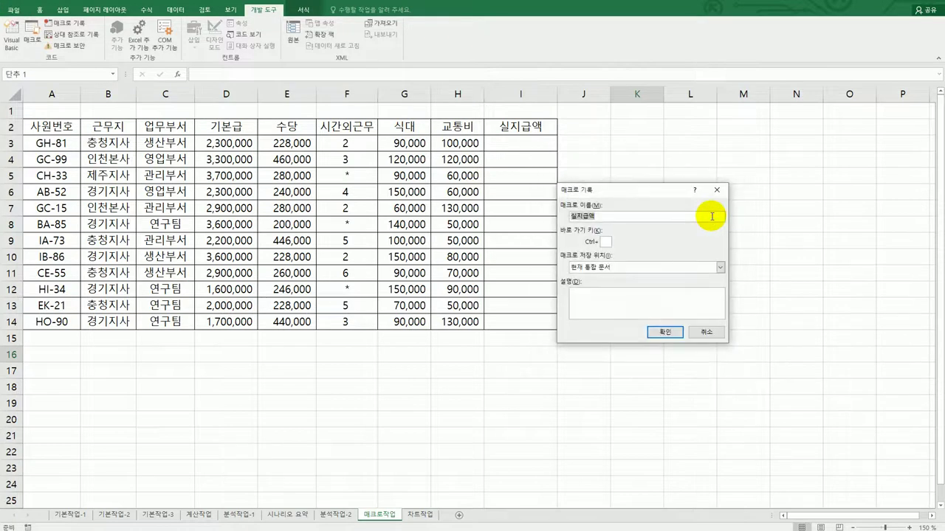
{"action": "left_click", "coordinate": [667, 333]}
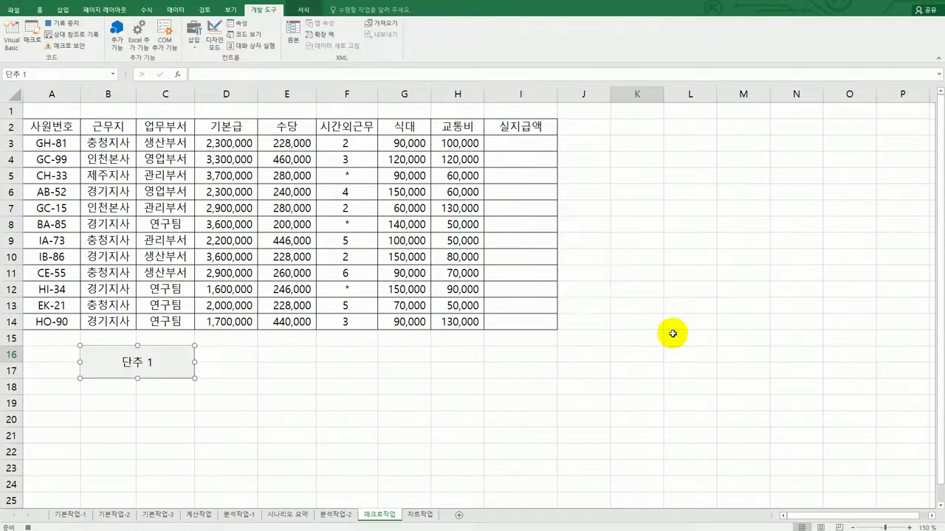
- Enter the formula =D3+E3+G3+H3 in cell I3 of the 실지급액 column
{"action": "left_click", "coordinate": [508, 140]}
{"action": "type", "text": "="}
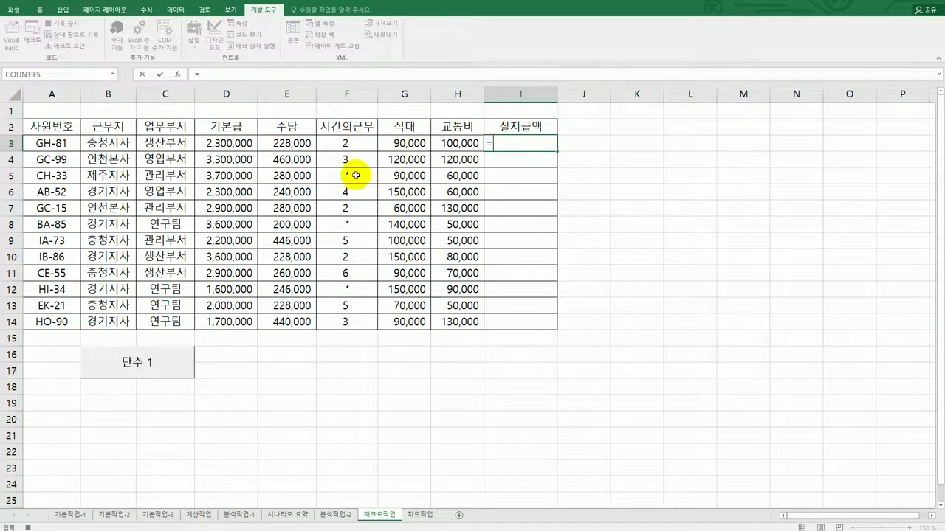
{"action": "left_click", "coordinate": [236, 142]}
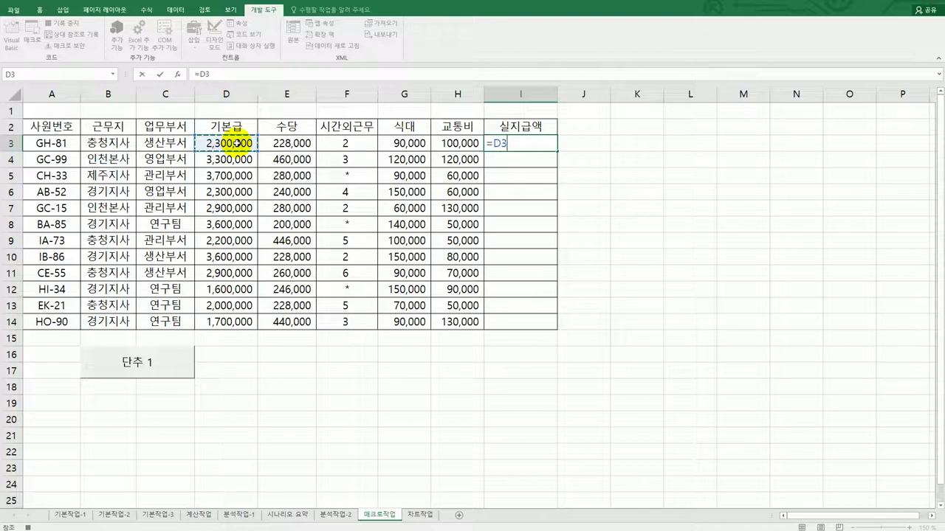
{"action": "type", "text": "+"}
{"action": "left_click", "coordinate": [284, 146]}
{"action": "type", "text": "+"}
{"action": "left_click", "coordinate": [402, 142]}
{"action": "type", "text": "+"}
{"action": "left_click", "coordinate": [467, 142]}
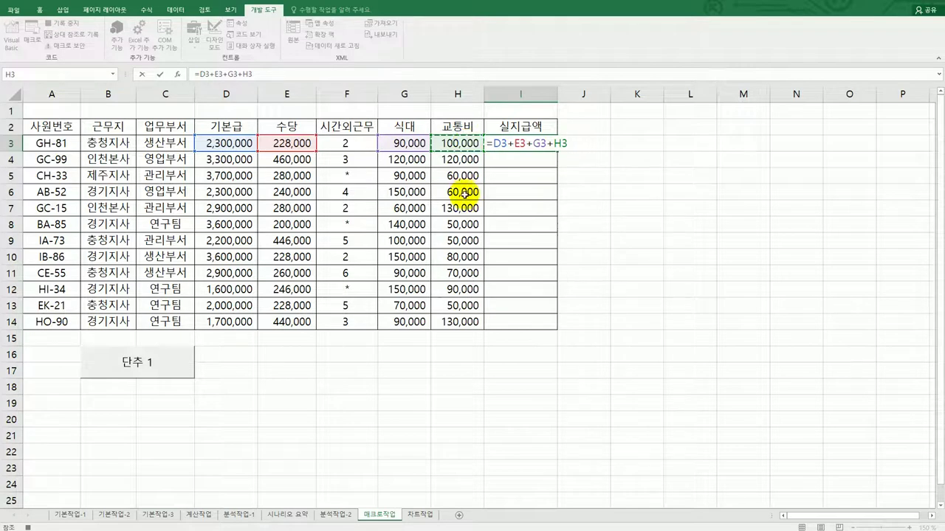
{"action": "key", "text": "Return"}
- Fill the I3 formula down through I14 and stop recording the macro
{"action": "left_click", "coordinate": [537, 145]}
{"action": "left_click_drag", "start_coordinate": [555, 152], "coordinate": [544, 329]}
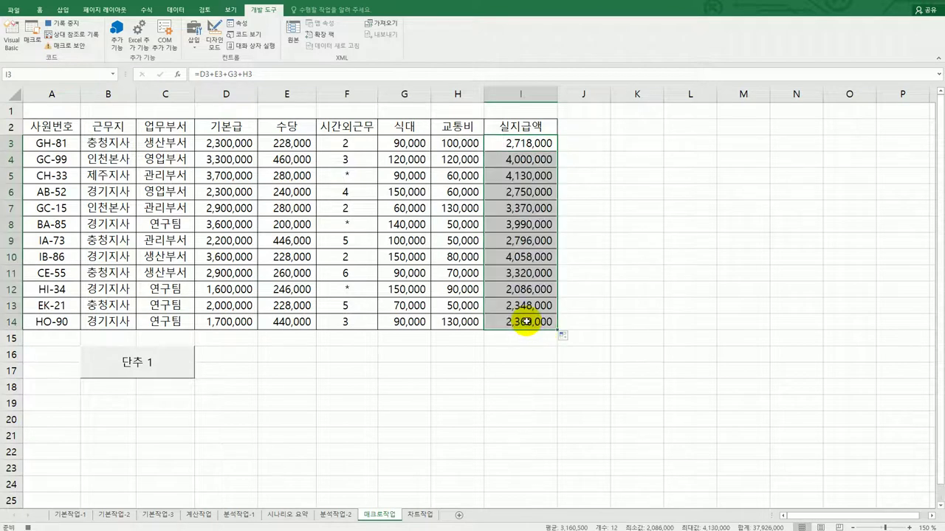
{"action": "left_click", "coordinate": [537, 323]}
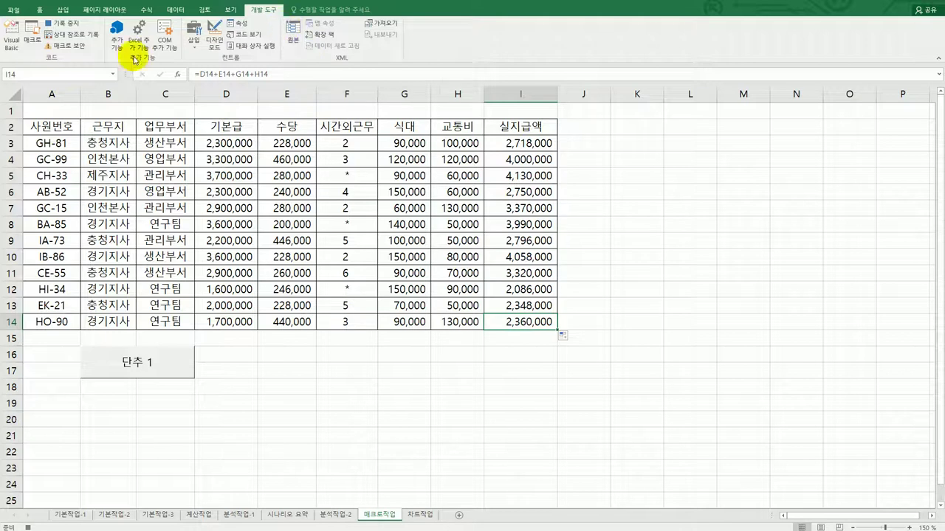
{"action": "left_click", "coordinate": [70, 26]}
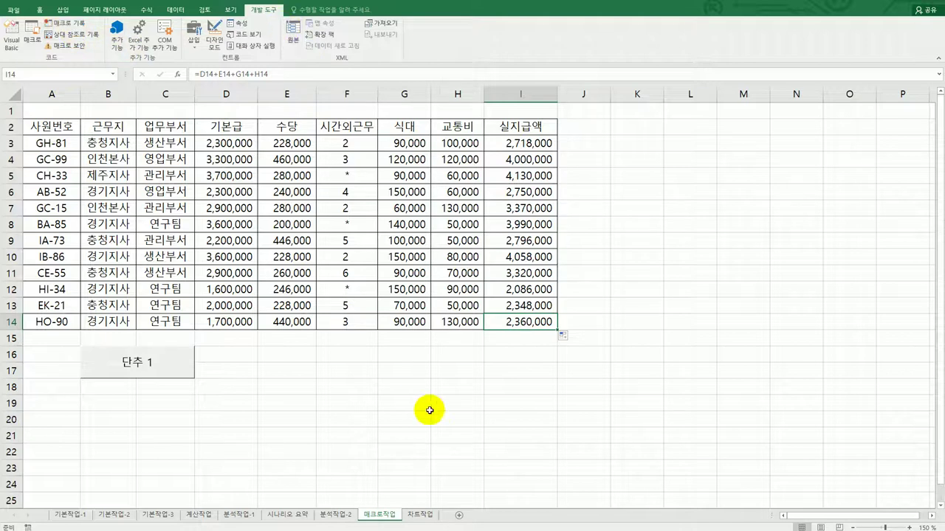
- Change the form button's label to 실지급액
{"action": "right_click", "coordinate": [170, 370]}
{"action": "left_click", "coordinate": [197, 411]}
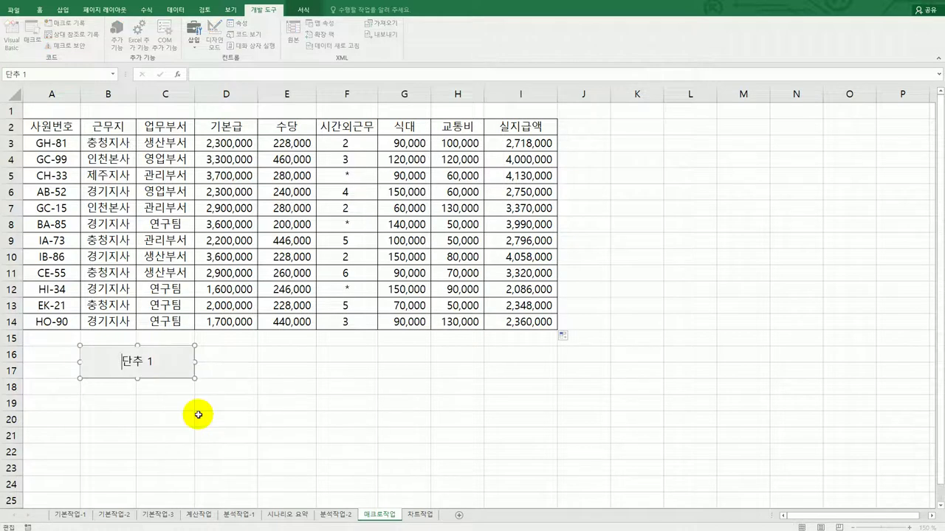
{"action": "key", "text": "ctrl+a"}
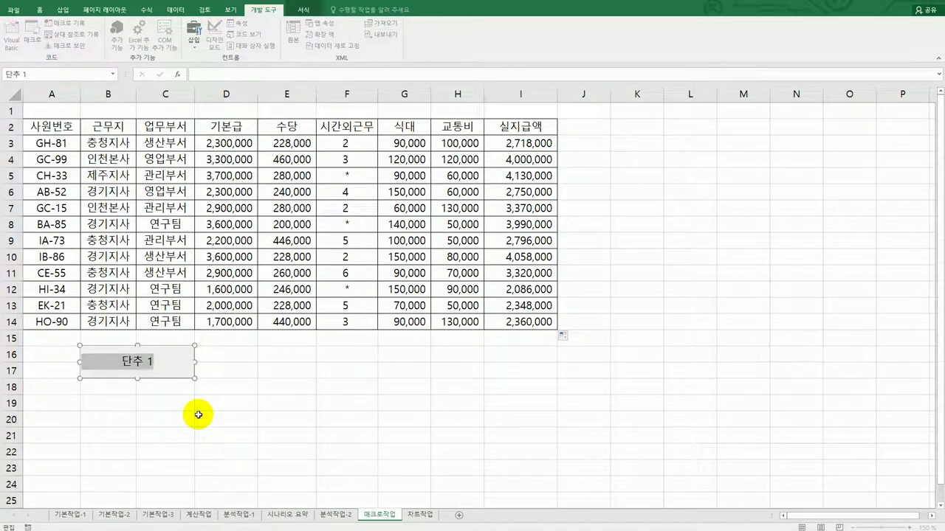
{"action": "type", "text": "실지급액"}
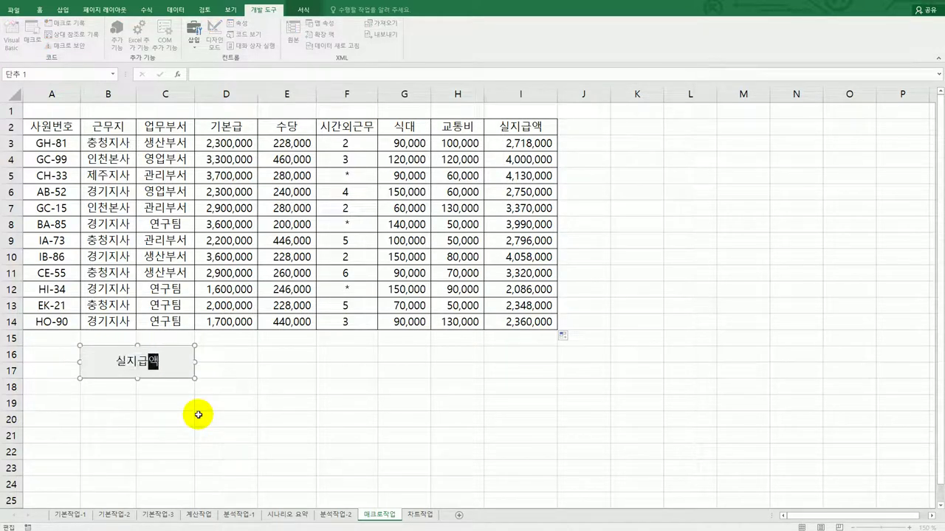
{"action": "left_click", "coordinate": [198, 415]}
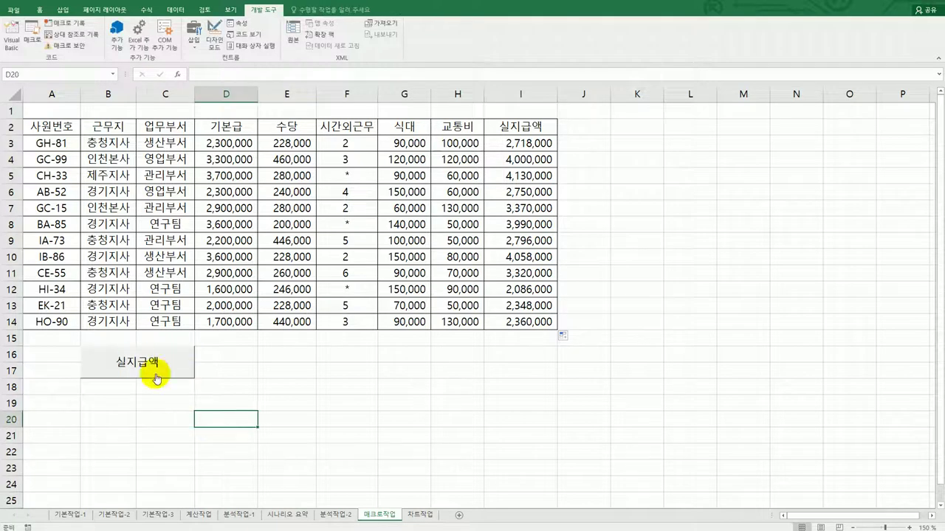
- Clear the 실지급액 values in I3:I14 and run the 실지급액 macro from its button to refill them
{"action": "left_click_drag", "start_coordinate": [506, 152], "coordinate": [519, 316]}
{"action": "key", "text": "Delete"}
{"action": "left_click", "coordinate": [670, 349]}
{"action": "left_click", "coordinate": [153, 369]}
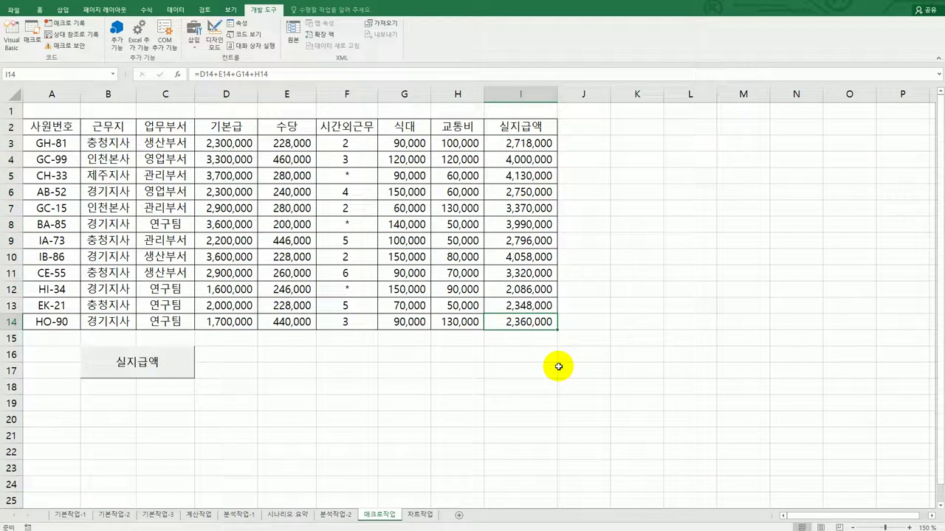
- Check the exam instructions, then draw a rectangle shape over E16:F17 containing the text 서식
{"action": "key", "text": "alt+Tab"}
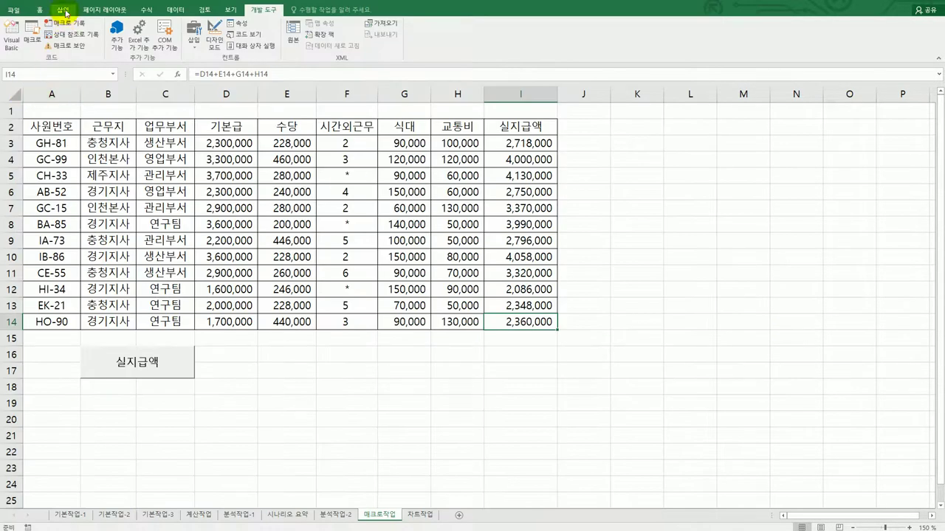
{"action": "left_click", "coordinate": [63, 10]}
{"action": "left_click", "coordinate": [132, 33]}
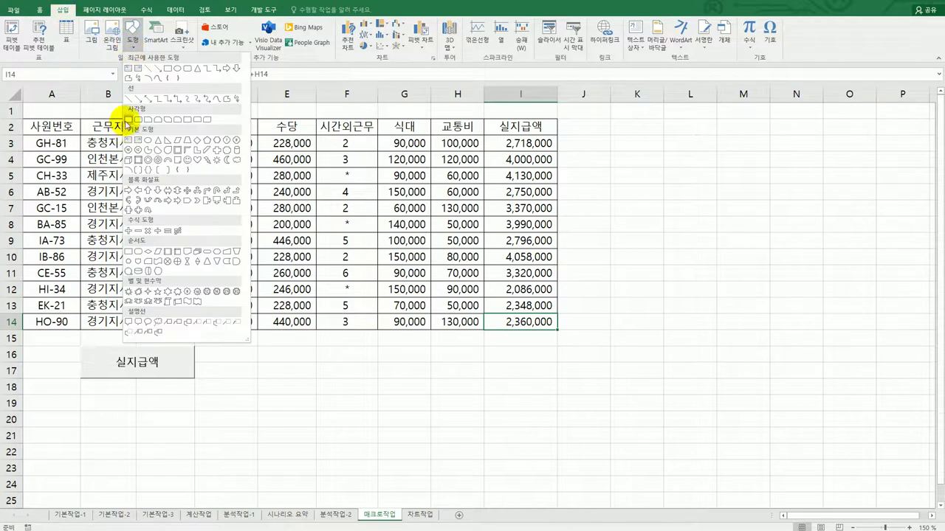
{"action": "left_click", "coordinate": [128, 120]}
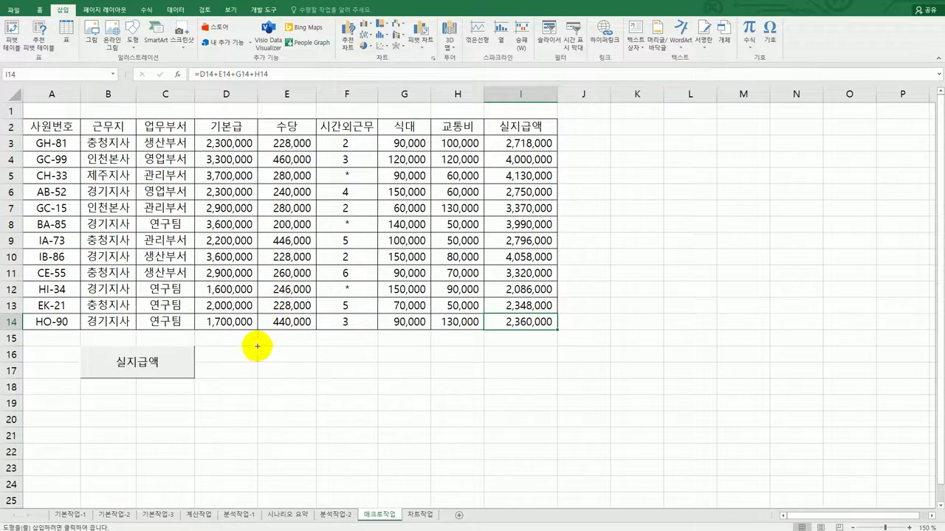
{"action": "left_click_drag", "start_coordinate": [257, 347], "coordinate": [357, 381]}
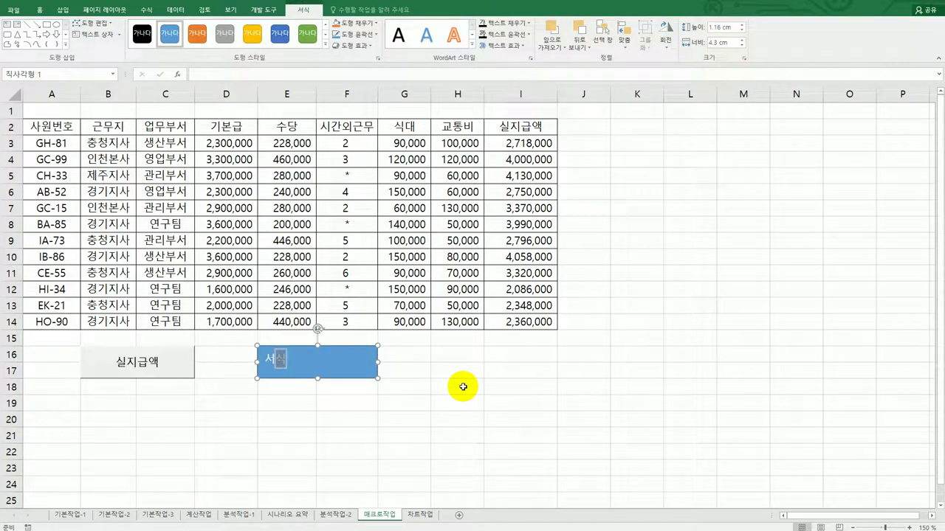
- Assign a new macro named 서식 to the rectangle and start recording it in the current workbook
{"action": "right_click", "coordinate": [341, 366]}
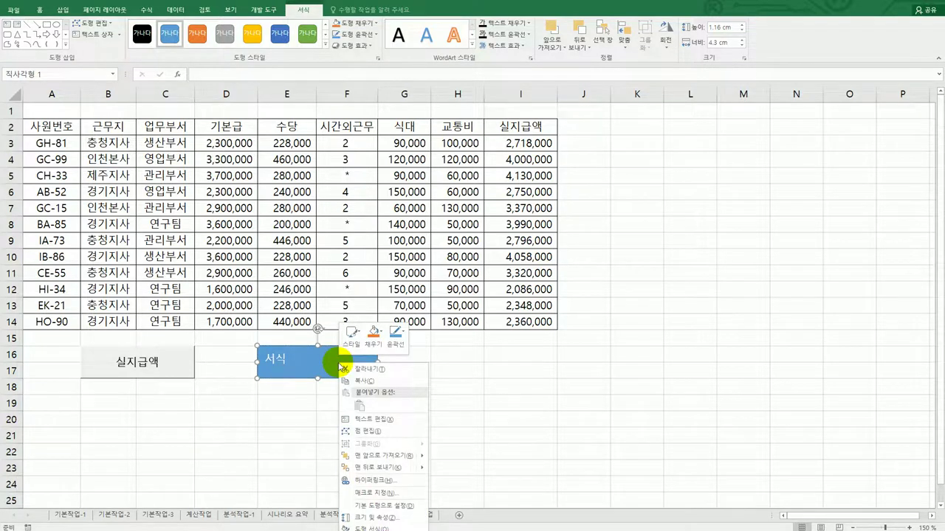
{"action": "left_click", "coordinate": [399, 493]}
{"action": "left_click_drag", "start_coordinate": [425, 398], "coordinate": [679, 205]}
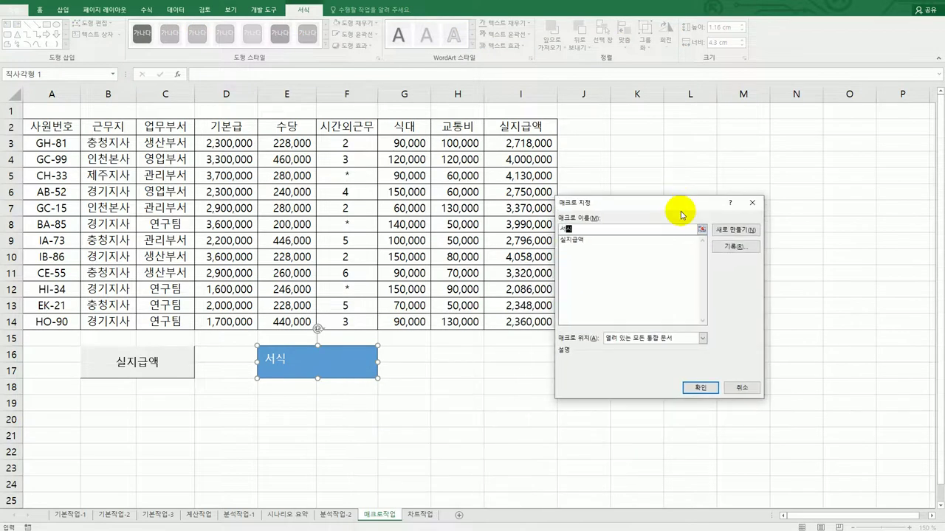
{"action": "left_click", "coordinate": [735, 247]}
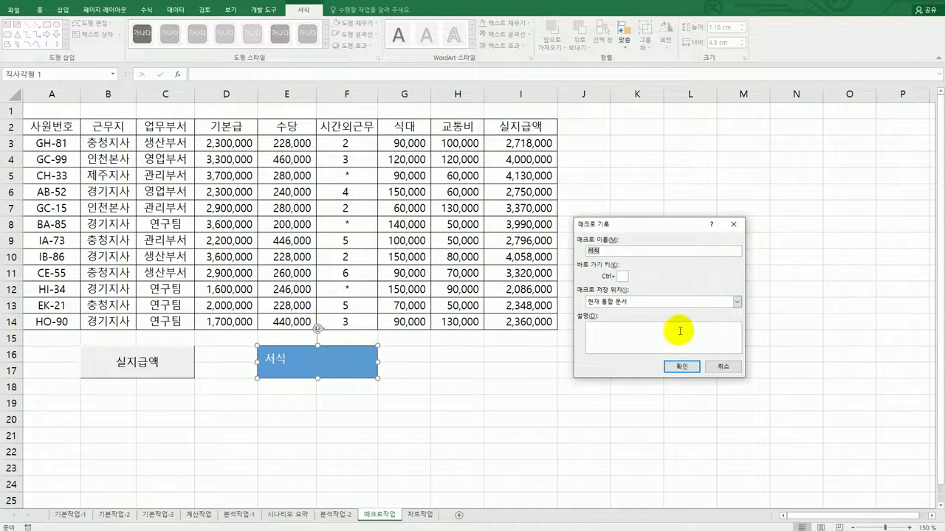
{"action": "left_click", "coordinate": [680, 371]}
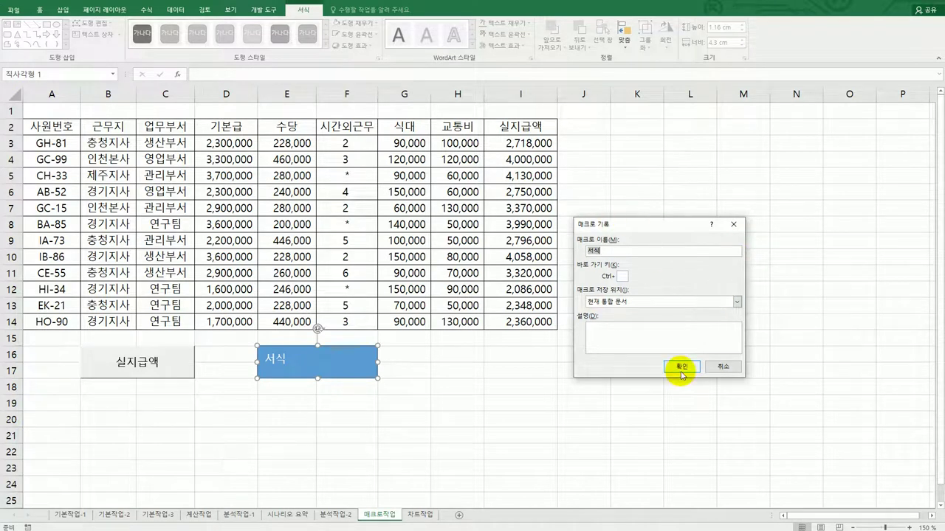
{"action": "left_click", "coordinate": [682, 371]}
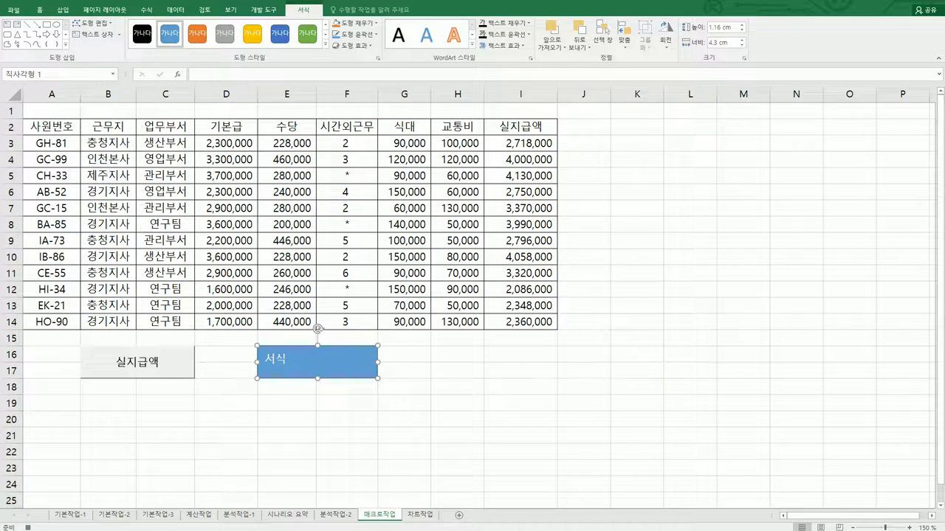
- Apply the cell style 강조색1 to the header range A2:I2 and stop recording the 서식 macro
{"action": "key", "text": "alt+Tab"}
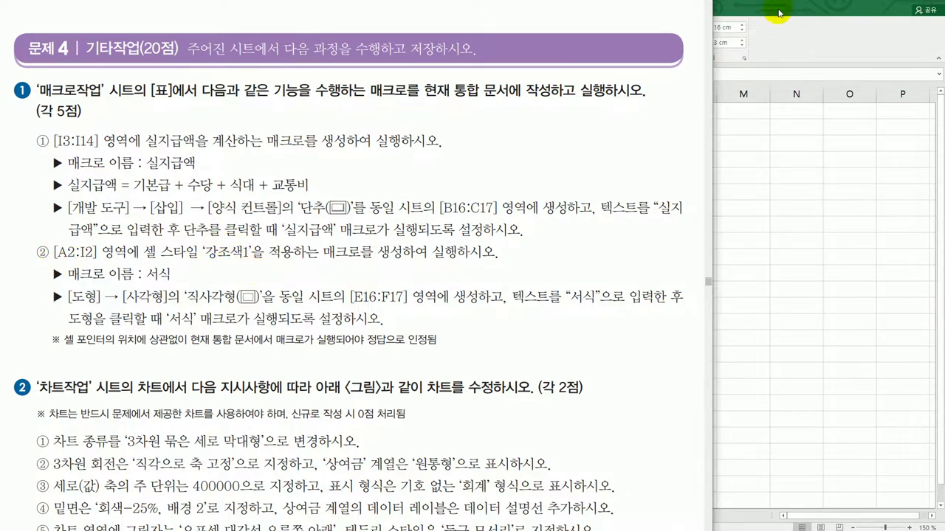
{"action": "left_click", "coordinate": [778, 11]}
{"action": "left_click_drag", "start_coordinate": [59, 127], "coordinate": [511, 127]}
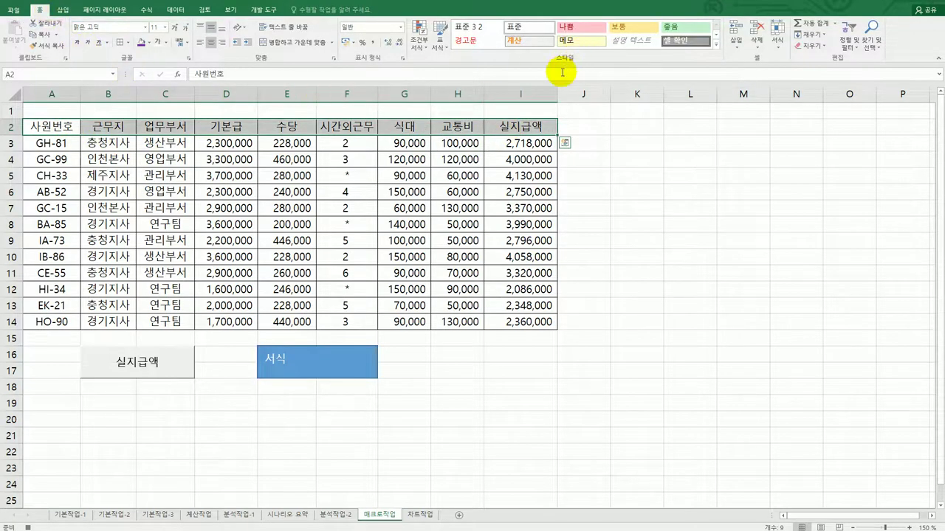
{"action": "left_click", "coordinate": [715, 49]}
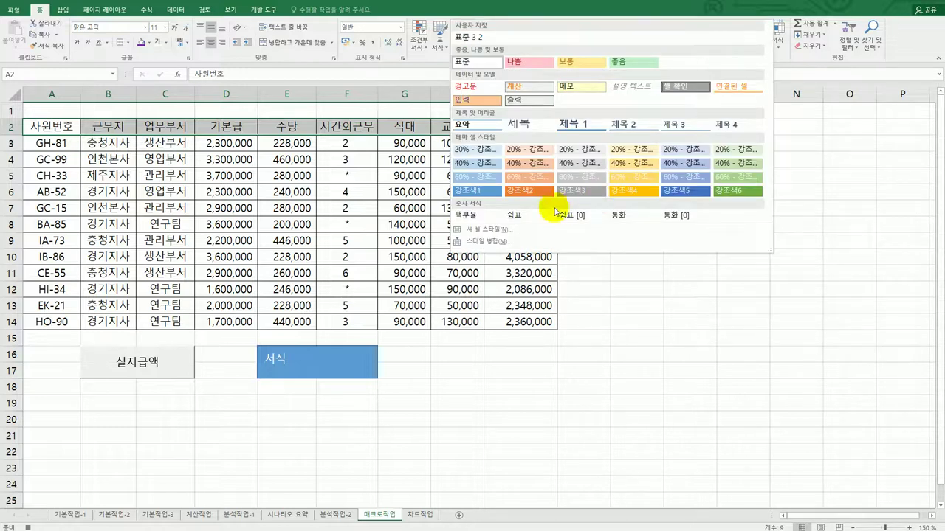
{"action": "left_click", "coordinate": [479, 199]}
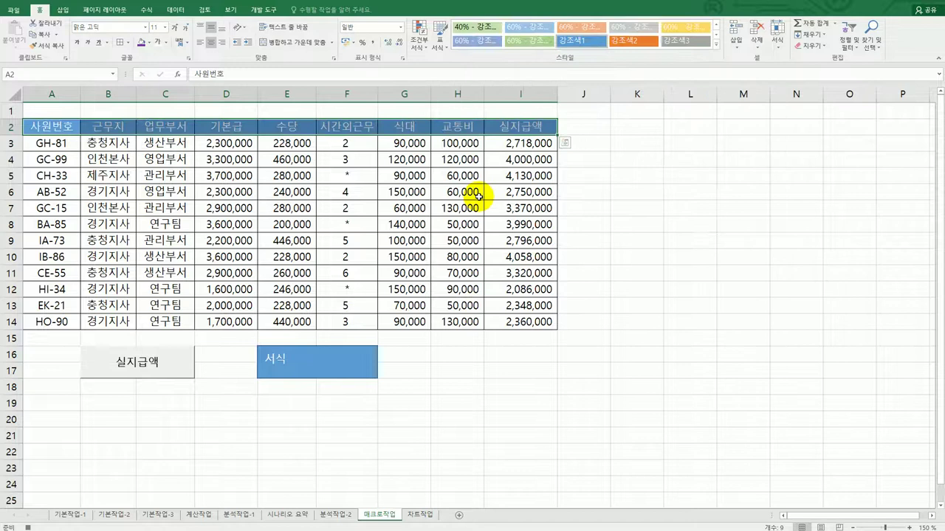
{"action": "left_click", "coordinate": [520, 130]}
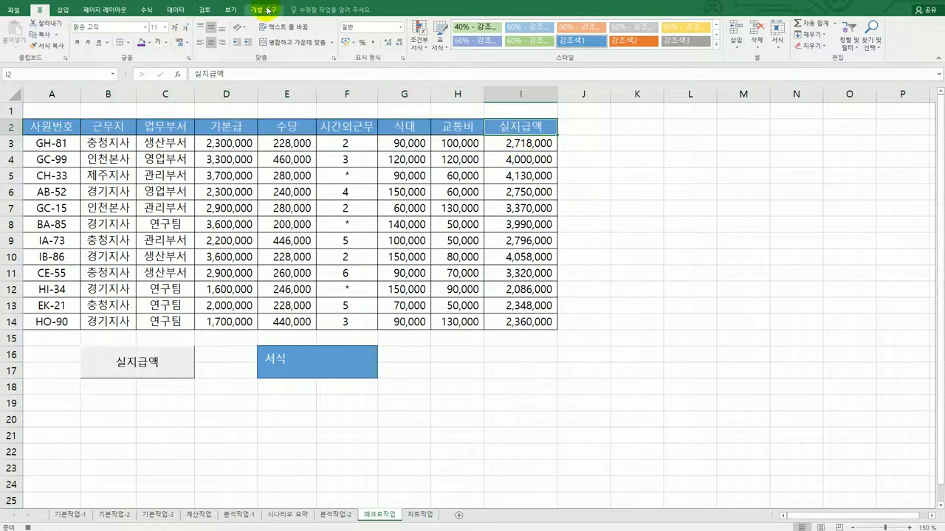
{"action": "left_click", "coordinate": [266, 10]}
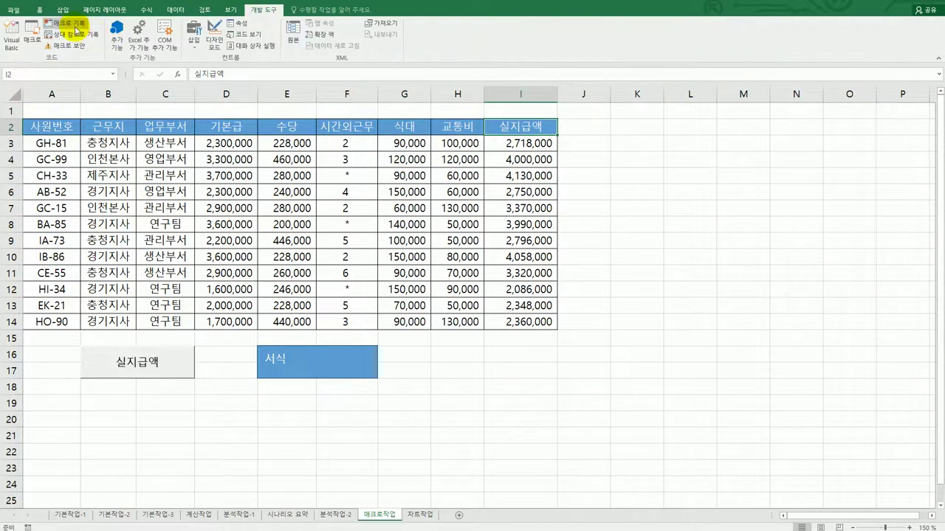
{"action": "left_click", "coordinate": [561, 356]}
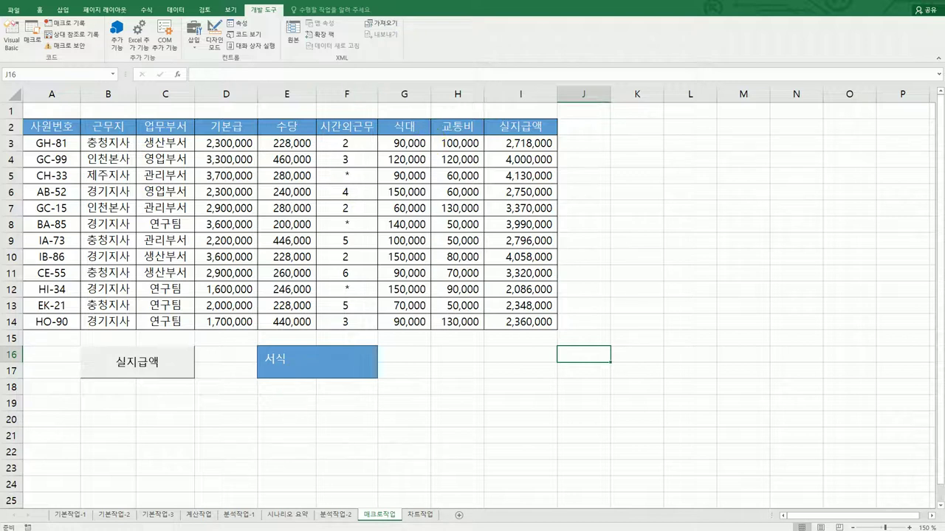
- Switch to the exam document and read the 차트작업 chart instructions and sample figure
{"action": "key", "text": "alt+Tab"}
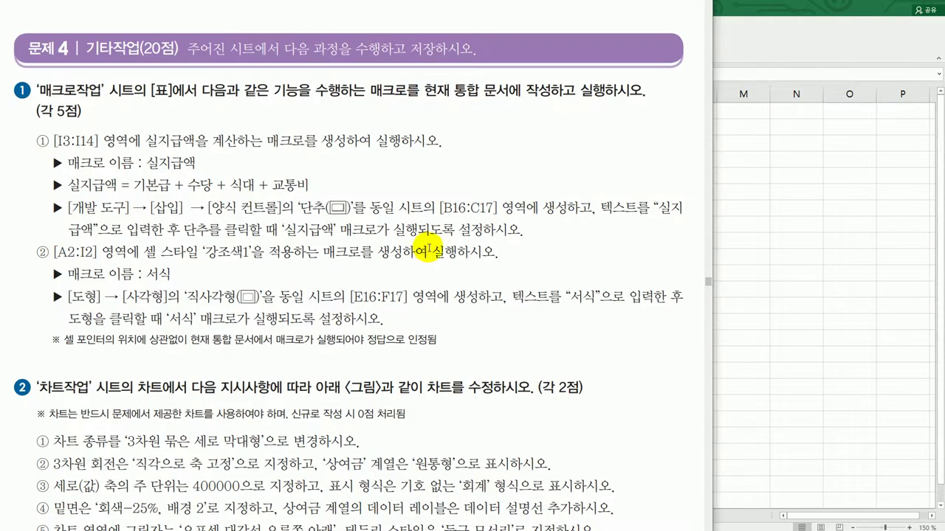
{"action": "scroll", "coordinate": [428, 250], "scroll_direction": "down", "scroll_amount": 4}
{"action": "scroll", "coordinate": [428, 248], "scroll_direction": "down", "scroll_amount": 3}
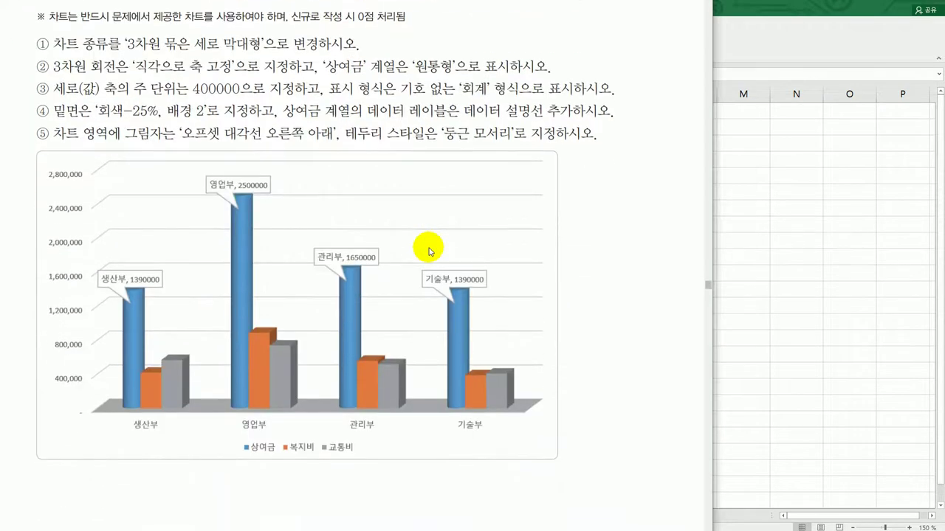
{"action": "scroll", "coordinate": [428, 247], "scroll_direction": "up", "scroll_amount": 3}
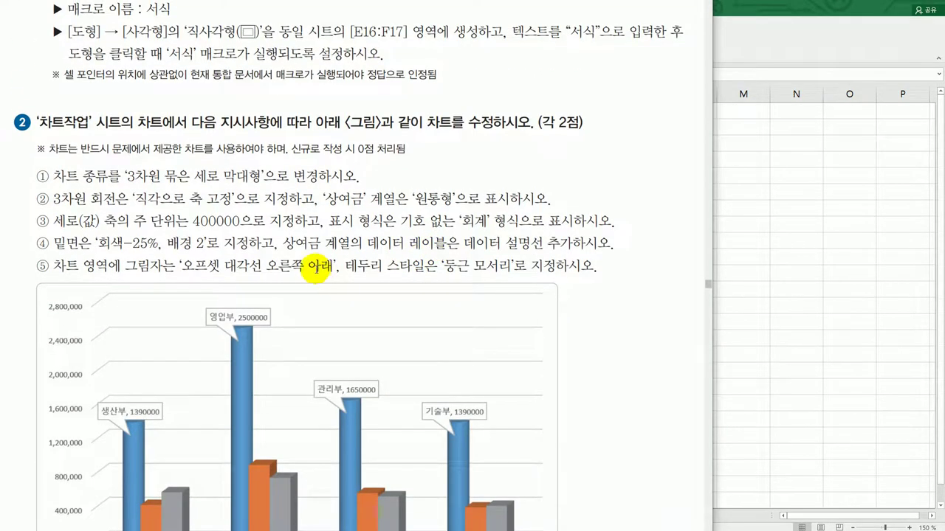